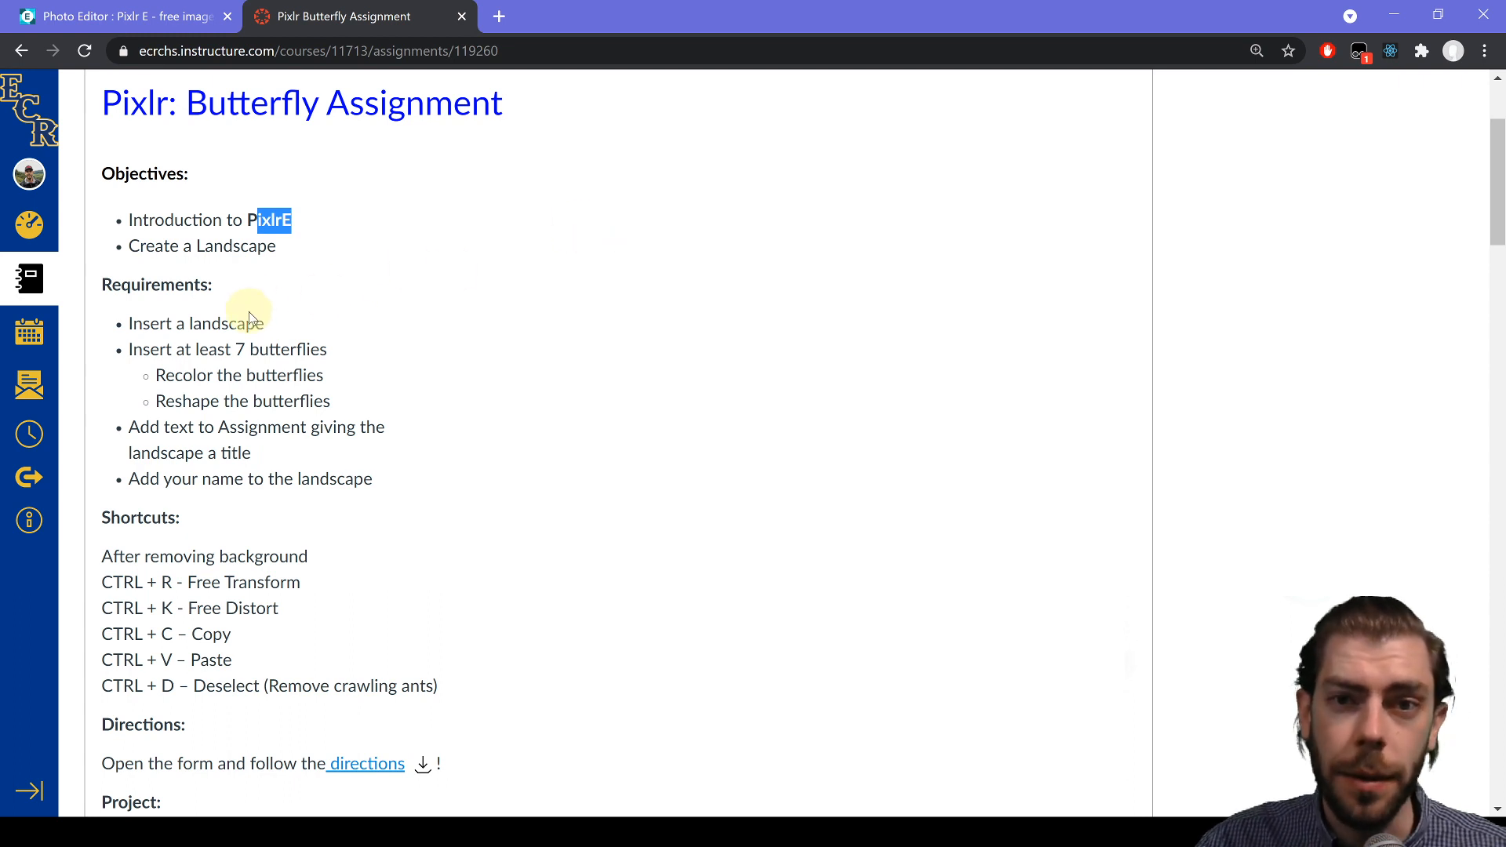
- Highlight the landscape, at-least-7-butterflies and title requirements in the assignment
click(149, 328)
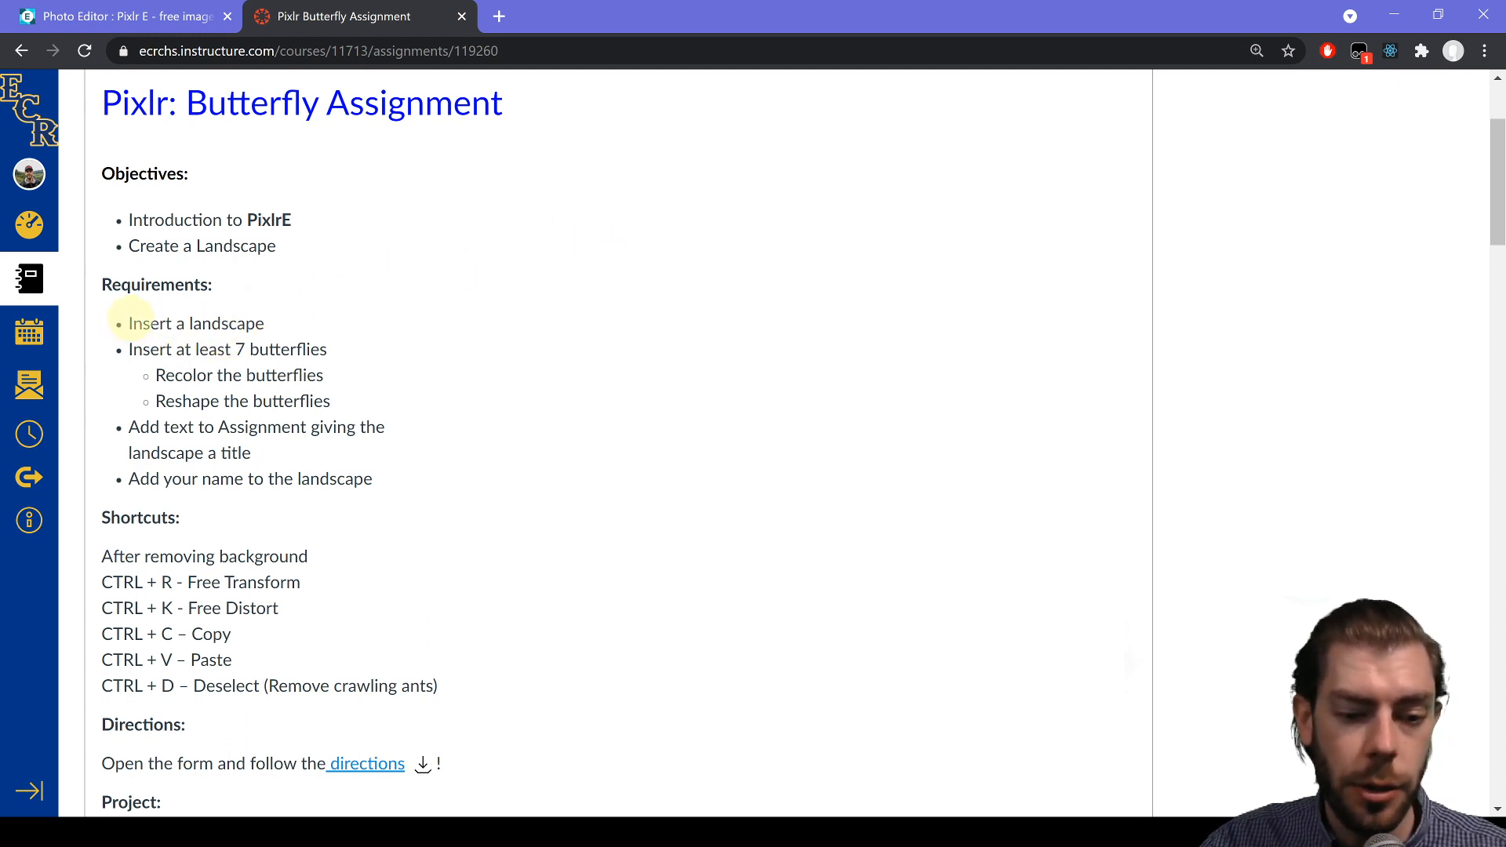
drag(132, 323, 308, 304)
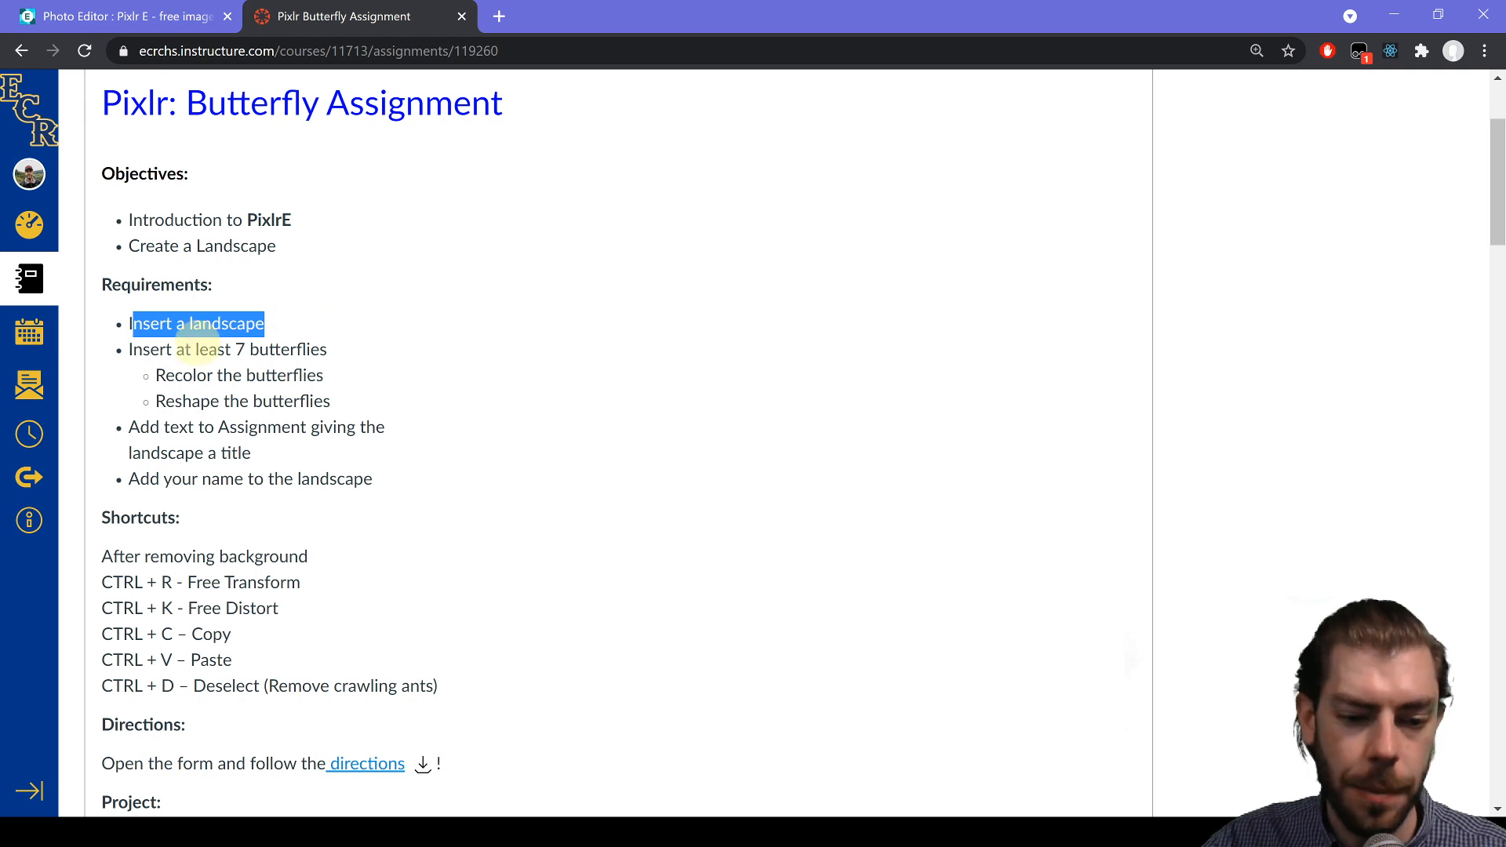
drag(198, 349, 360, 478)
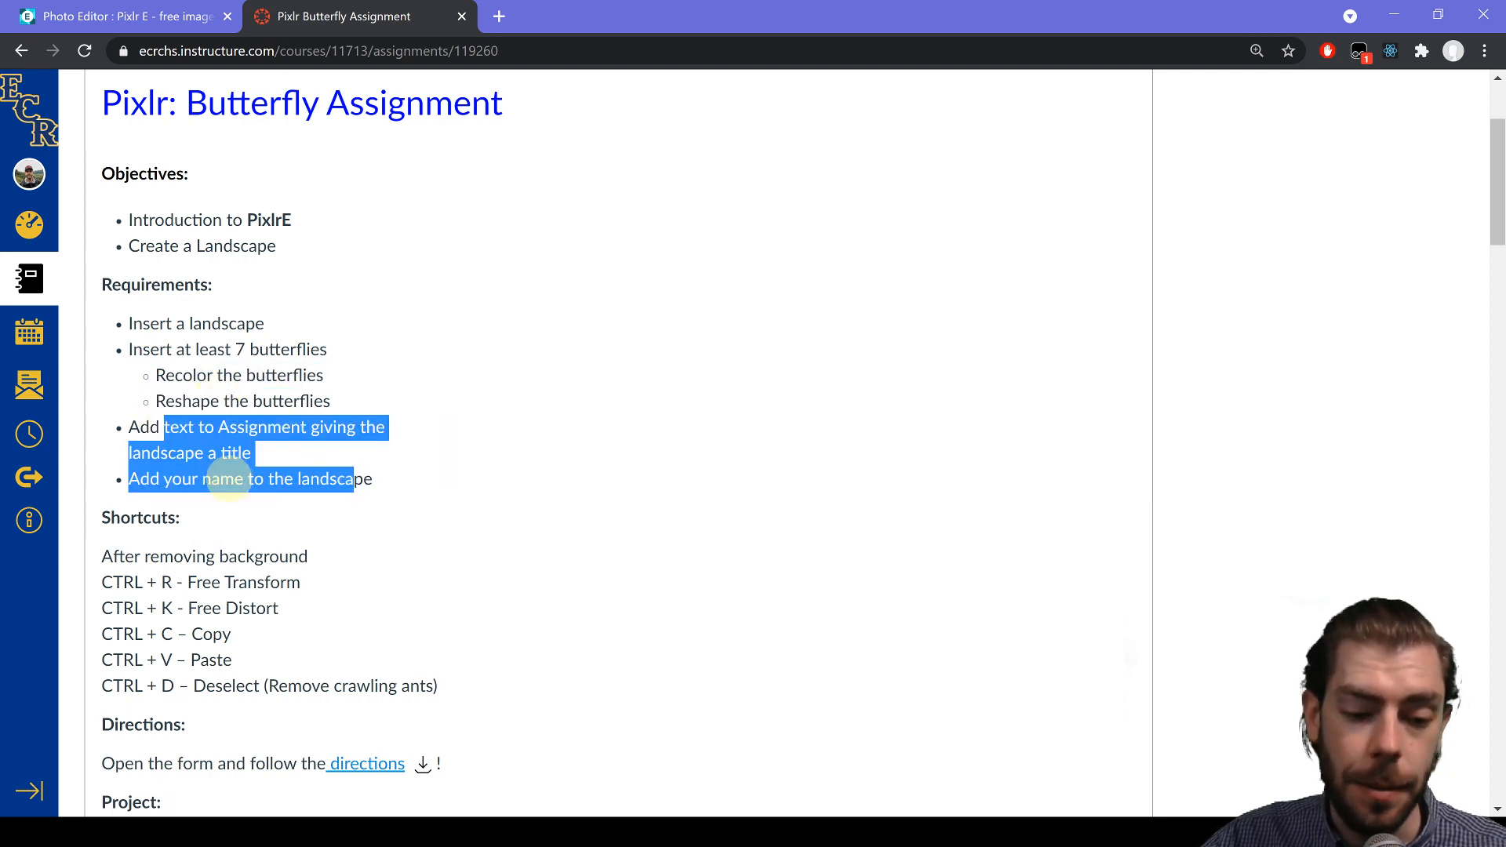
click(377, 498)
drag(248, 479, 386, 486)
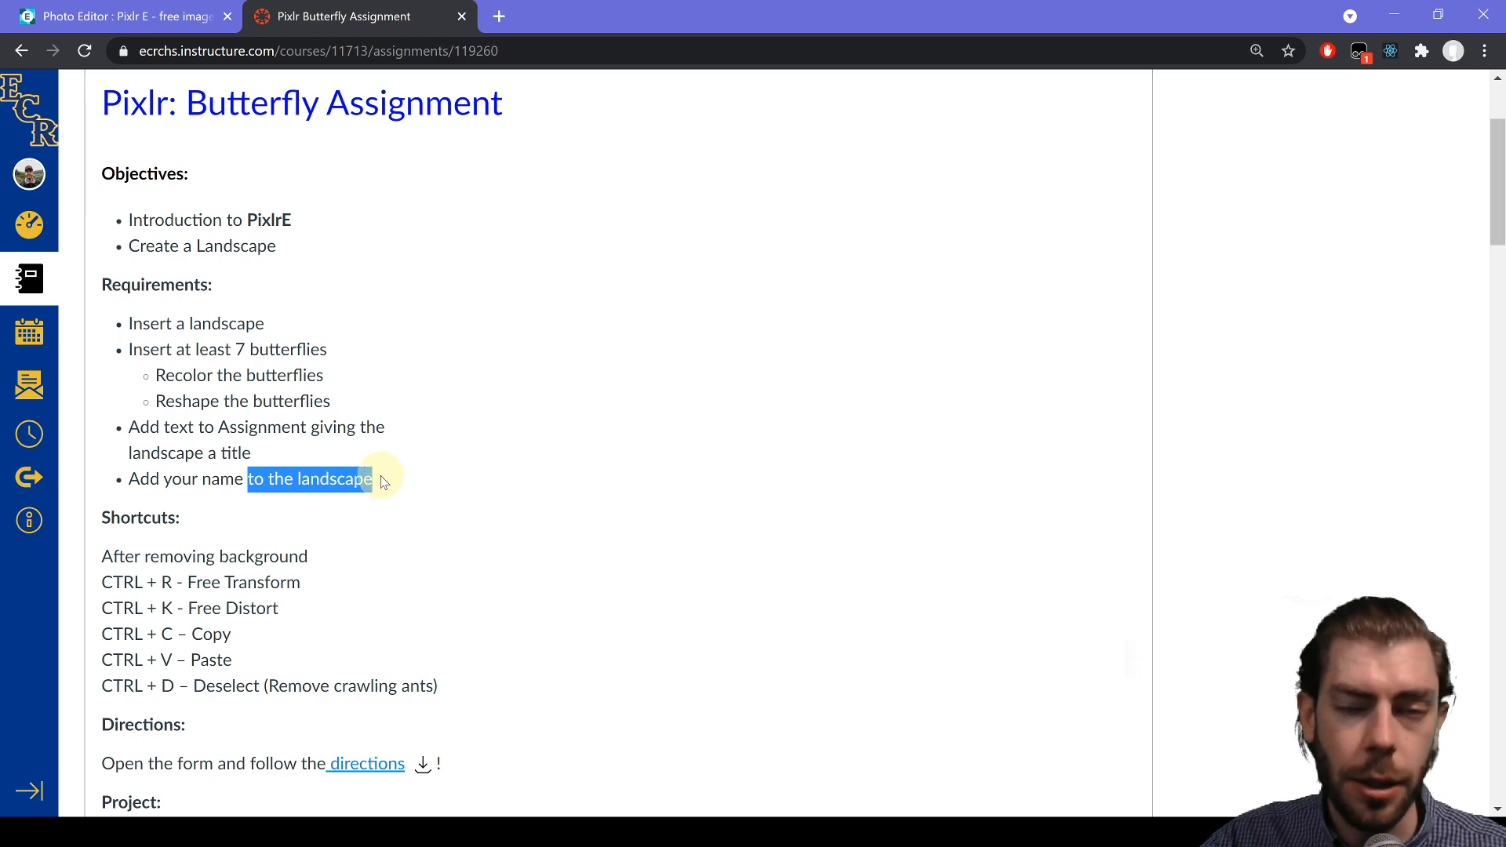
scroll(383, 481, down, 6)
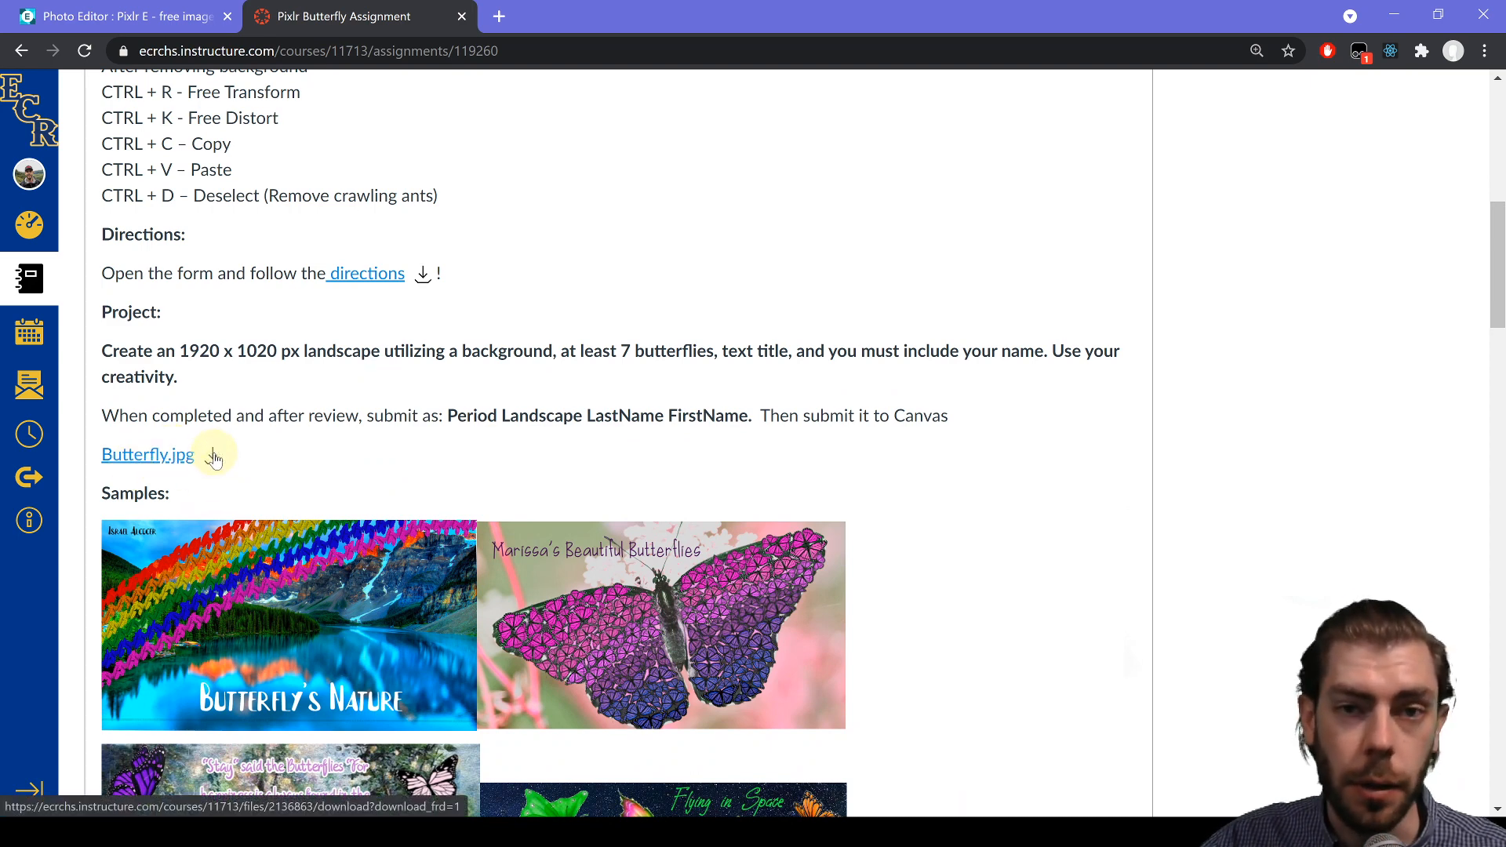
- Download Butterfly.jpg and browse to the Intro Comp folder
click(213, 458)
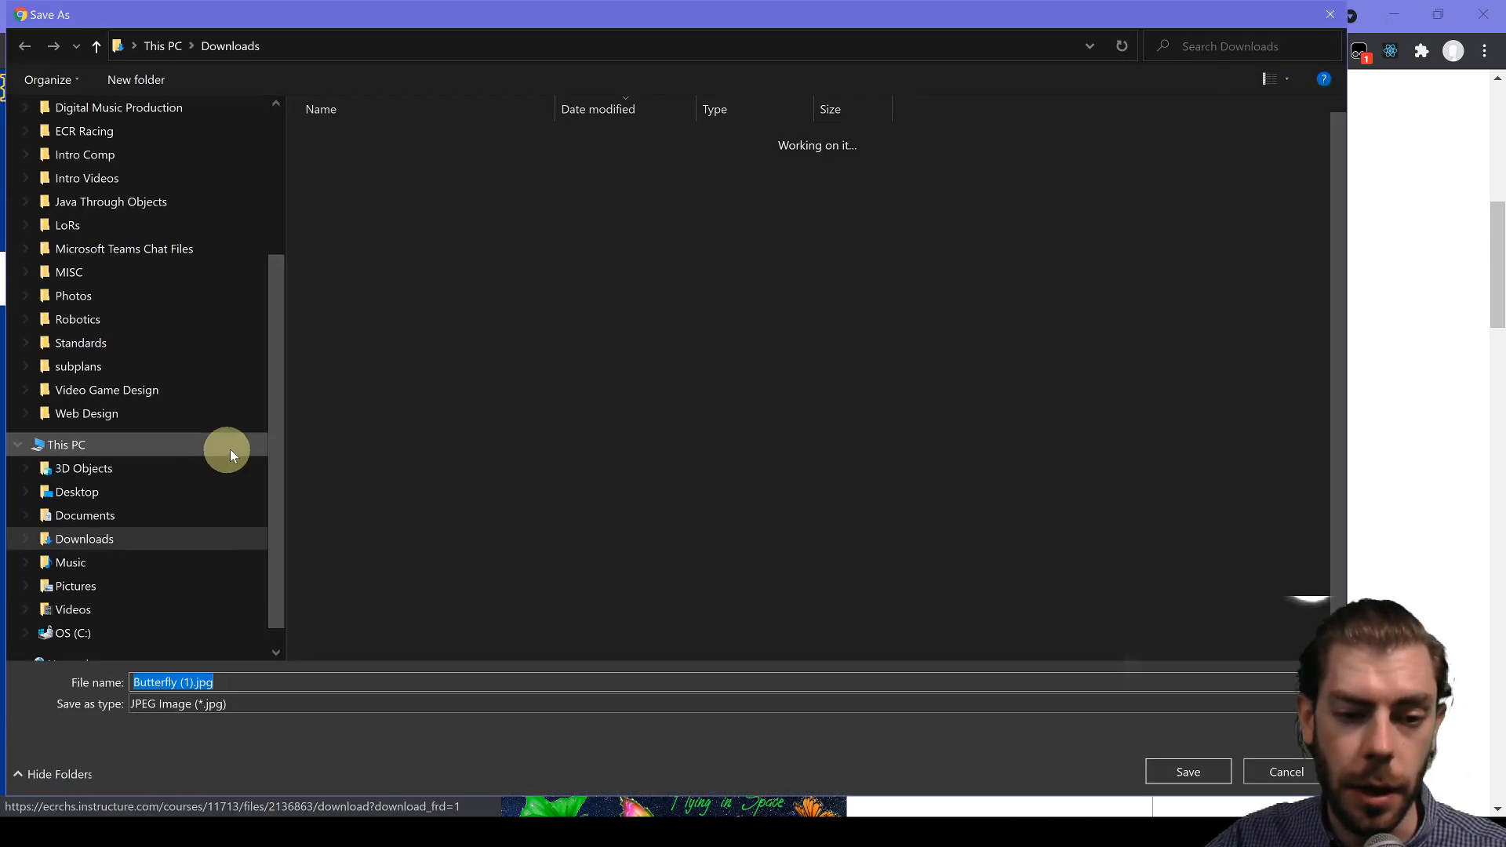
scroll(215, 338, up, 3)
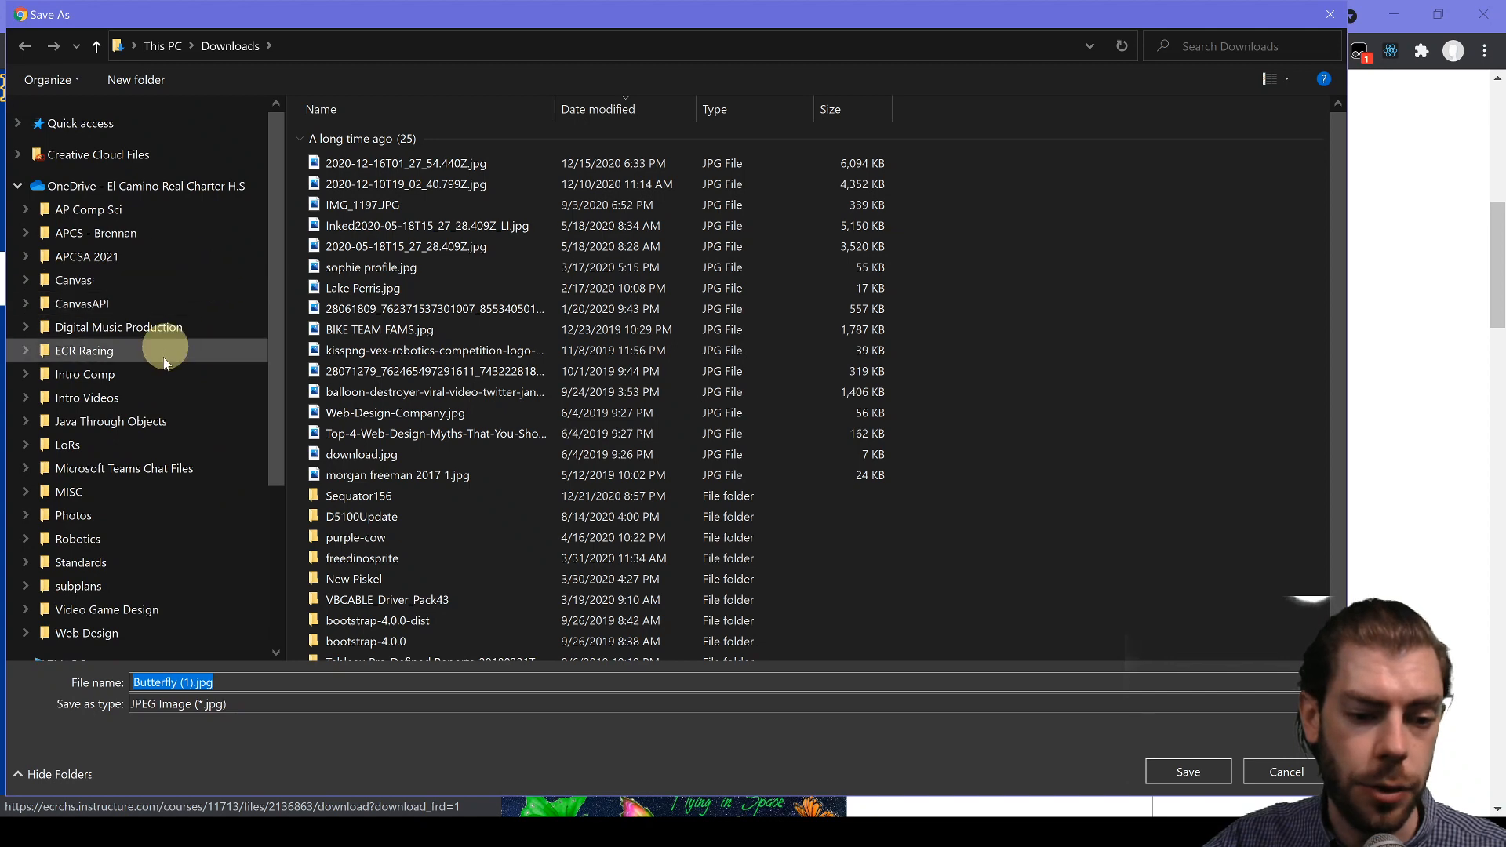
click(106, 376)
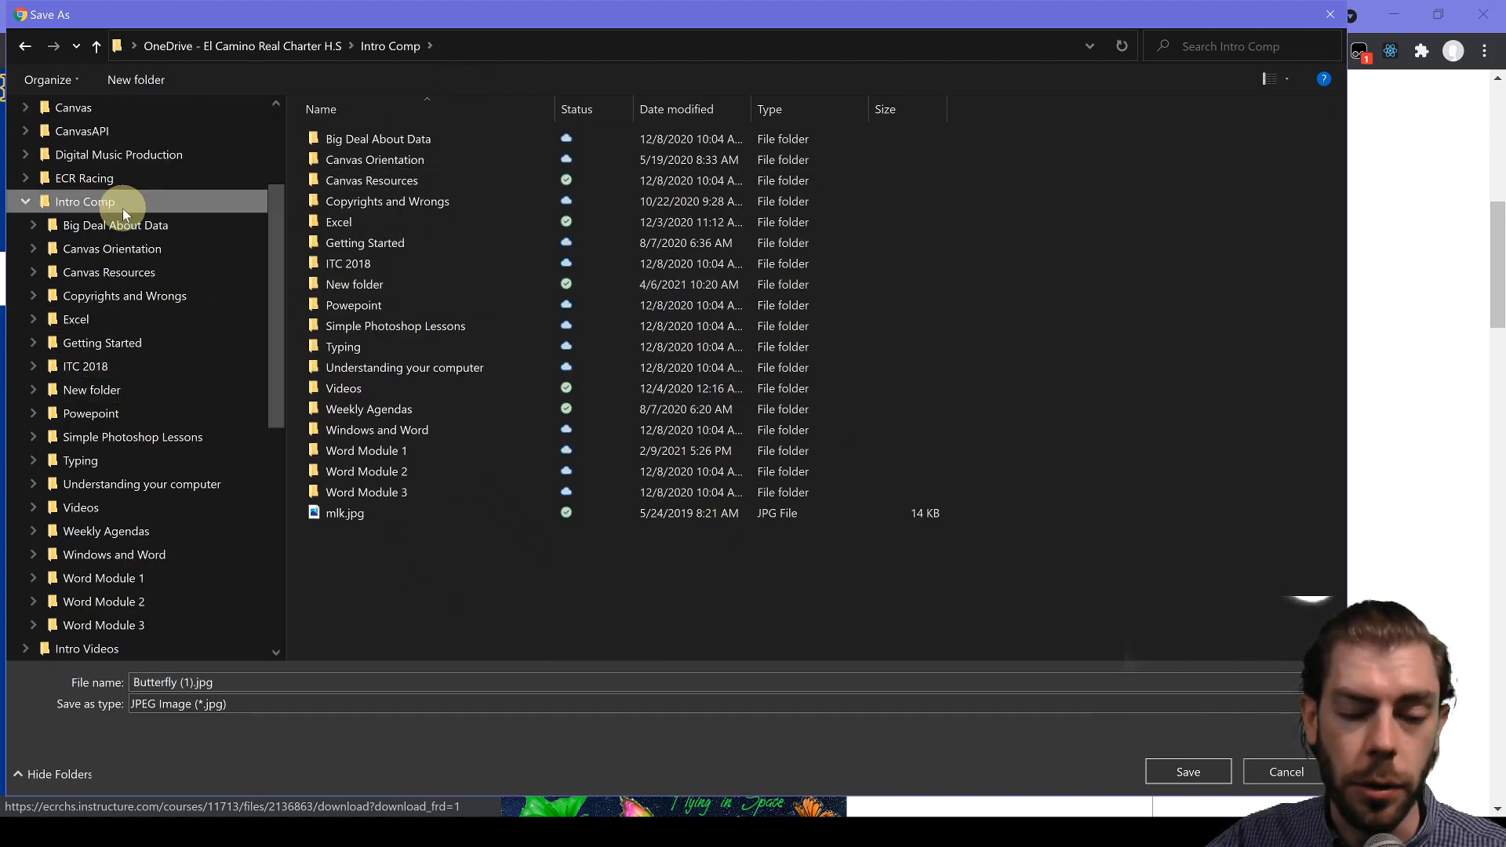
- Create a new 'Pixlr' folder in Intro Comp and save the butterfly image there
right_click(416, 559)
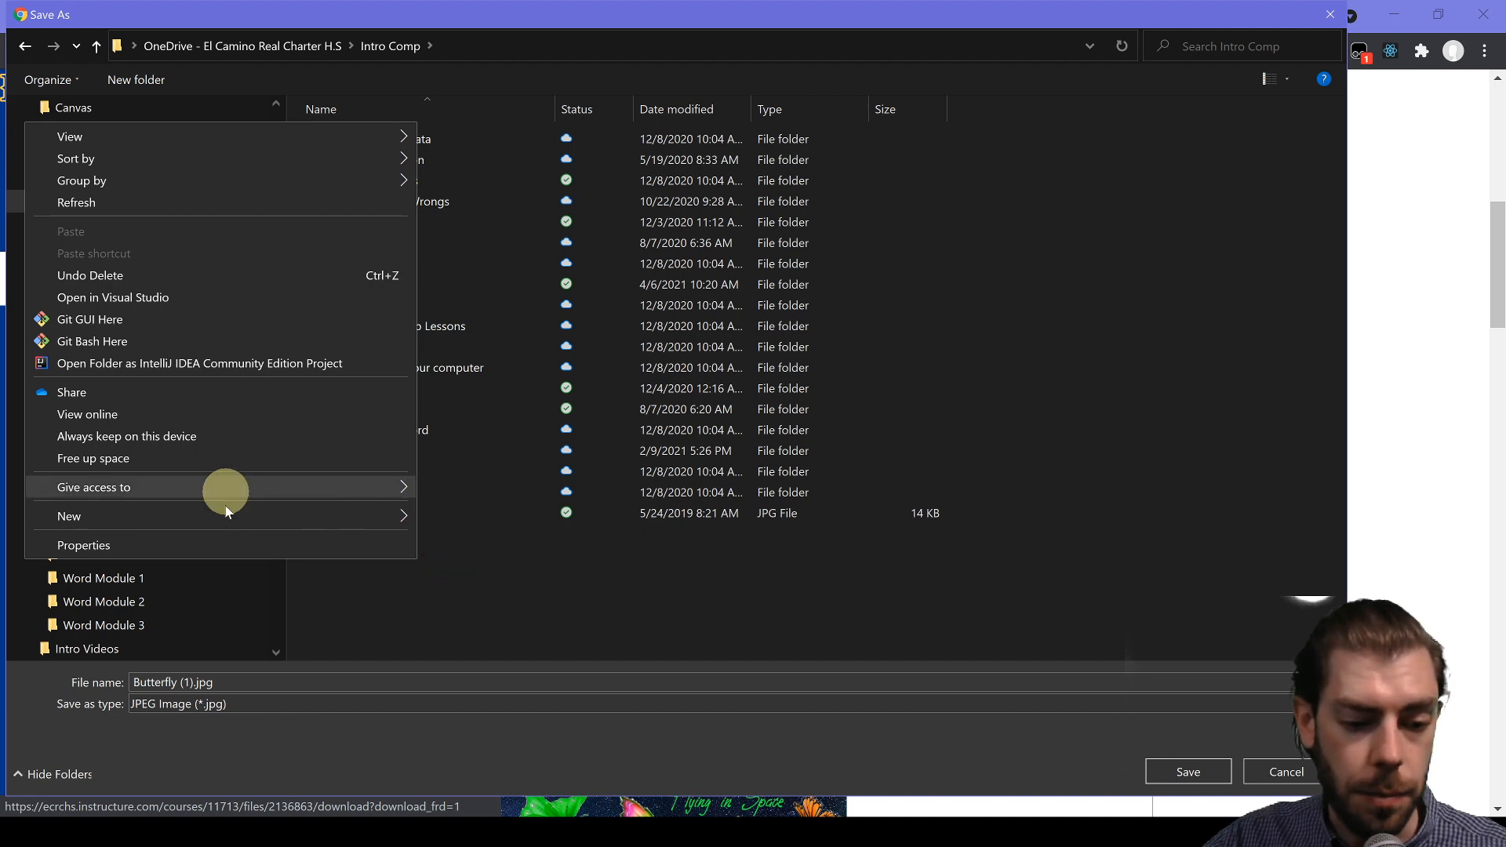
mouse_move(243, 516)
click(507, 510)
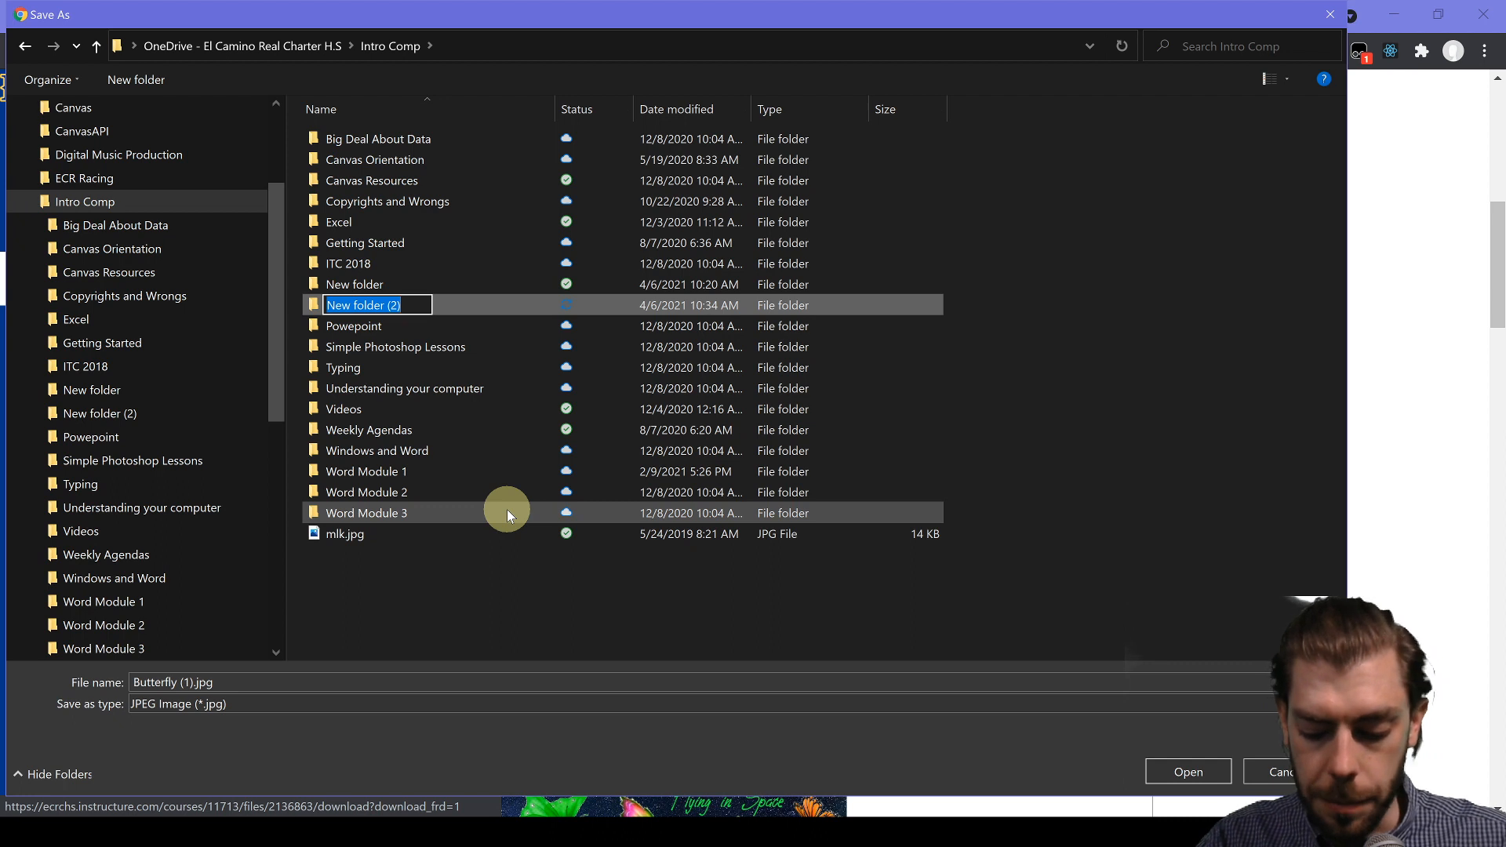
text(Pixlr)
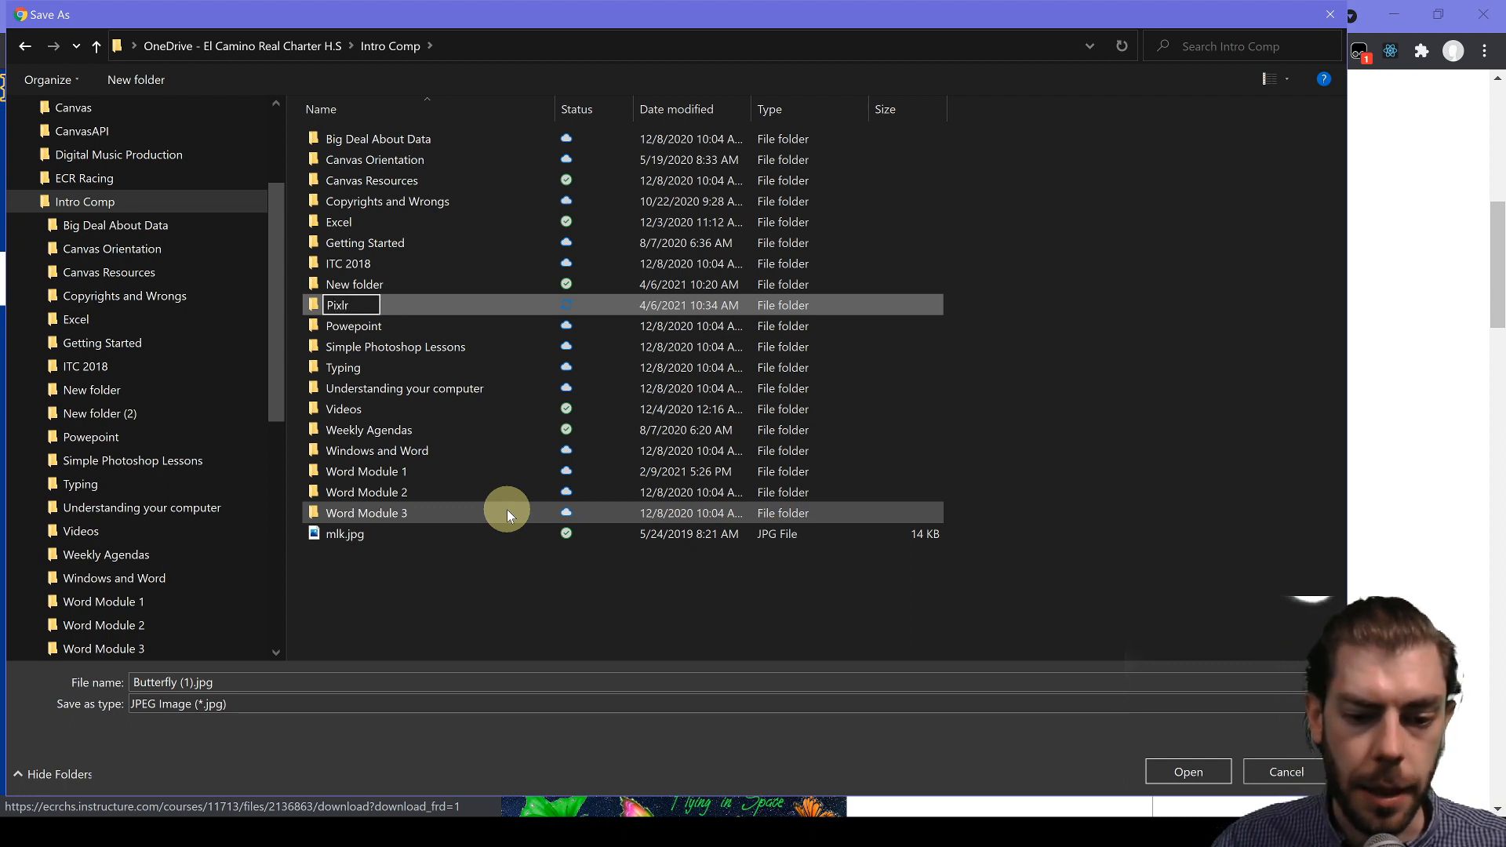
key(Return)
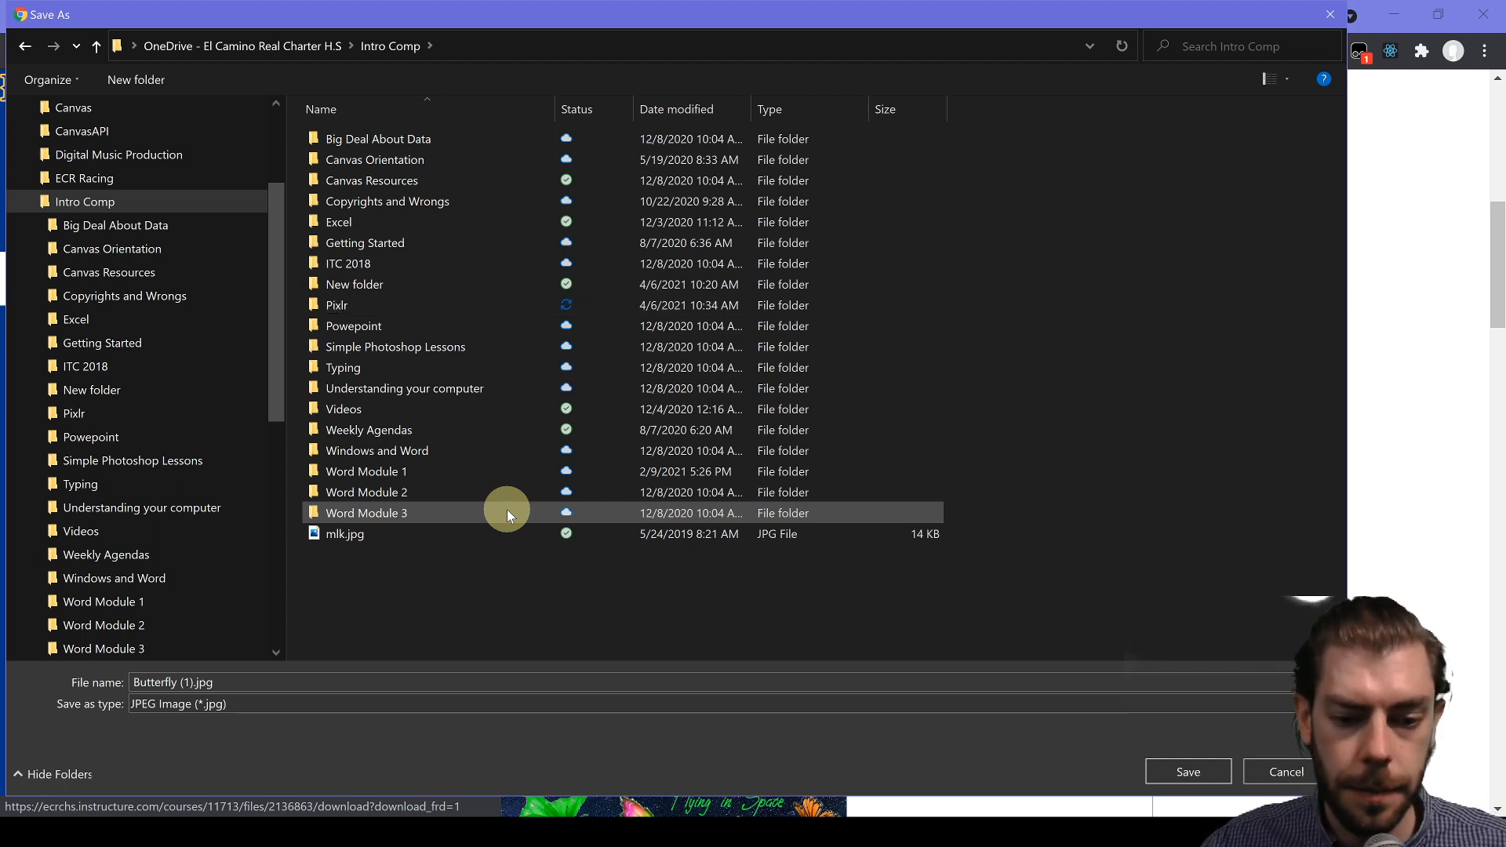
double_click(342, 306)
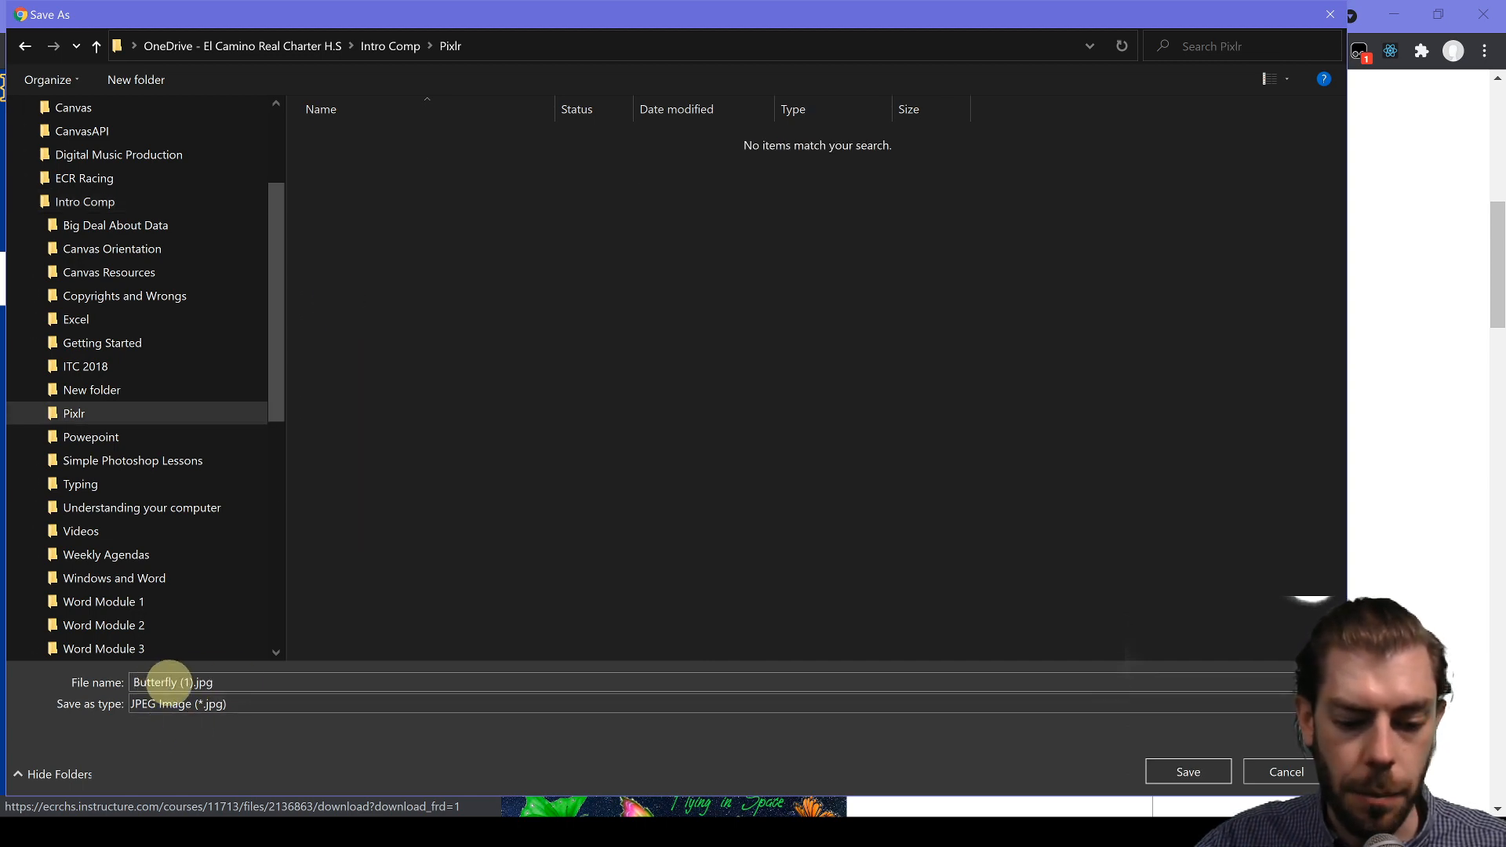
click(1180, 772)
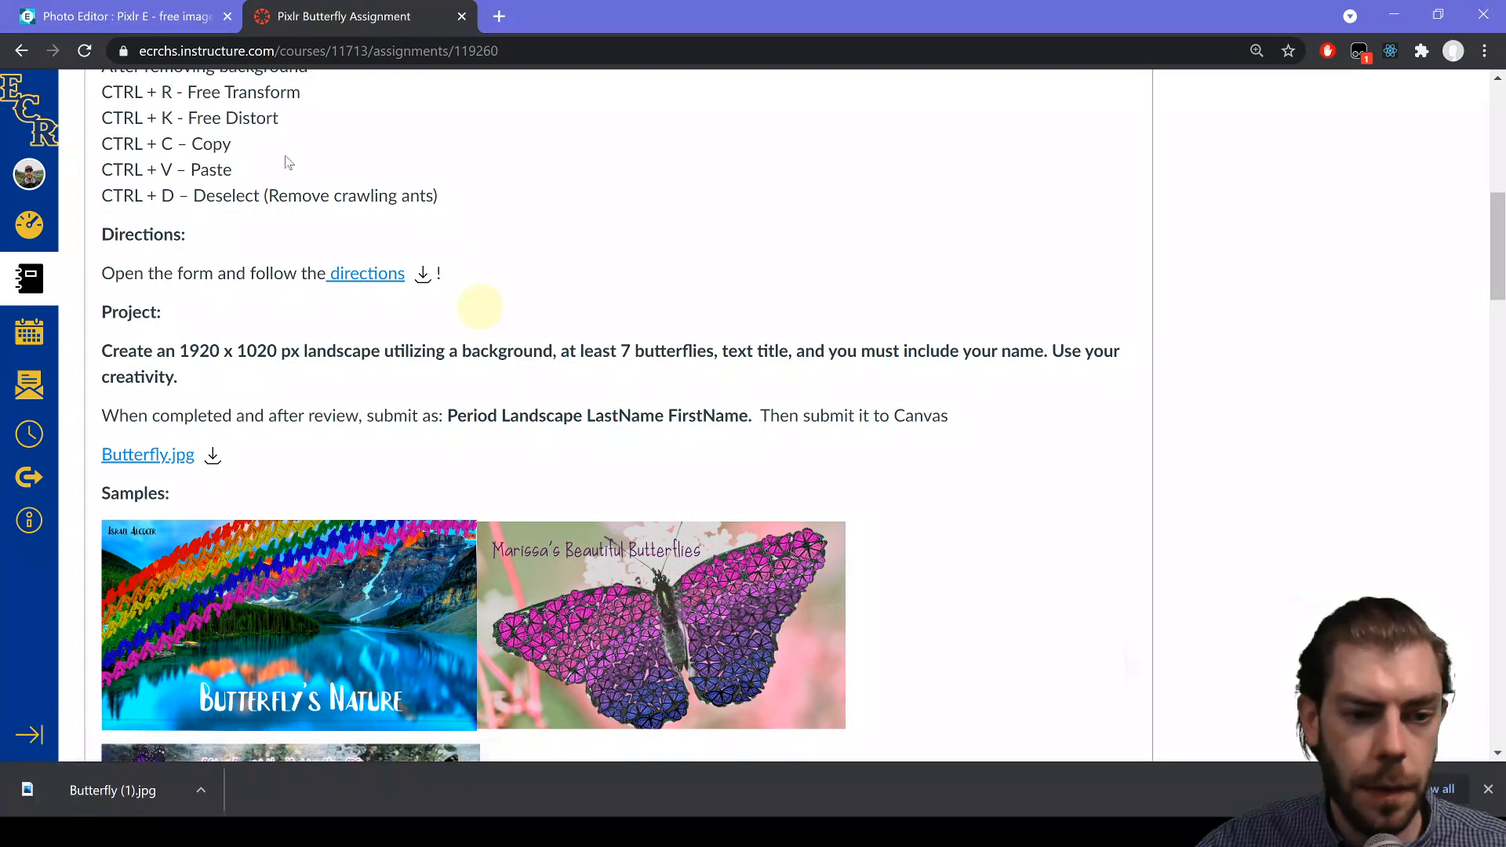
- Switch to the Pixlr E tab, reload it and bring up the sign-up form
click(107, 18)
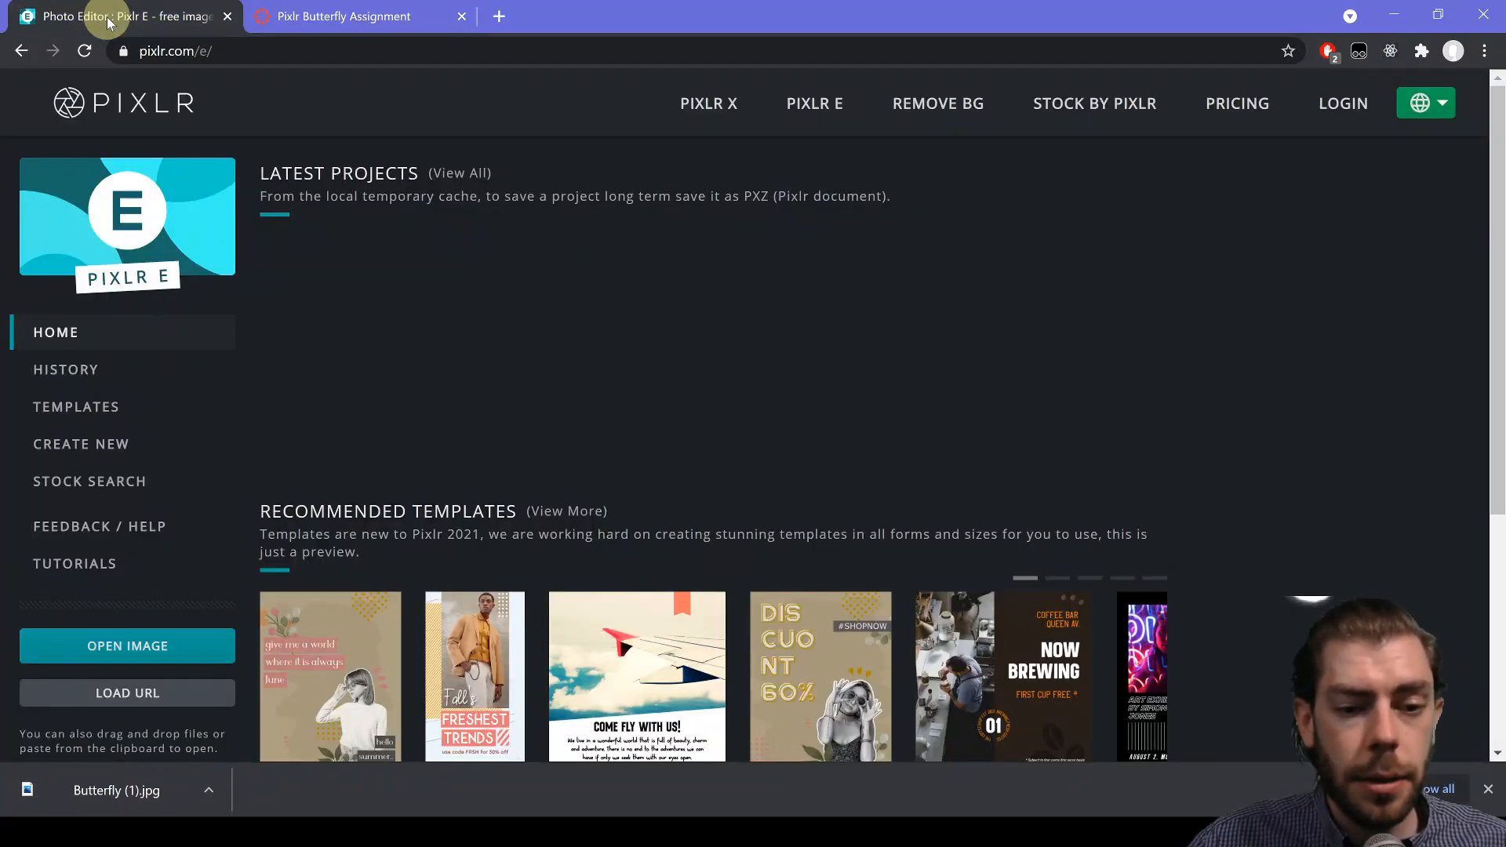
click(816, 106)
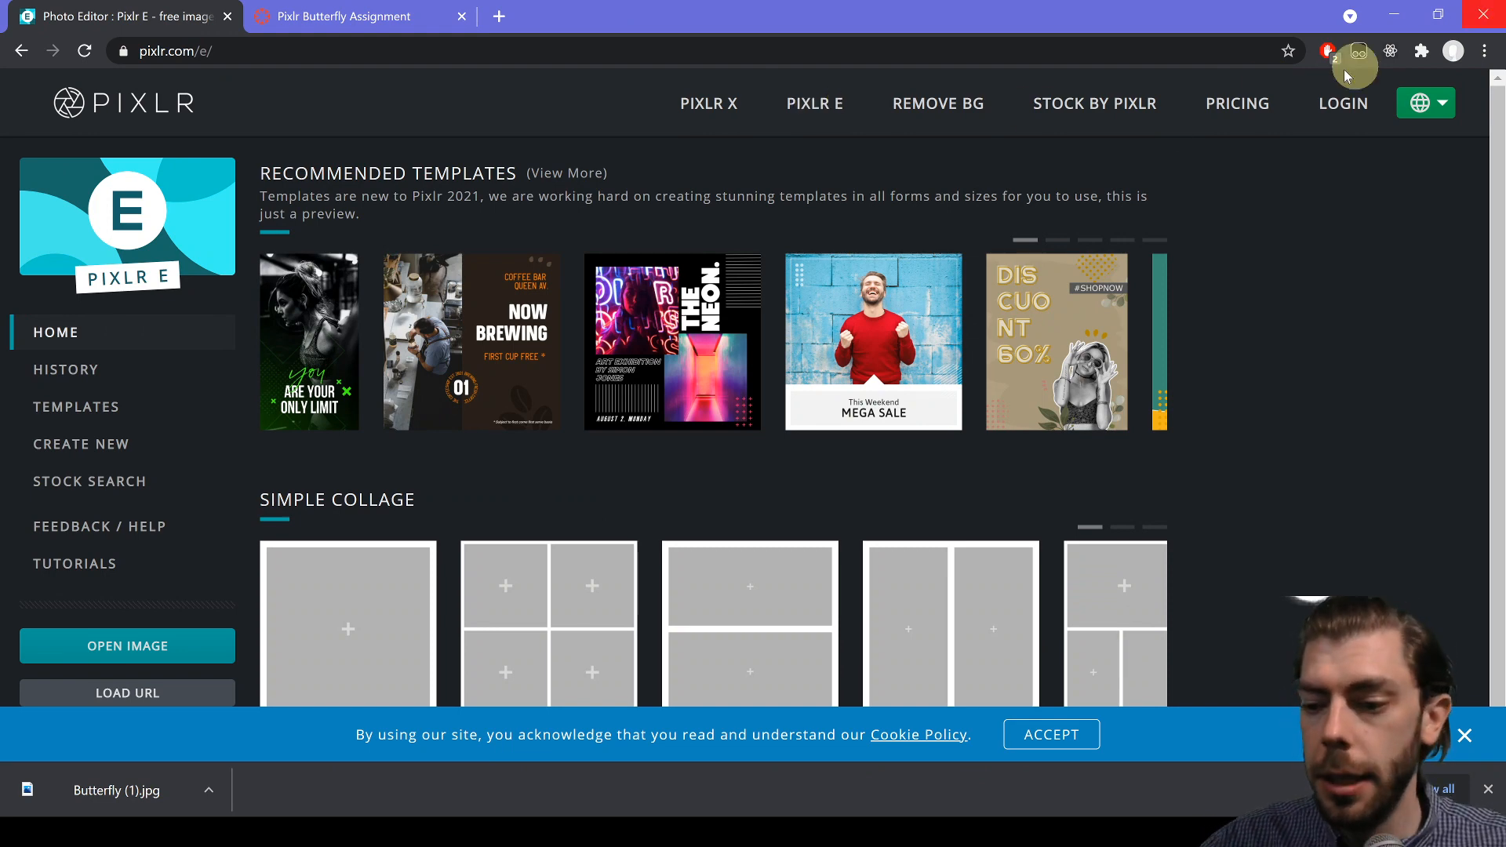
click(1349, 105)
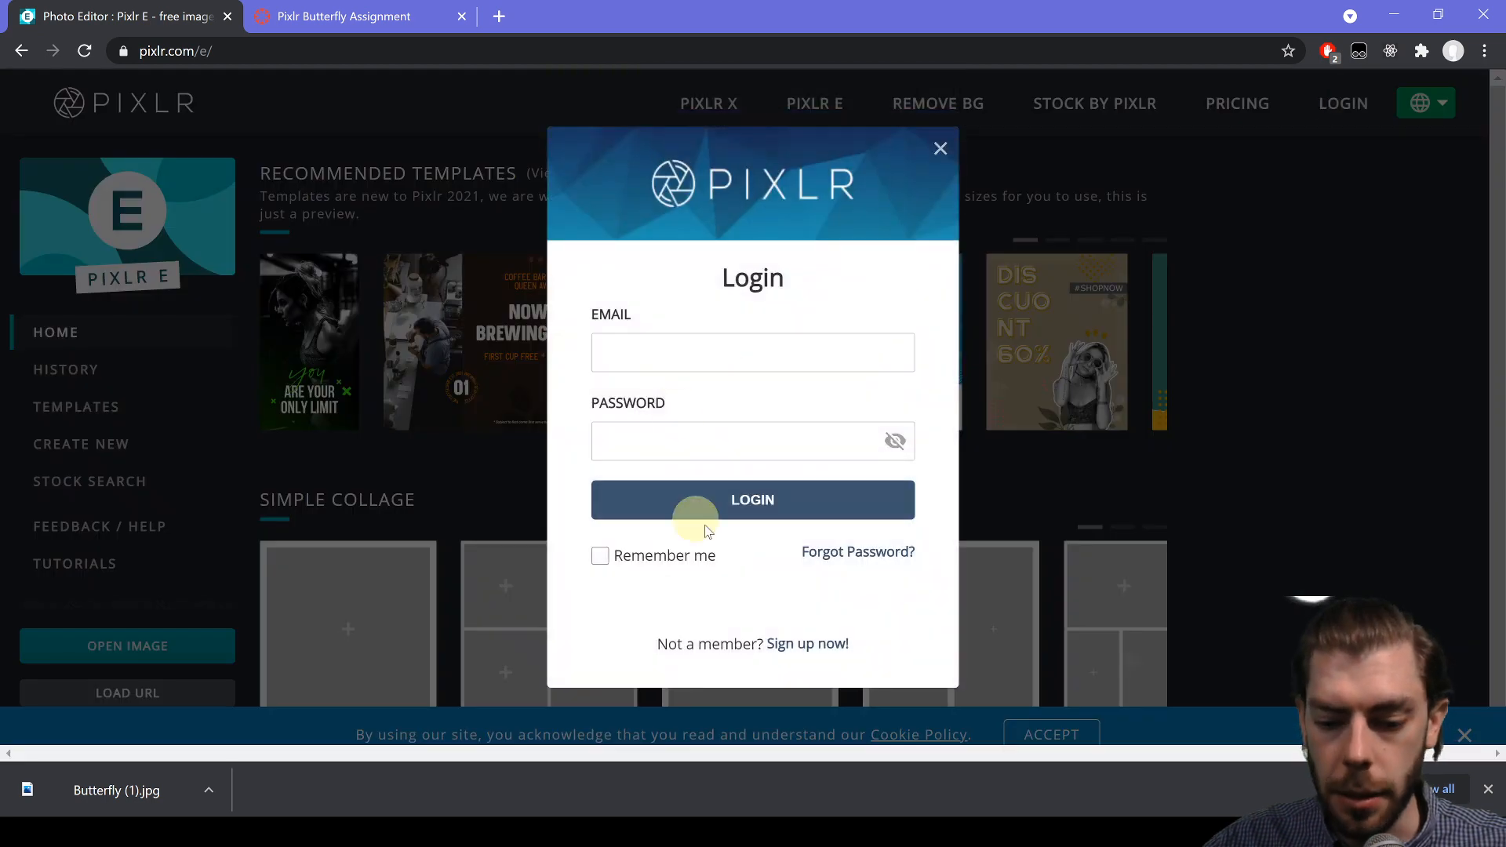
click(789, 645)
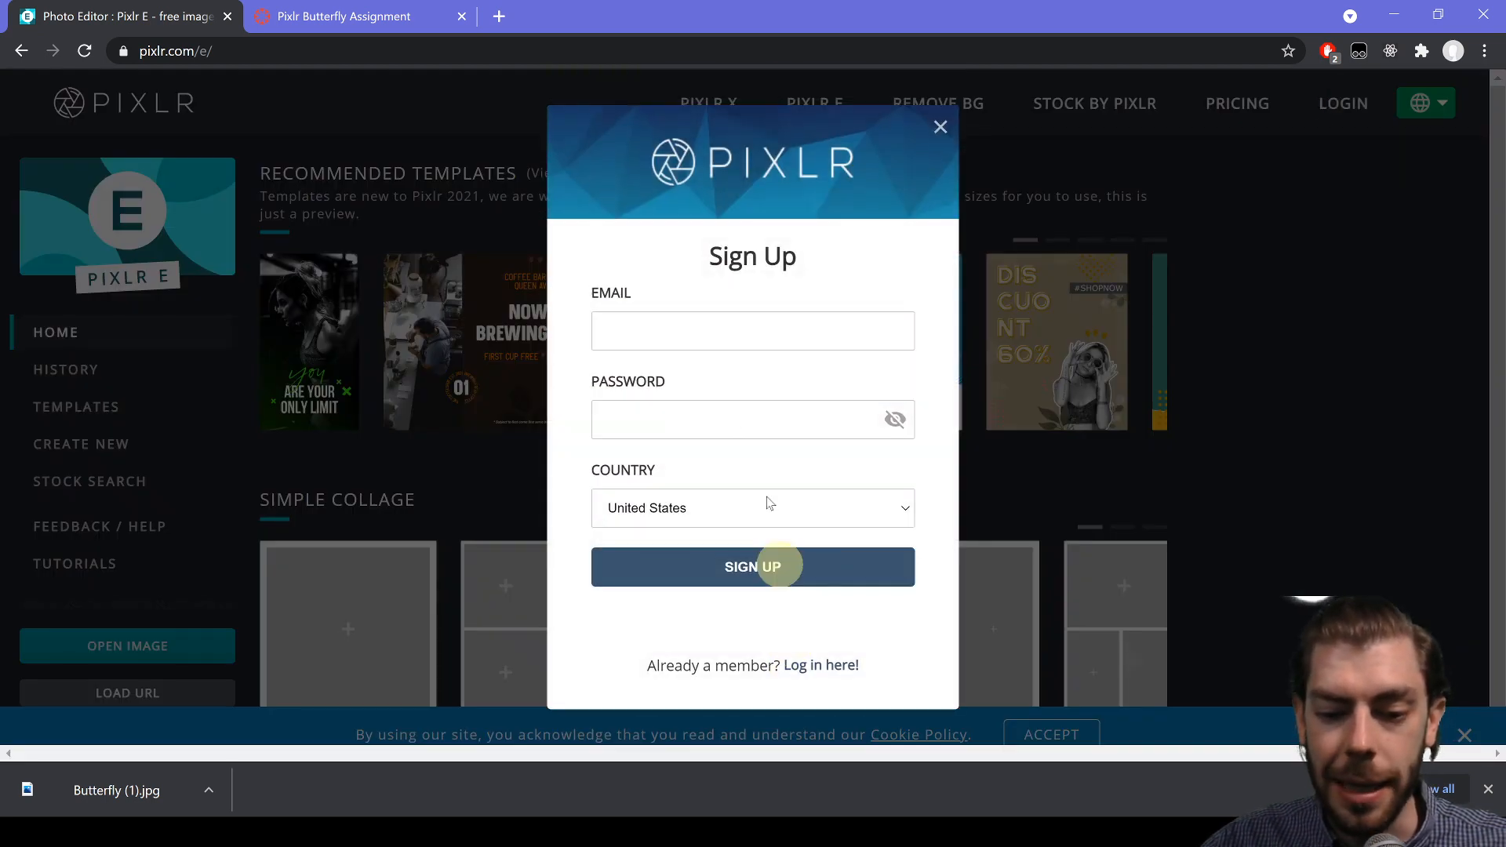
- Enter an e-mail address in the sign-up form, then close it without registering
click(650, 342)
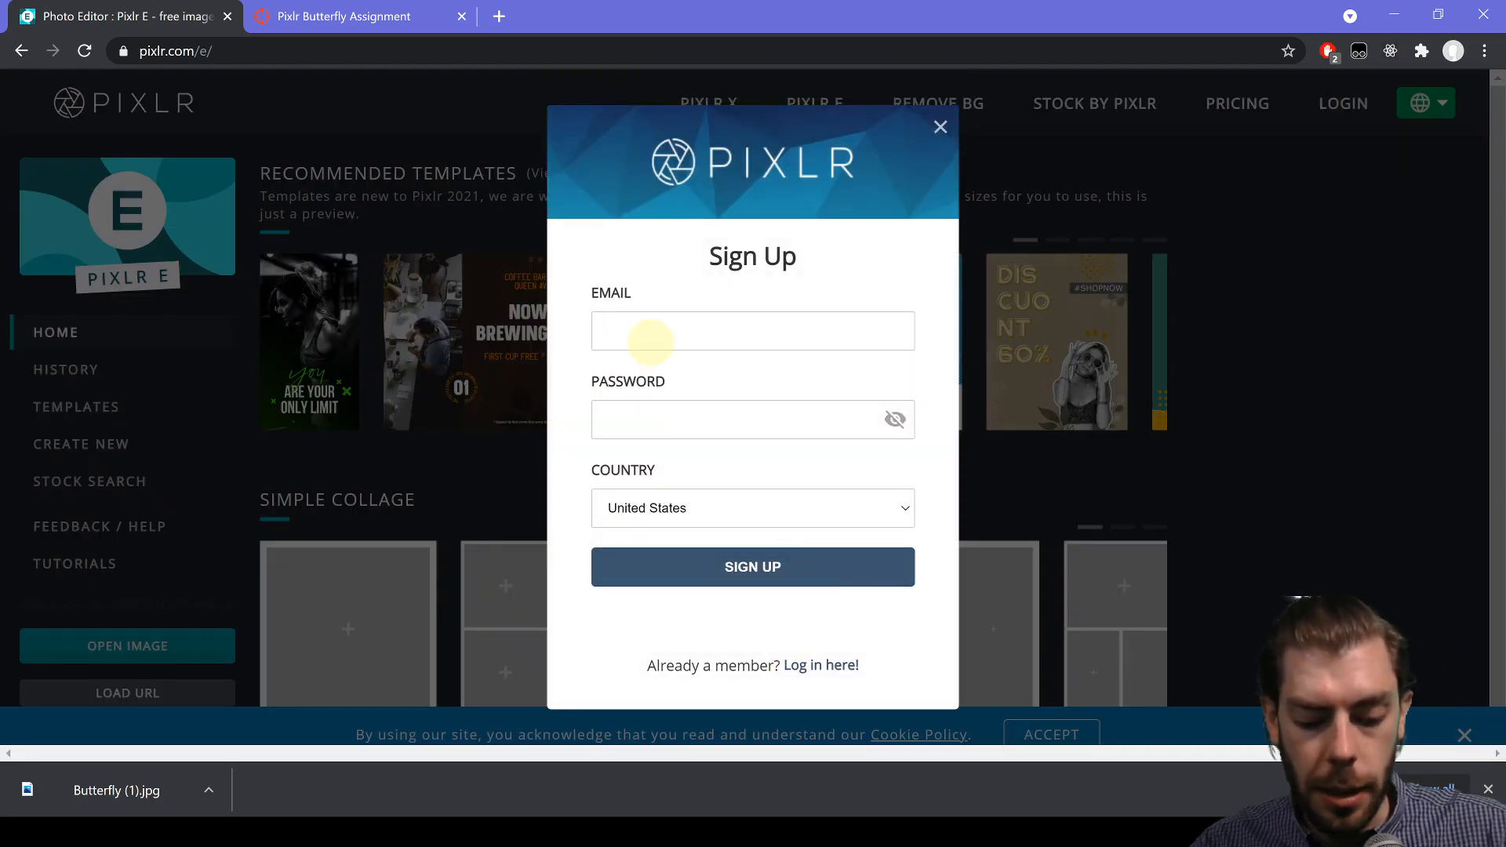
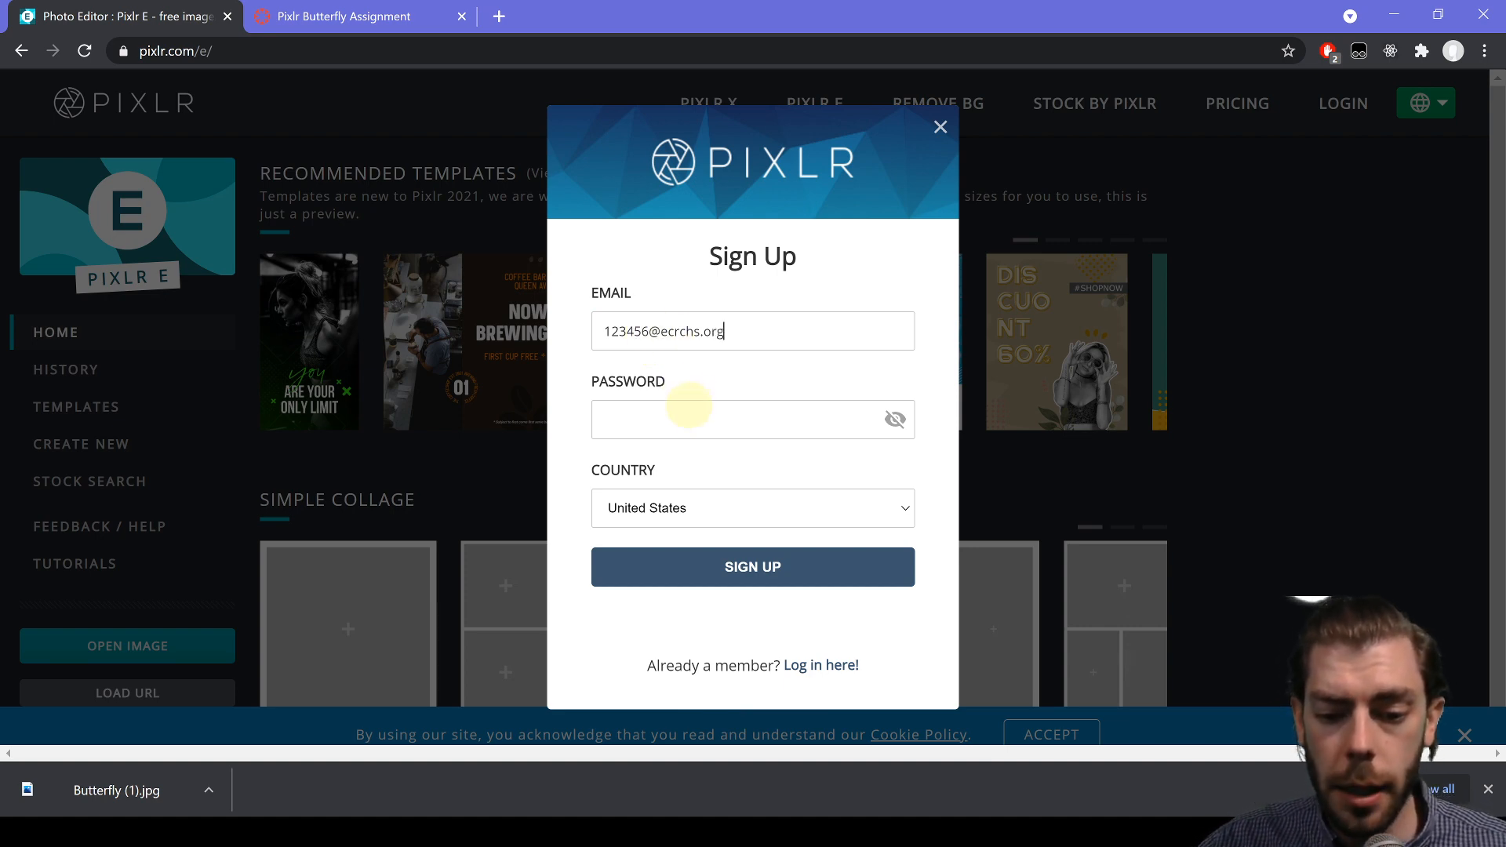
click(695, 415)
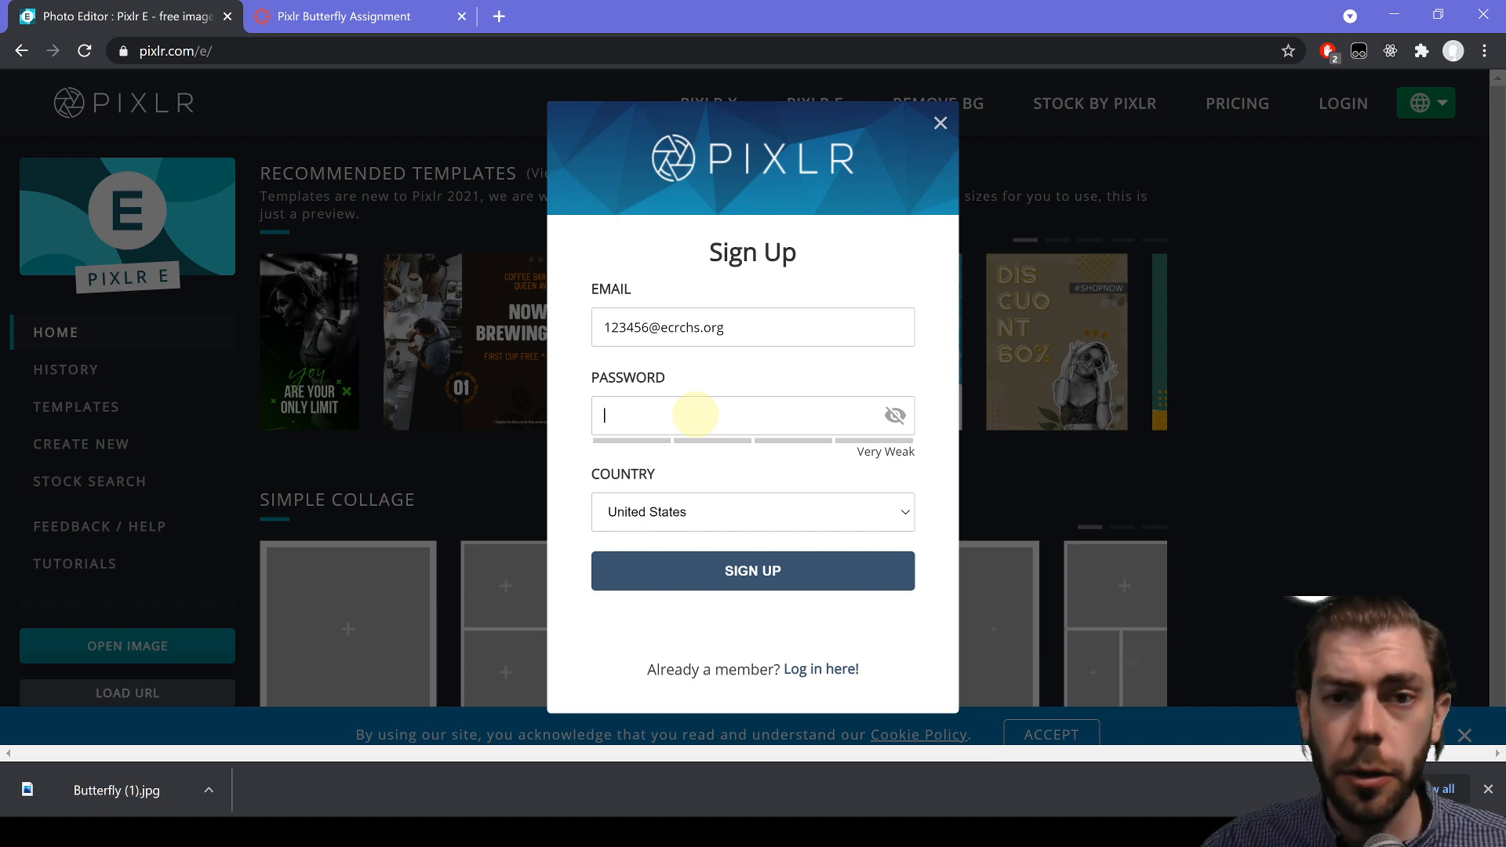
click(940, 123)
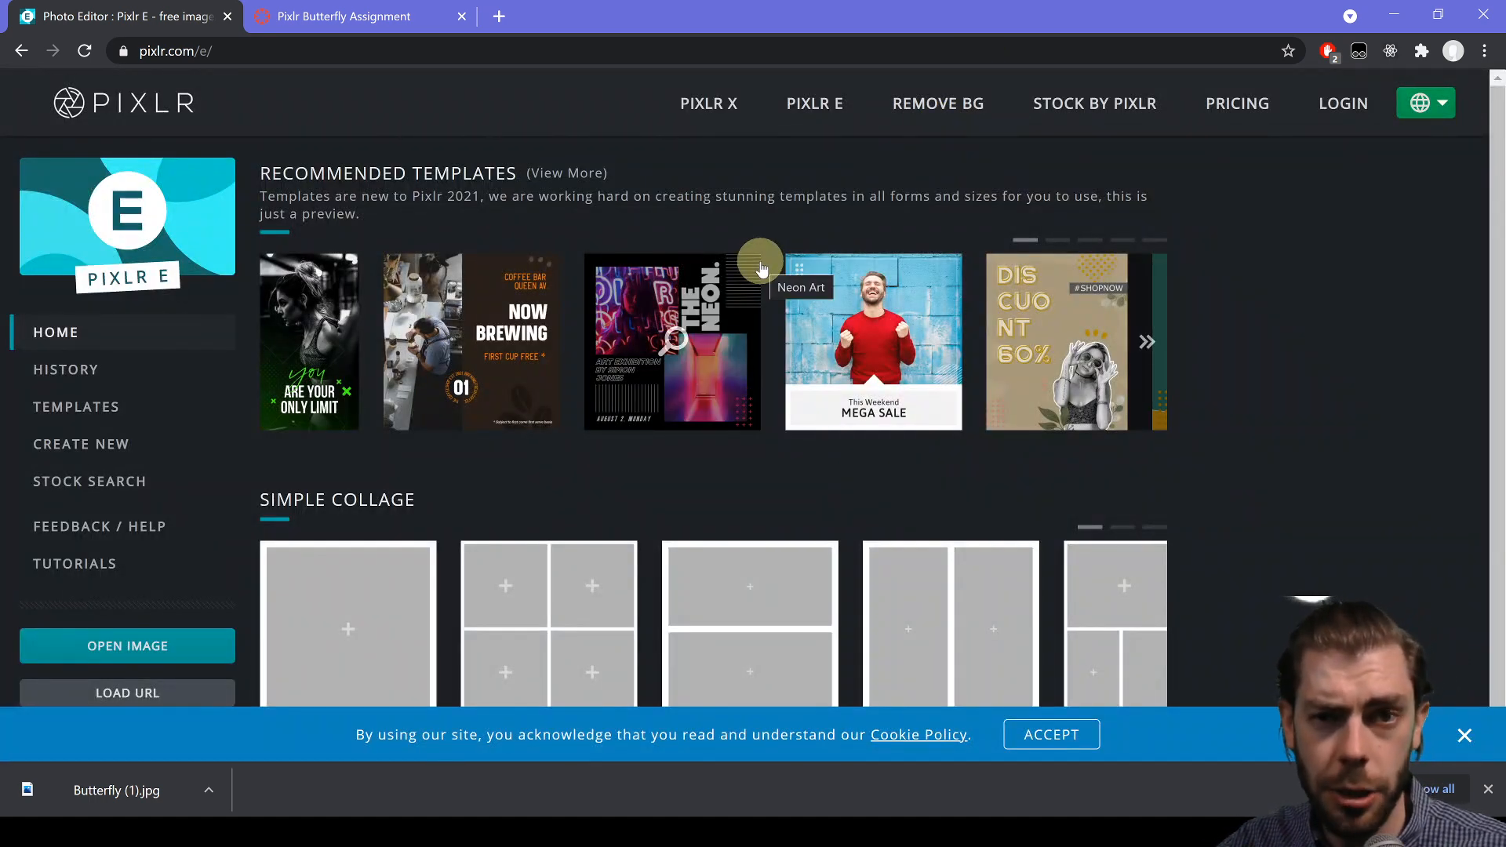
- Create a Full HD 1920x1080 blank image named 'Butterflies'
click(116, 445)
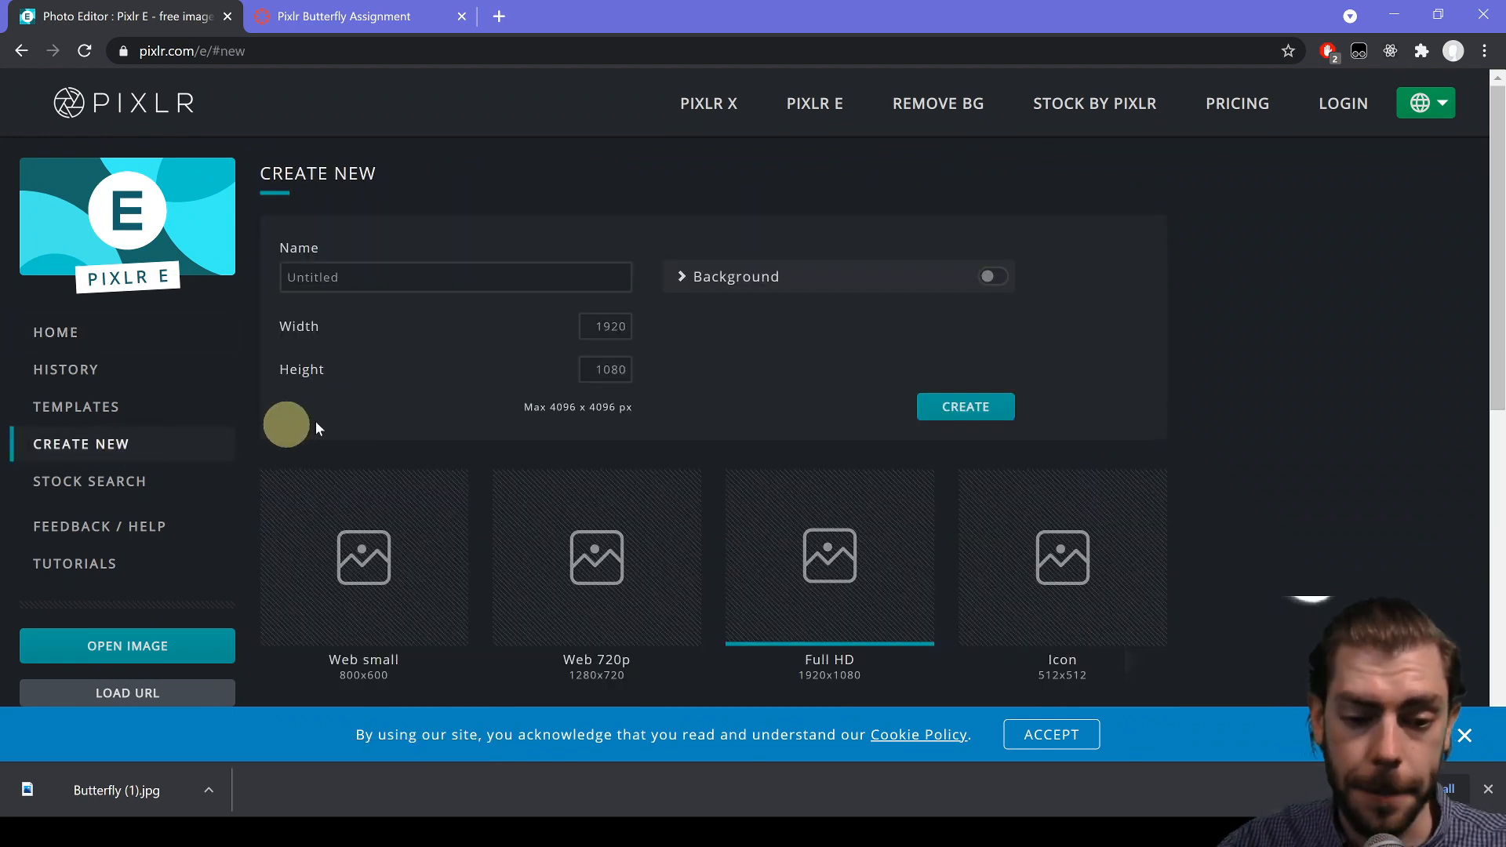
click(410, 275)
drag(403, 276, 265, 289)
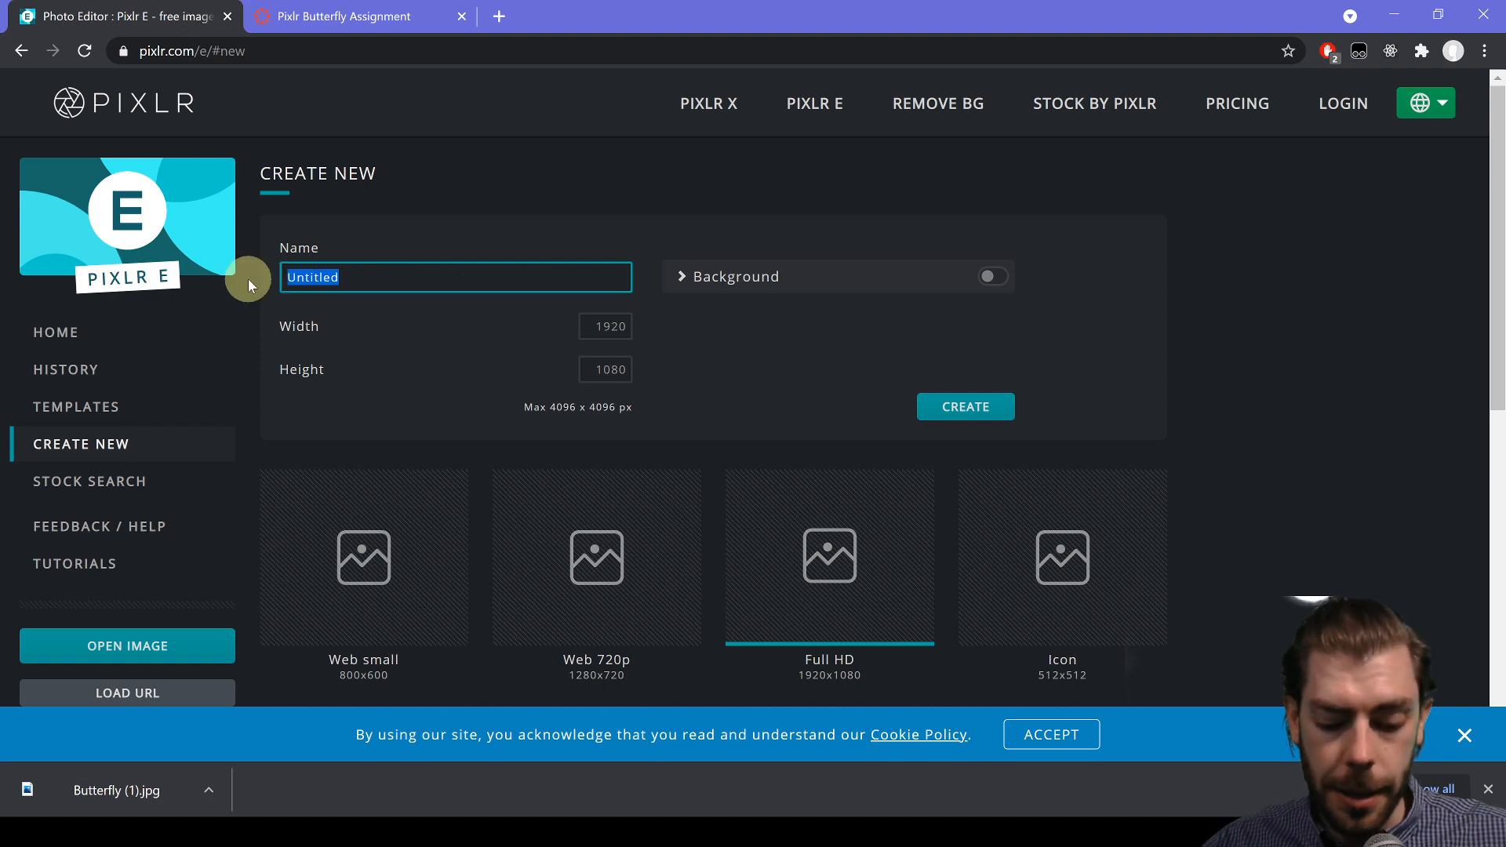
text(Bu)
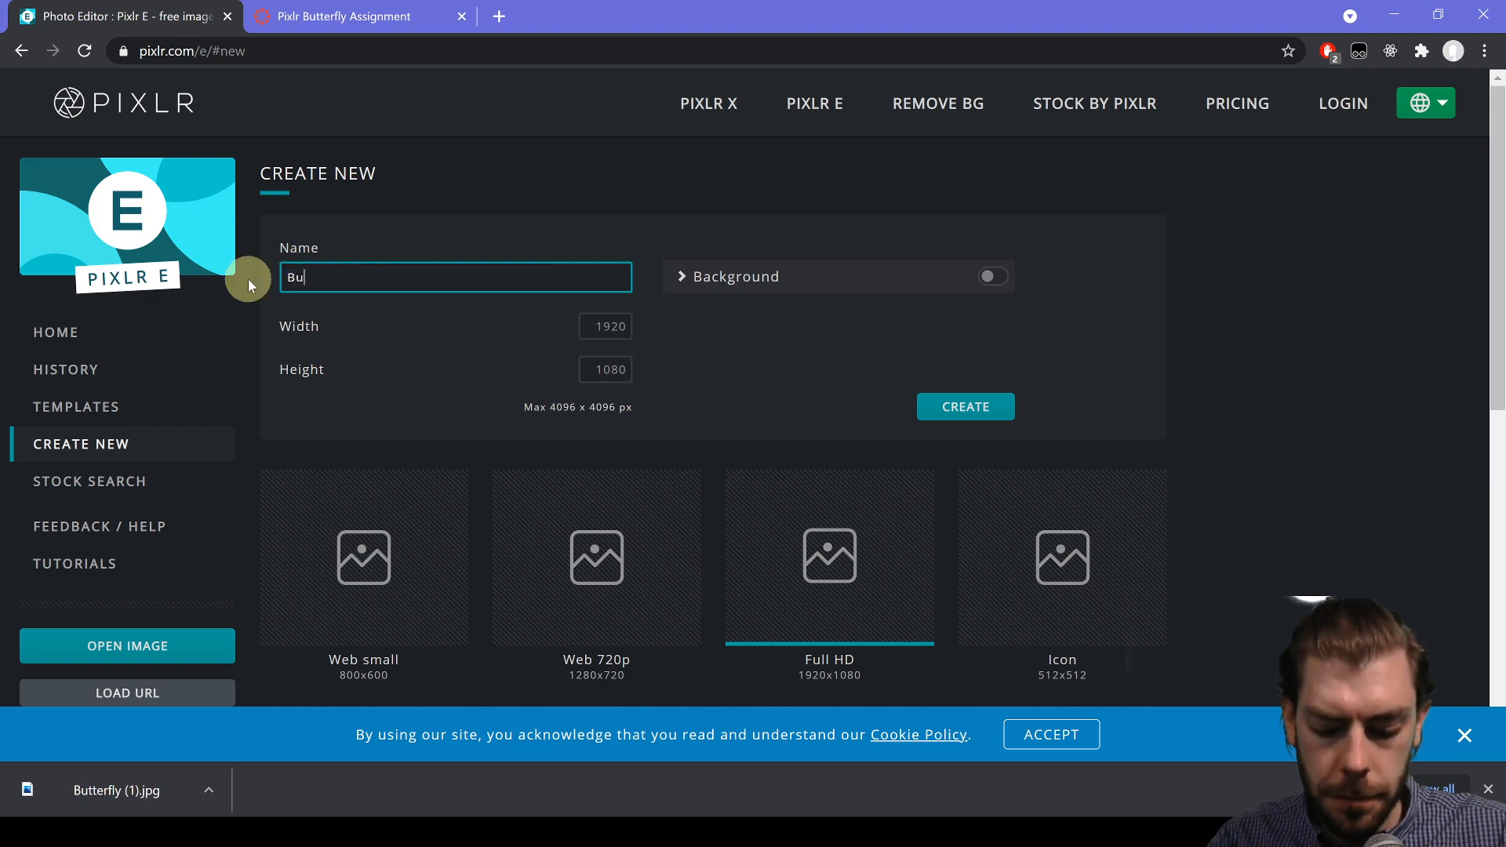
text(tterflied)
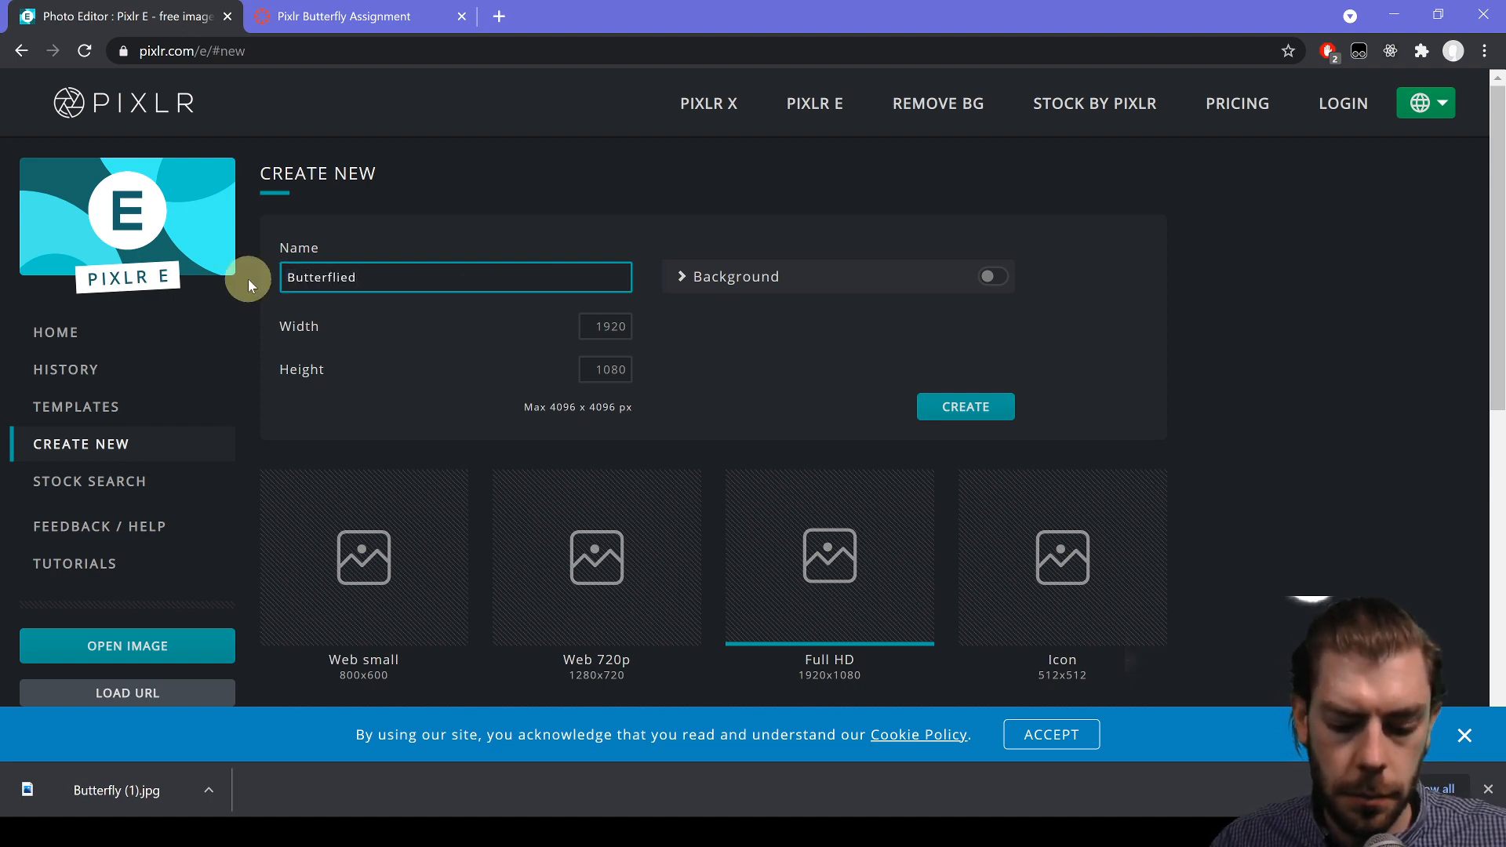
key(BackSpace)
text(s)
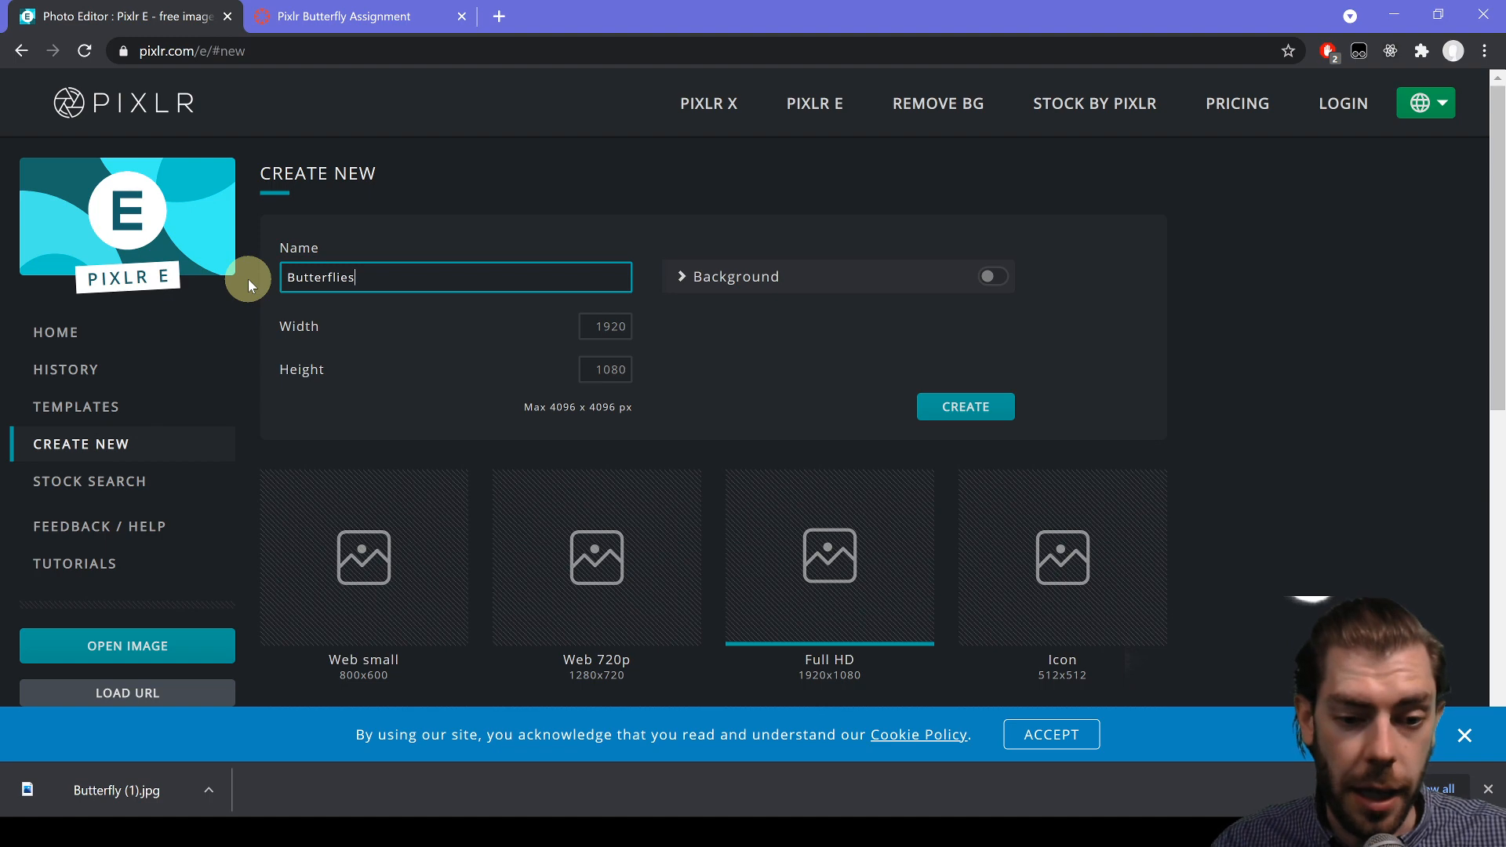
click(837, 579)
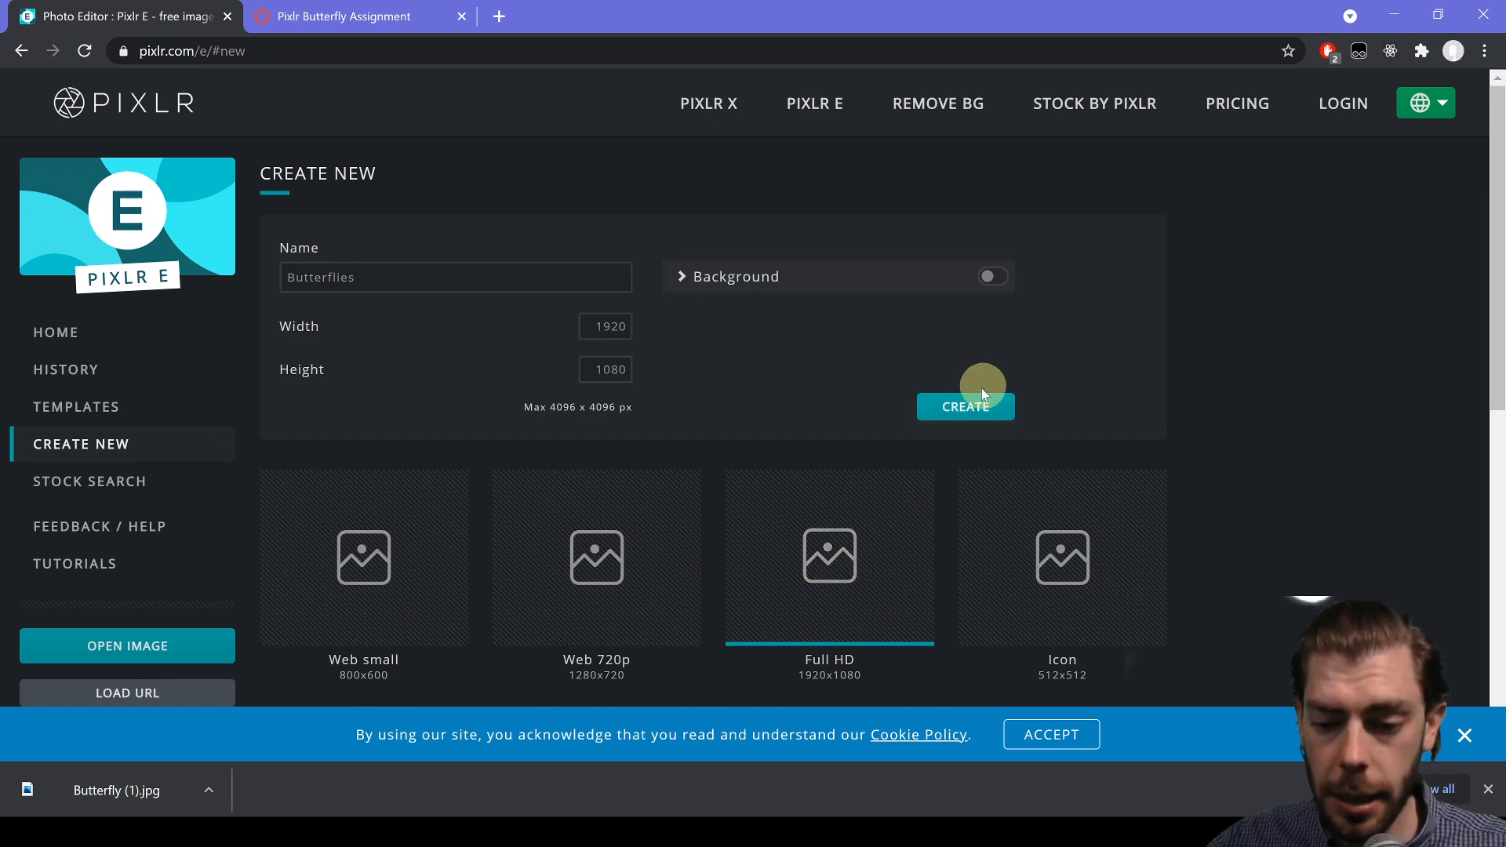
click(971, 409)
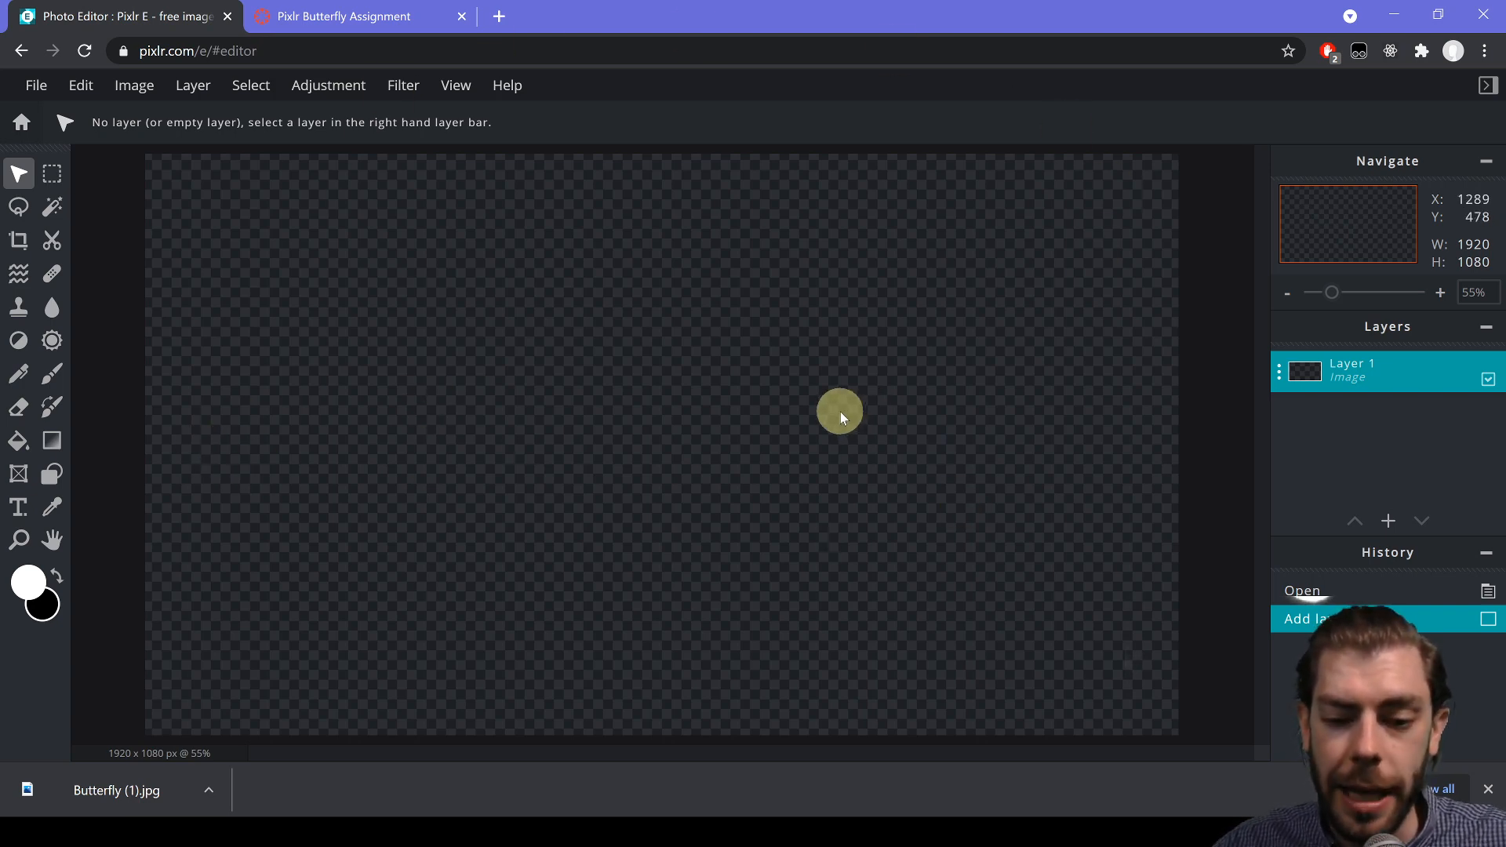
- Add Butterfly (1).jpg as an image layer, enlarged to 570 x 543 px toward the upper left
click(1389, 523)
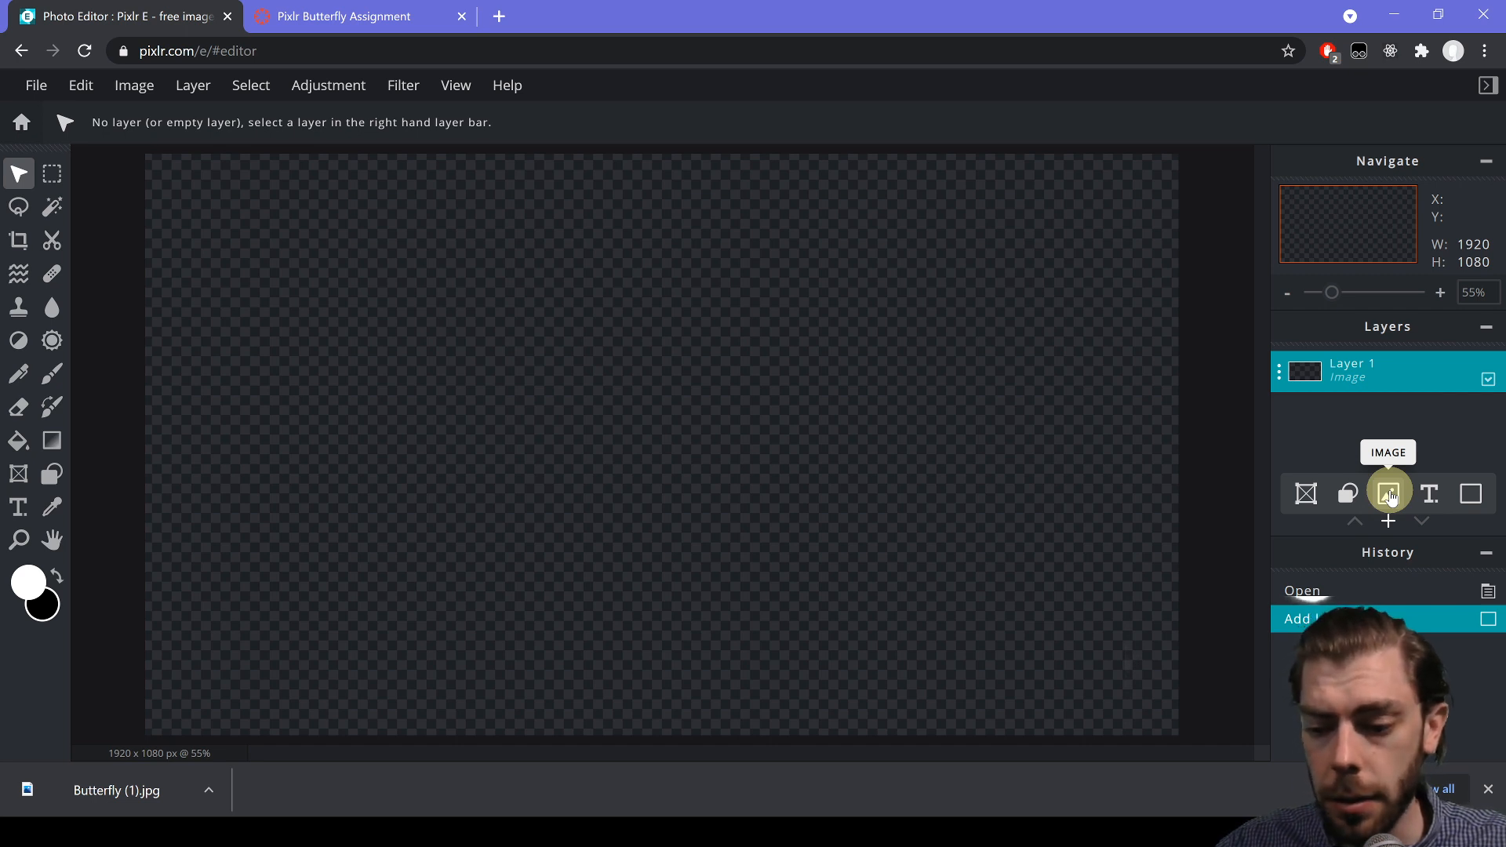
click(1390, 491)
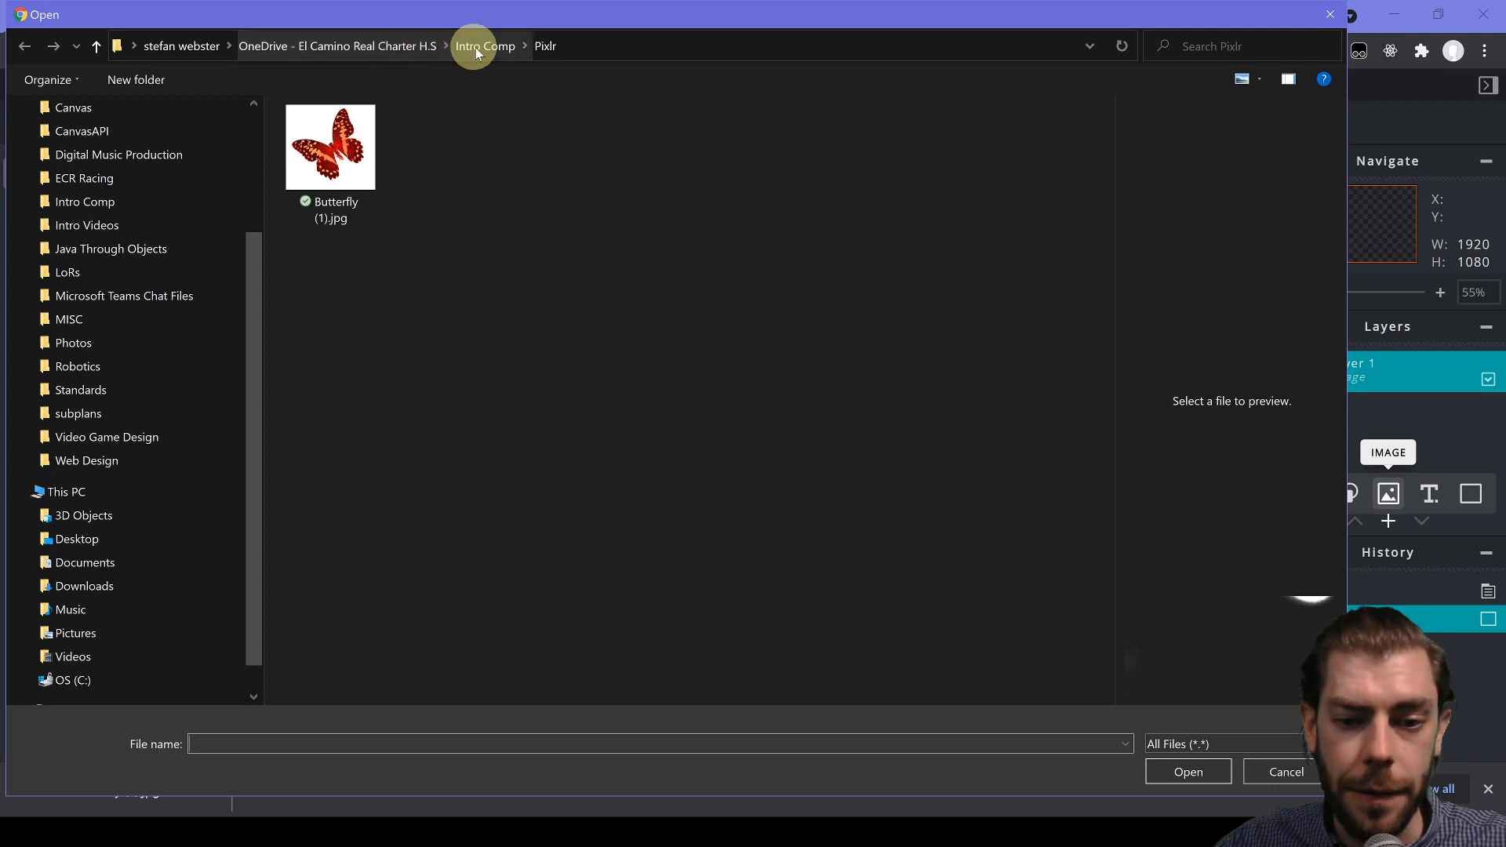
click(330, 149)
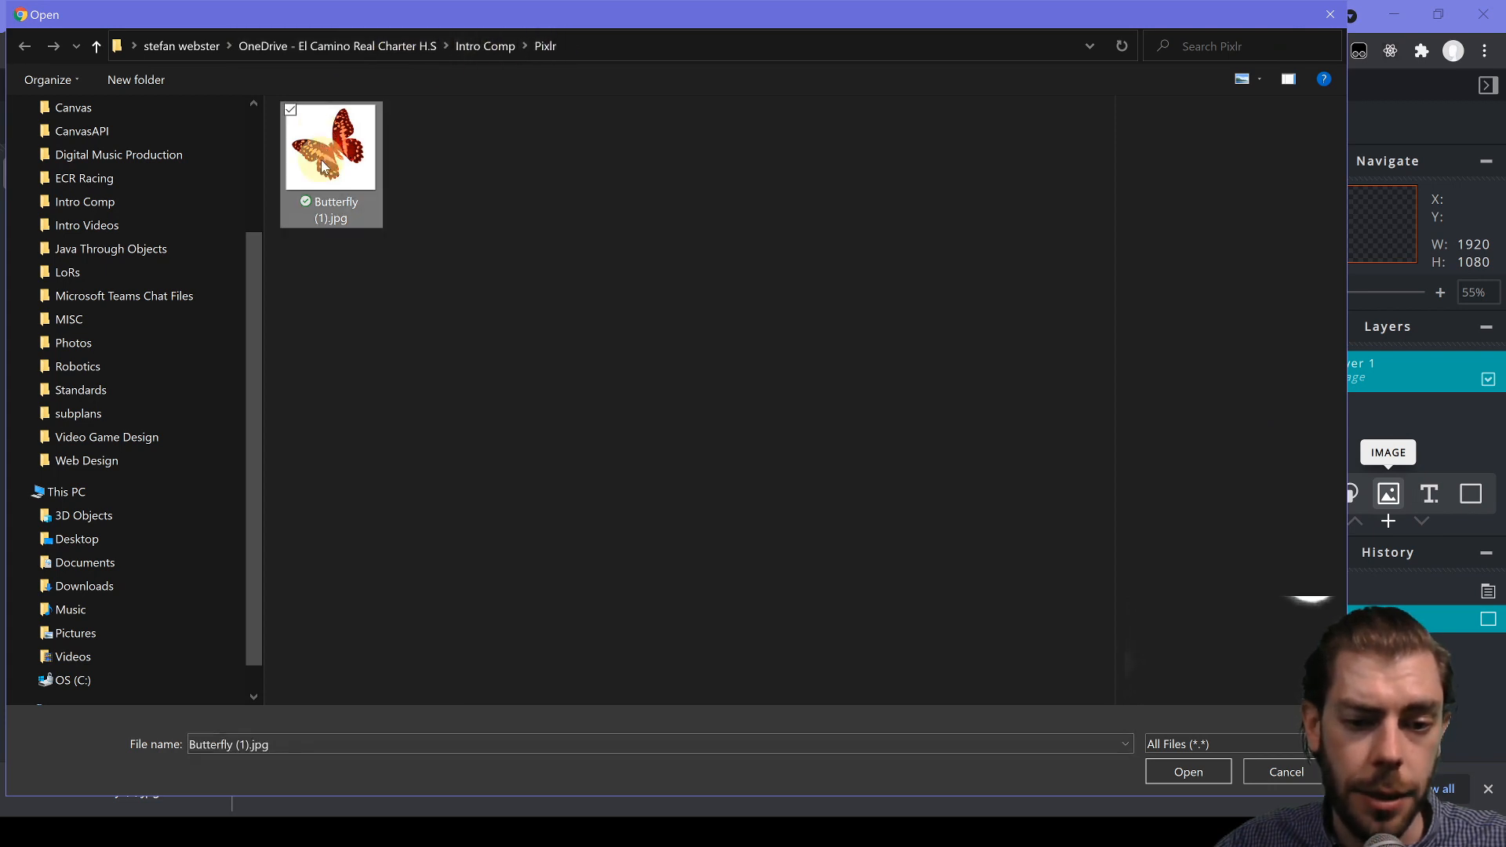
click(1188, 772)
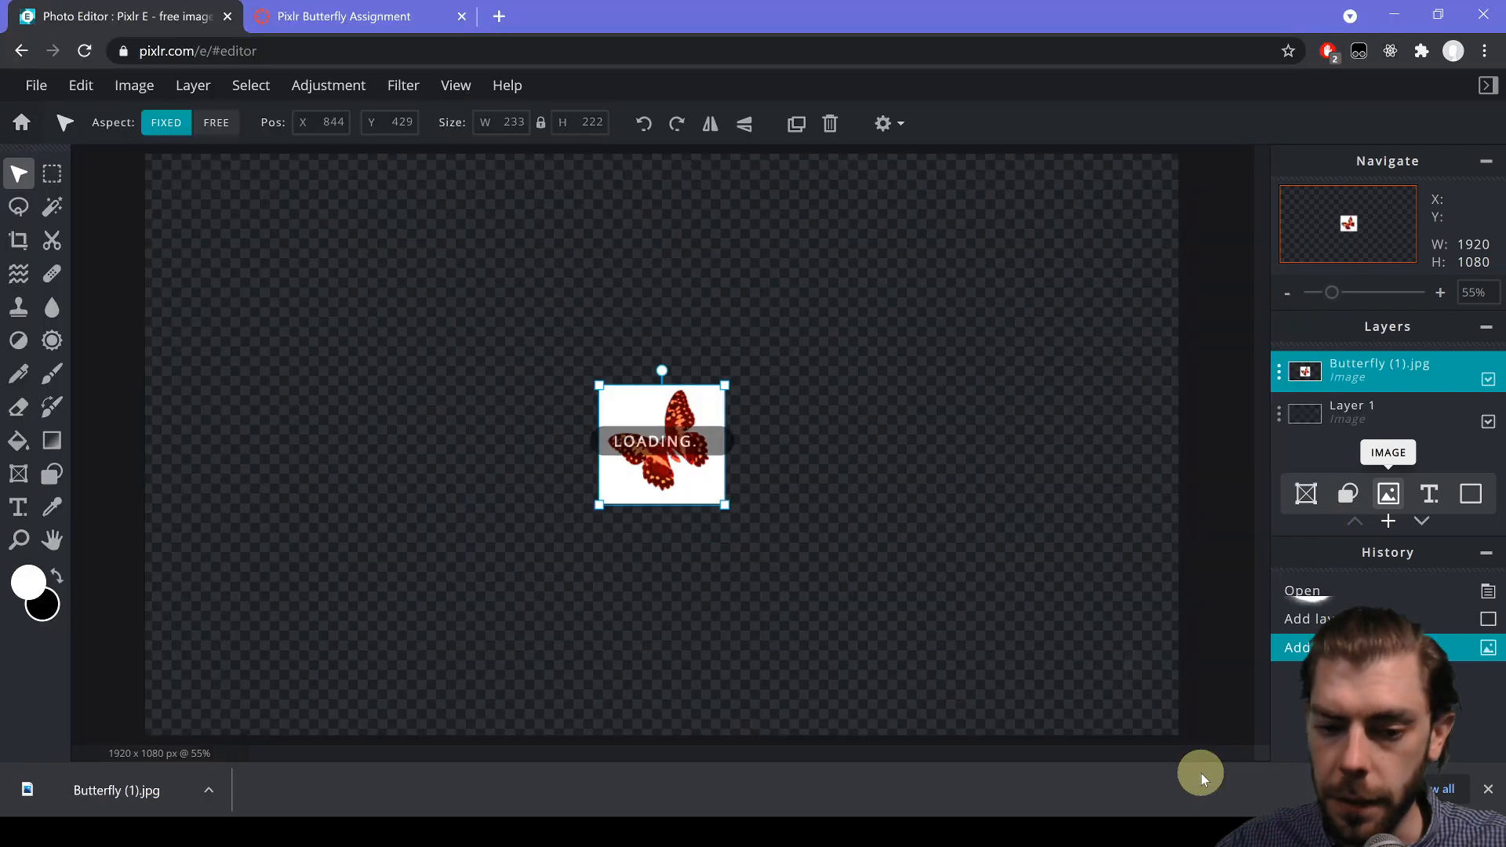
drag(725, 502, 901, 643)
drag(817, 595, 662, 396)
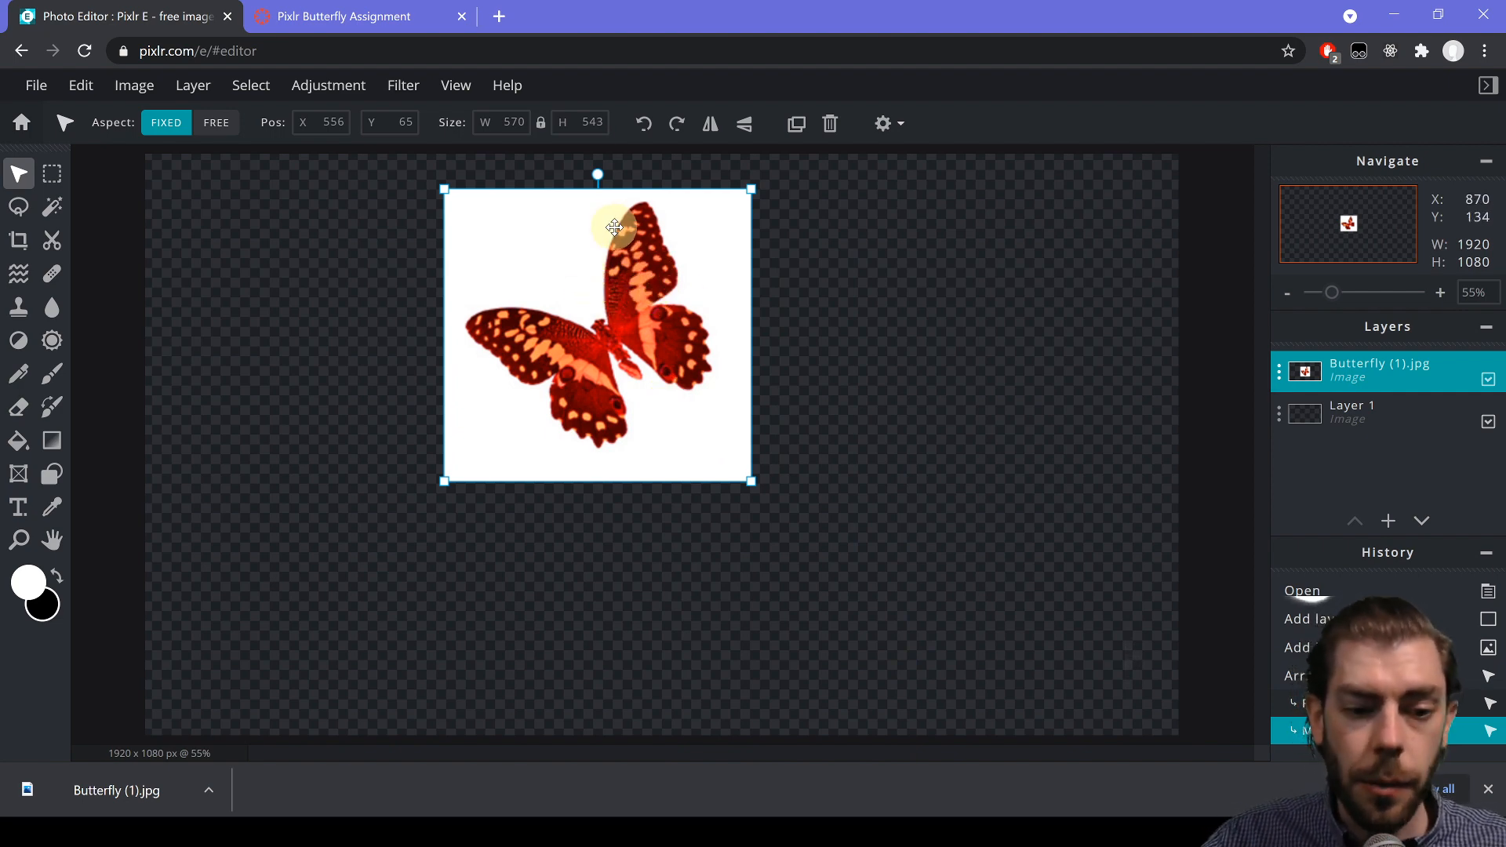
- Wand-select the butterfly's white background, delete it and deselect
click(51, 211)
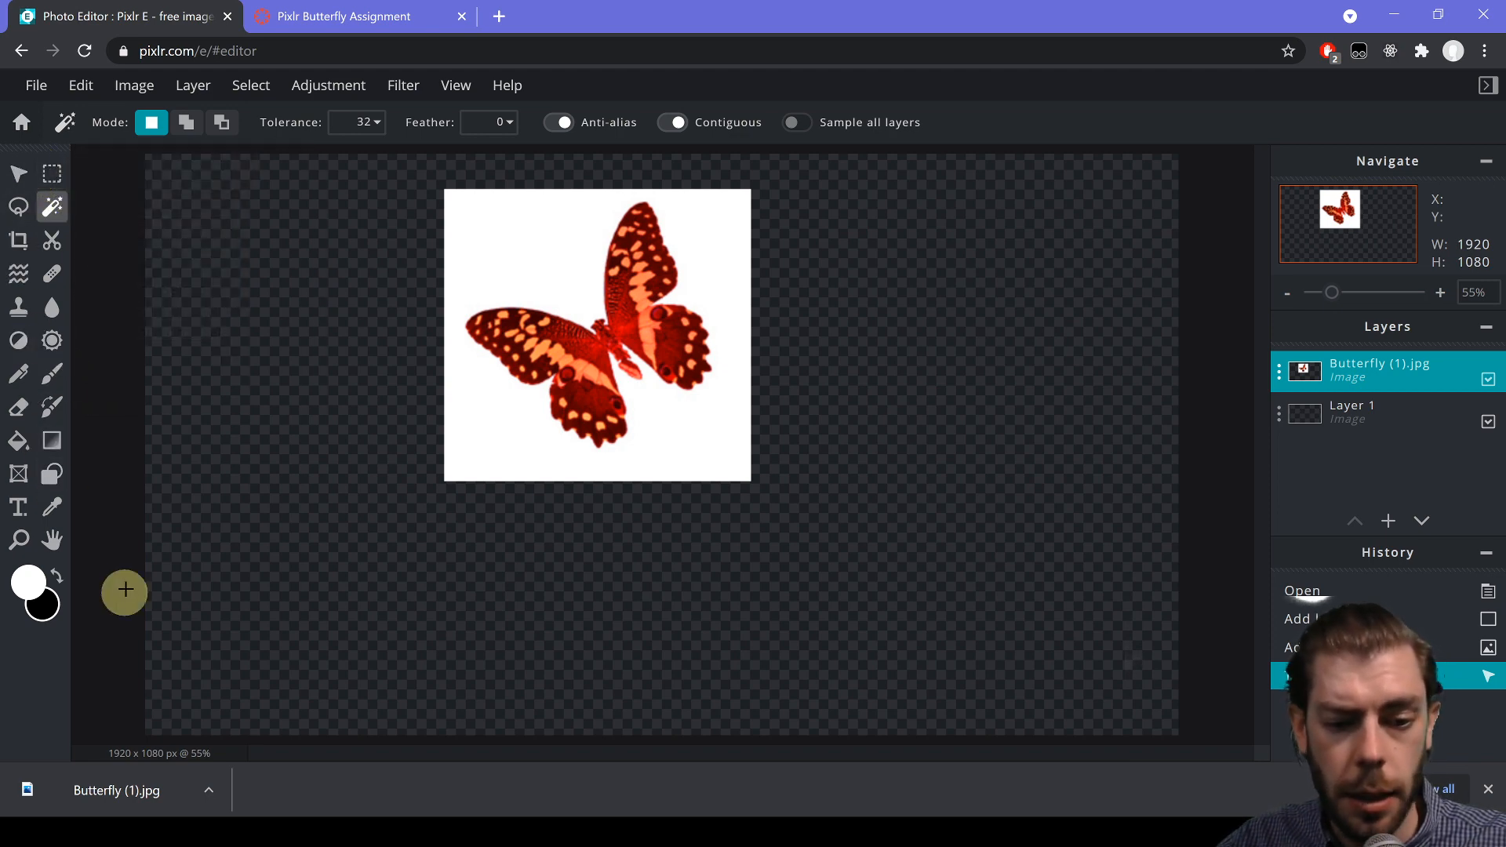
click(530, 235)
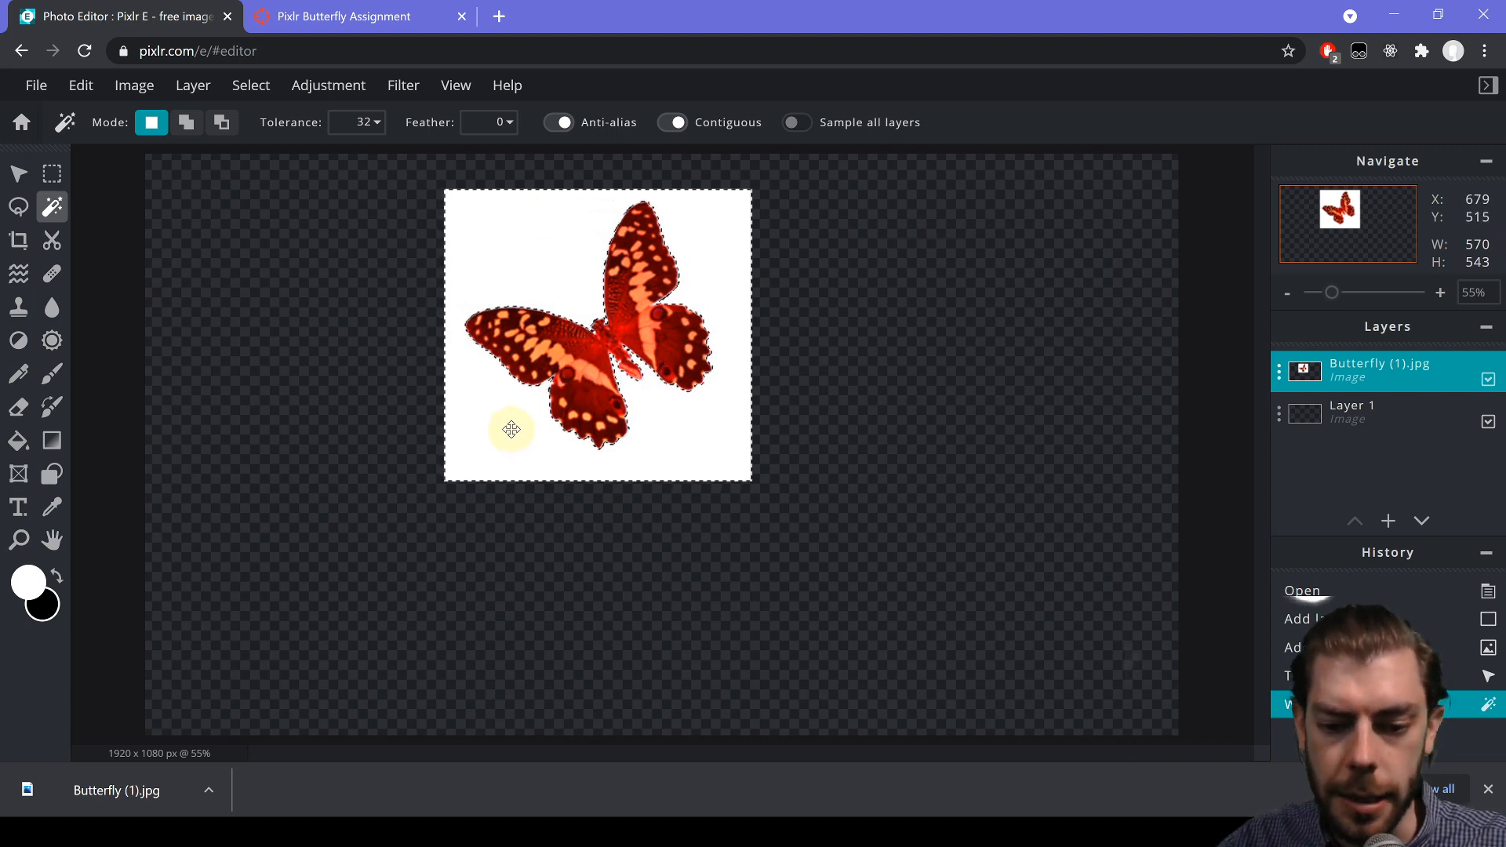
key(Delete)
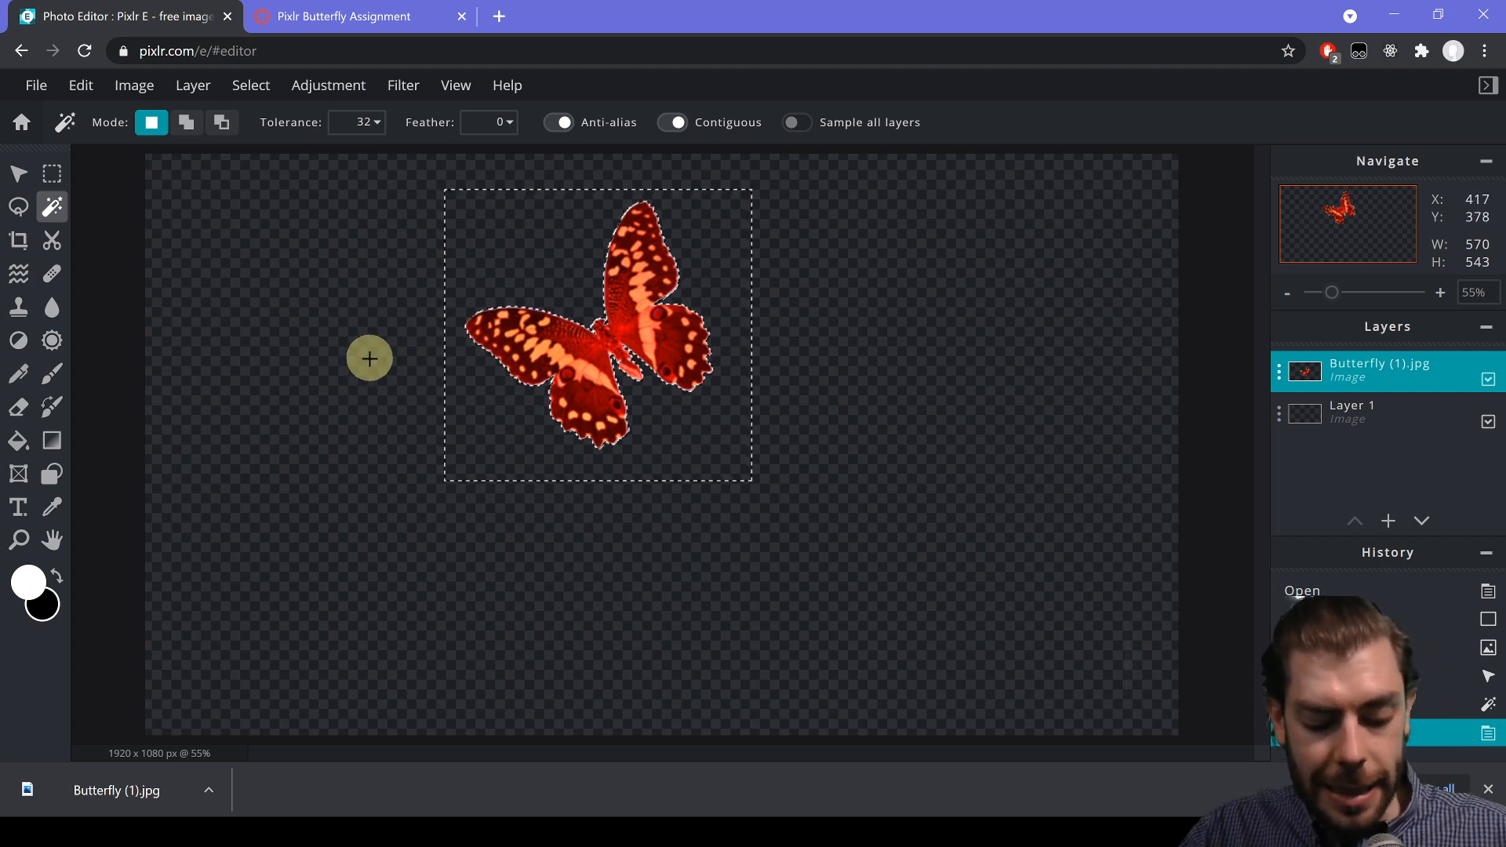
key(alt)
key(ctrl+d)
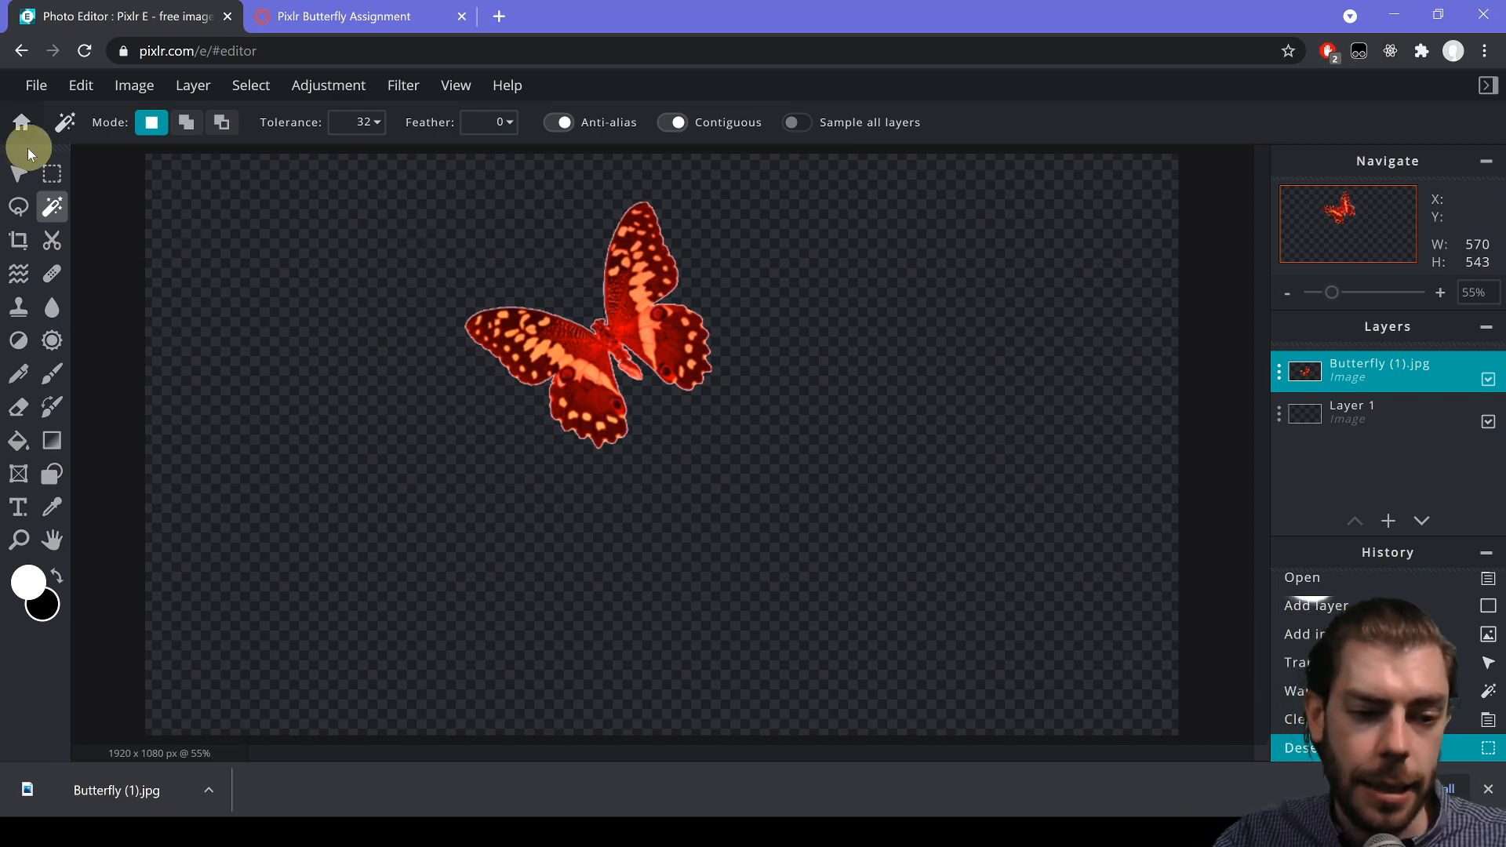
click(22, 180)
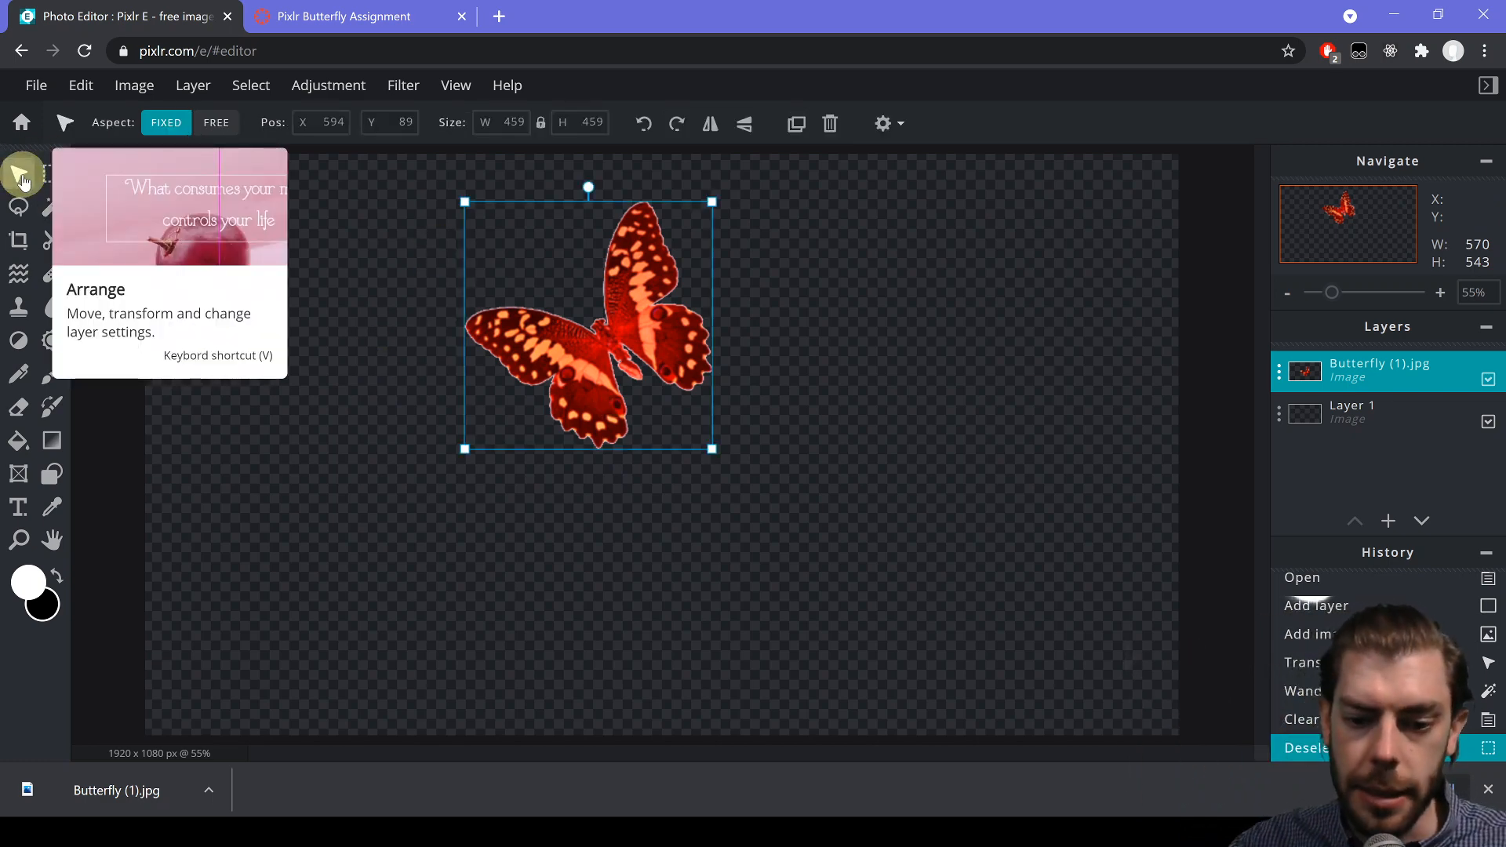
- Colorize the butterfly bright green via Hue & saturation and move it to the upper middle
drag(591, 380, 386, 352)
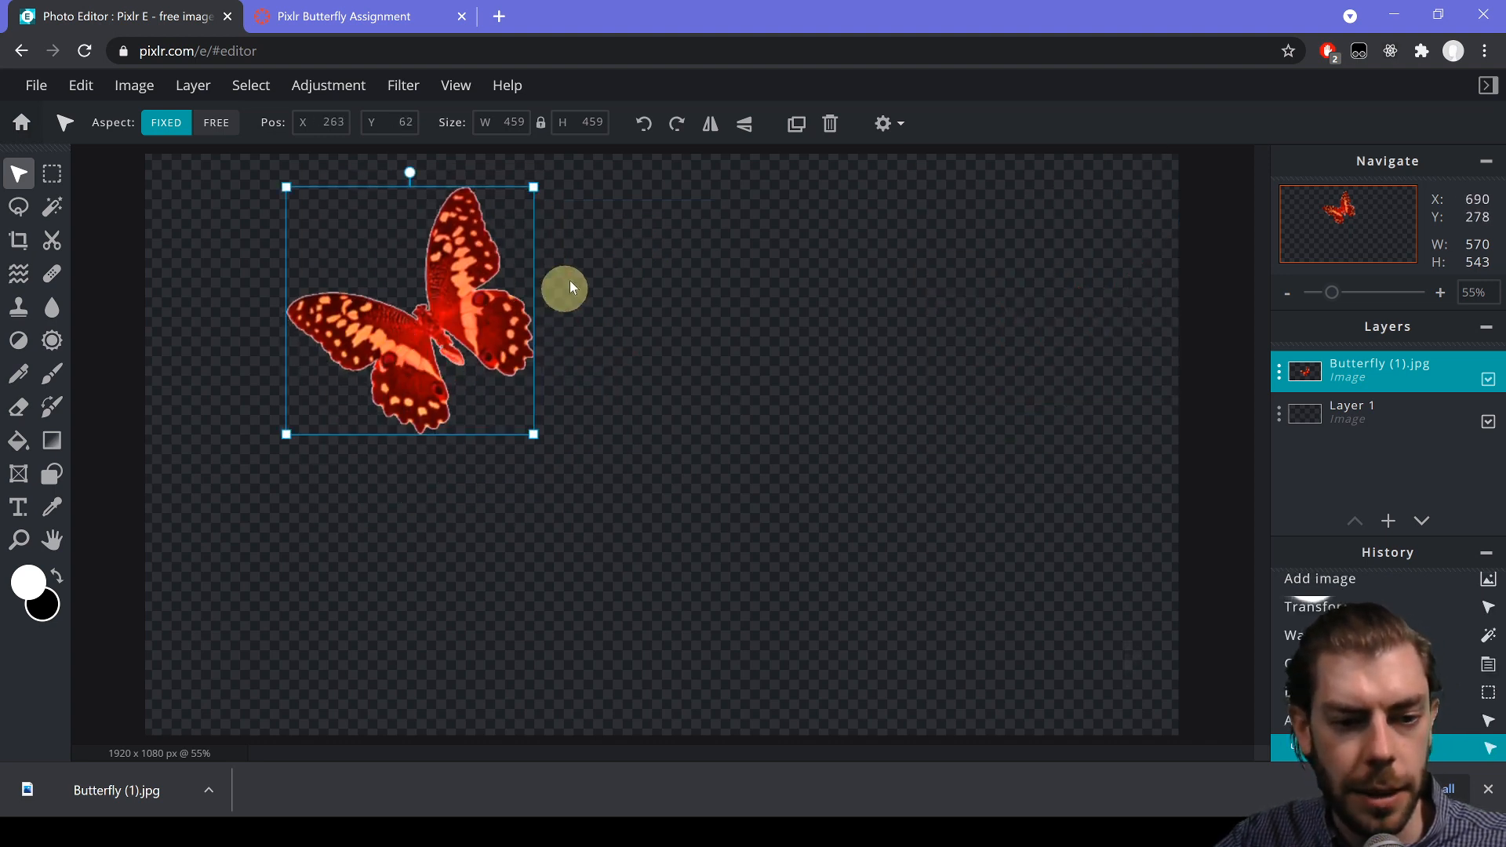
click(323, 89)
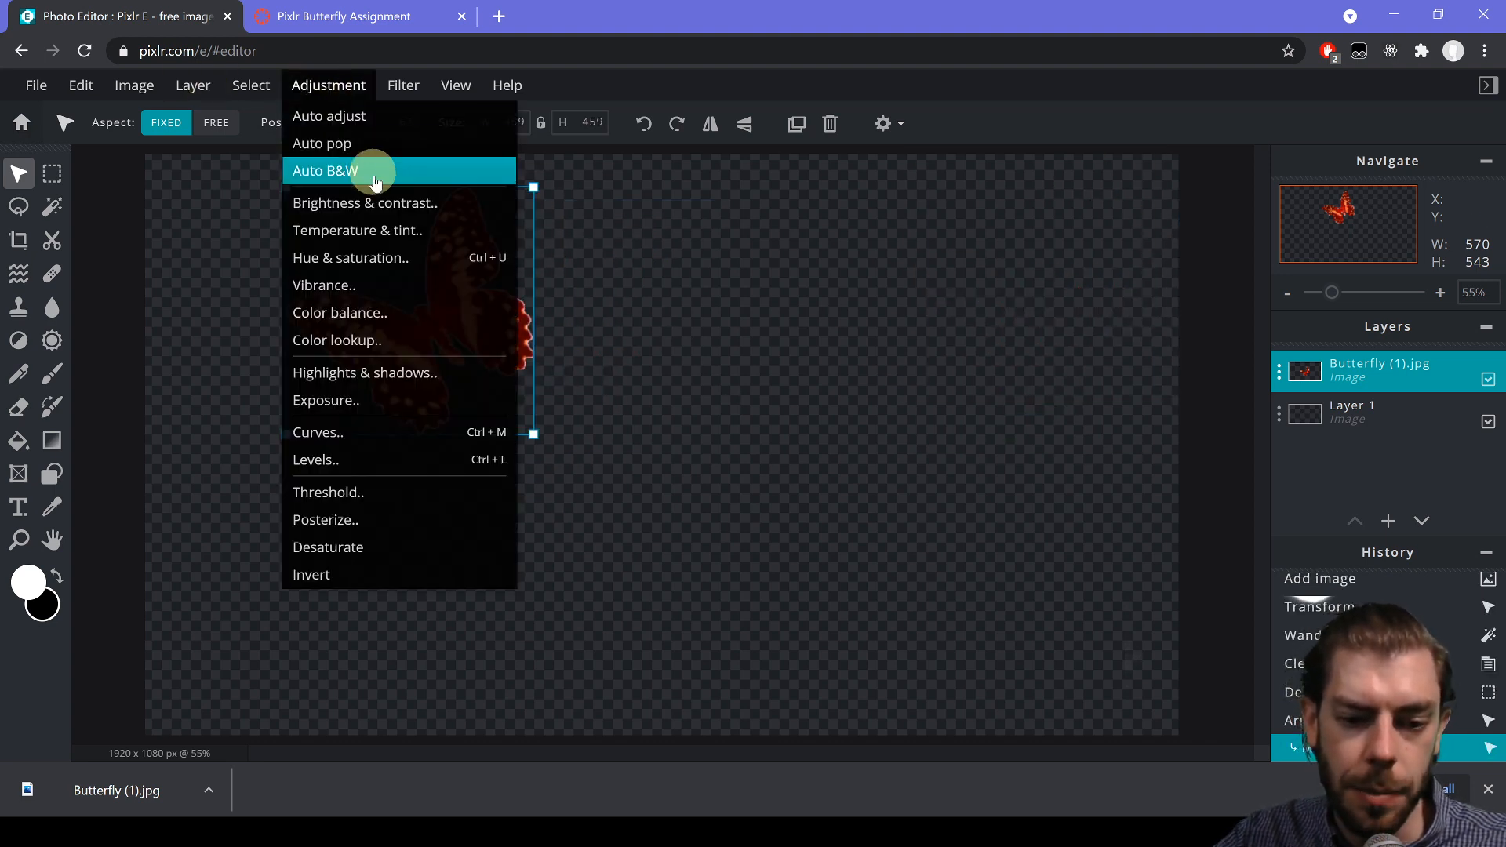
click(390, 266)
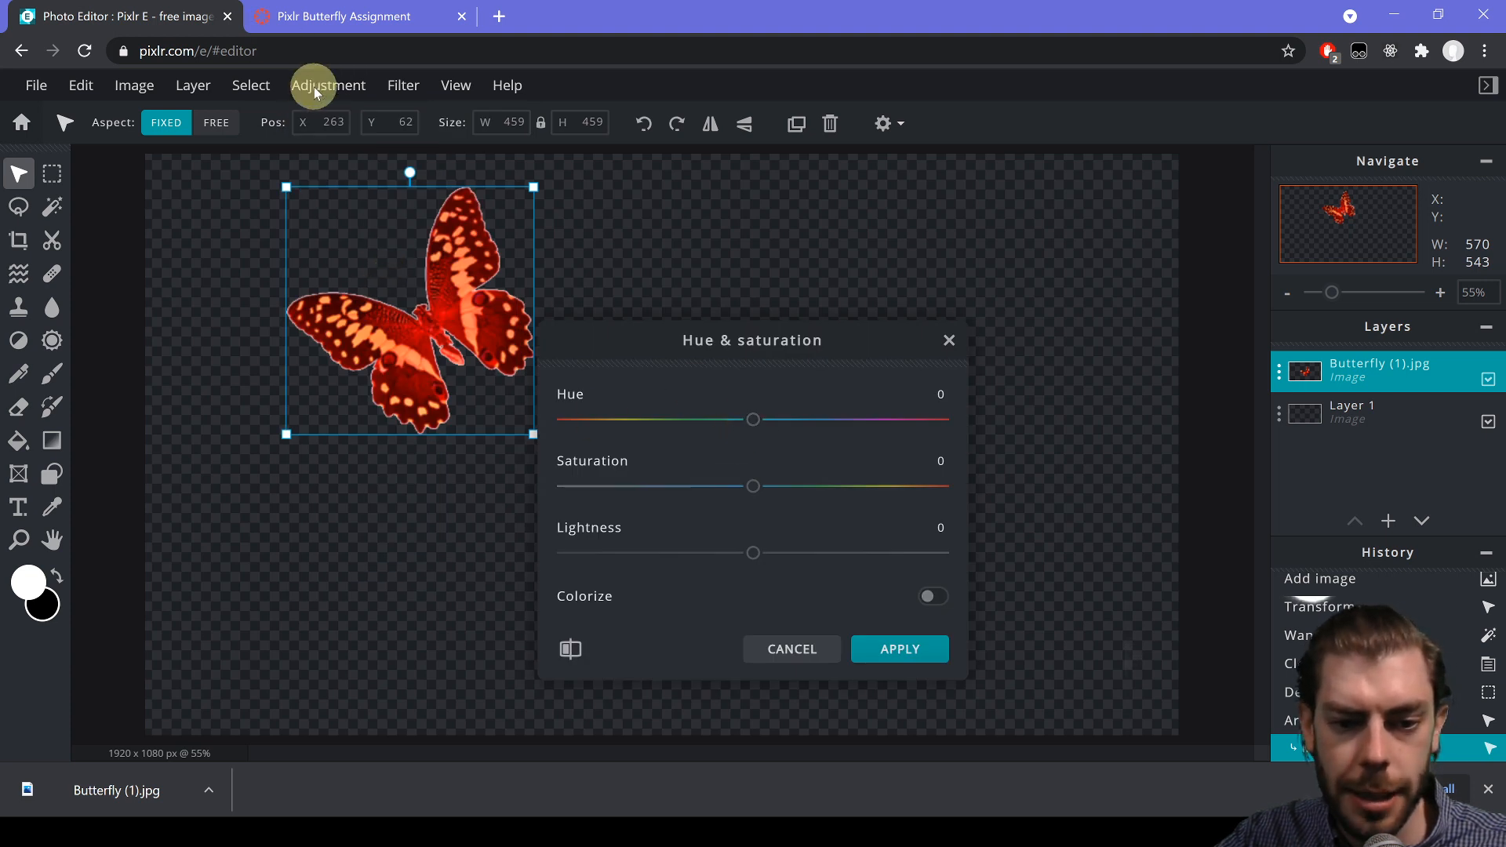
drag(750, 424, 660, 430)
click(931, 600)
click(745, 490)
drag(749, 490, 868, 487)
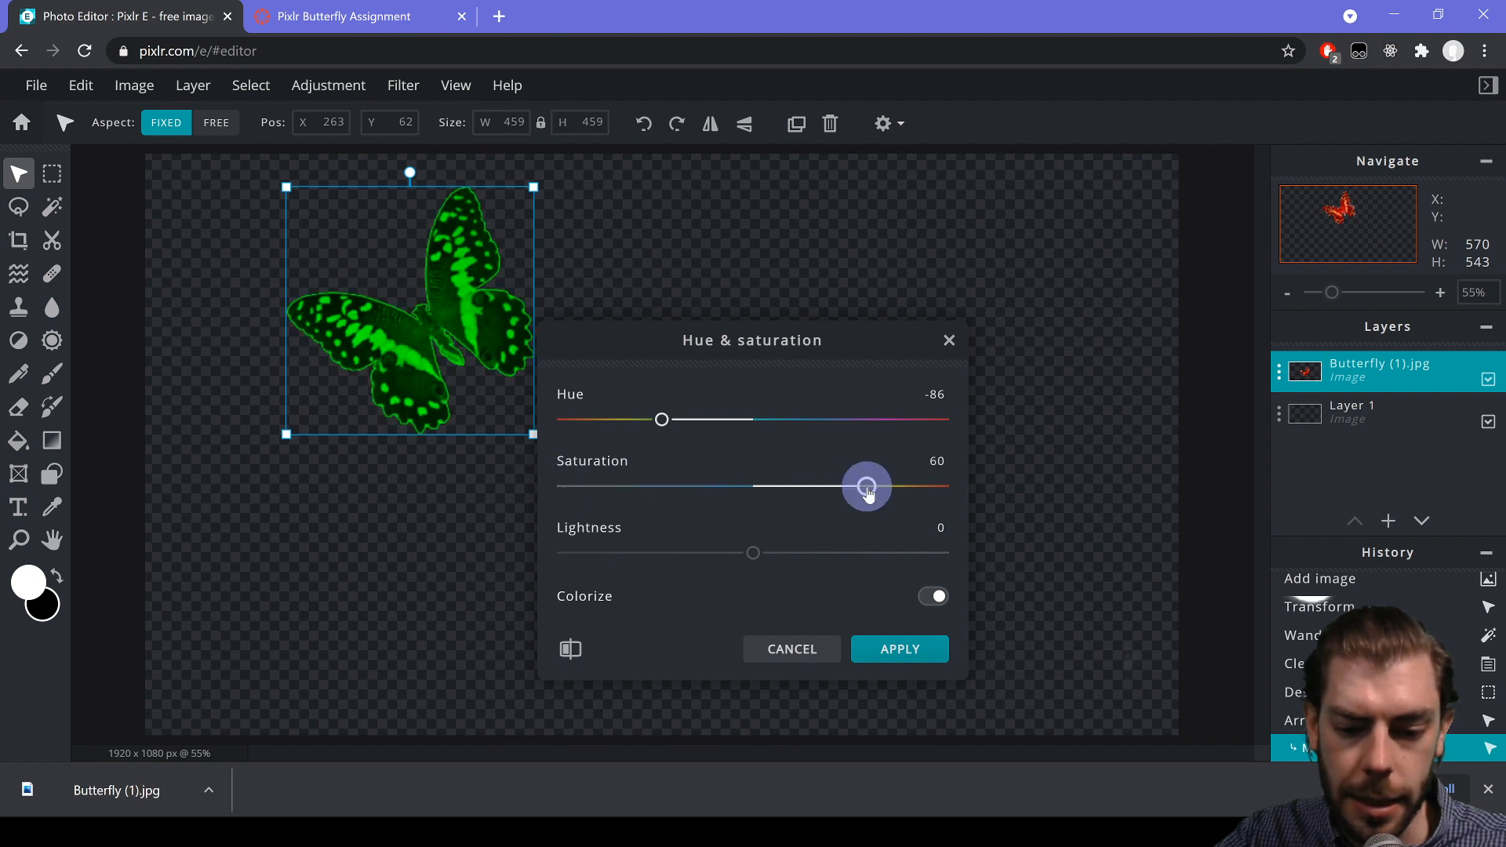
drag(853, 554, 765, 553)
click(890, 653)
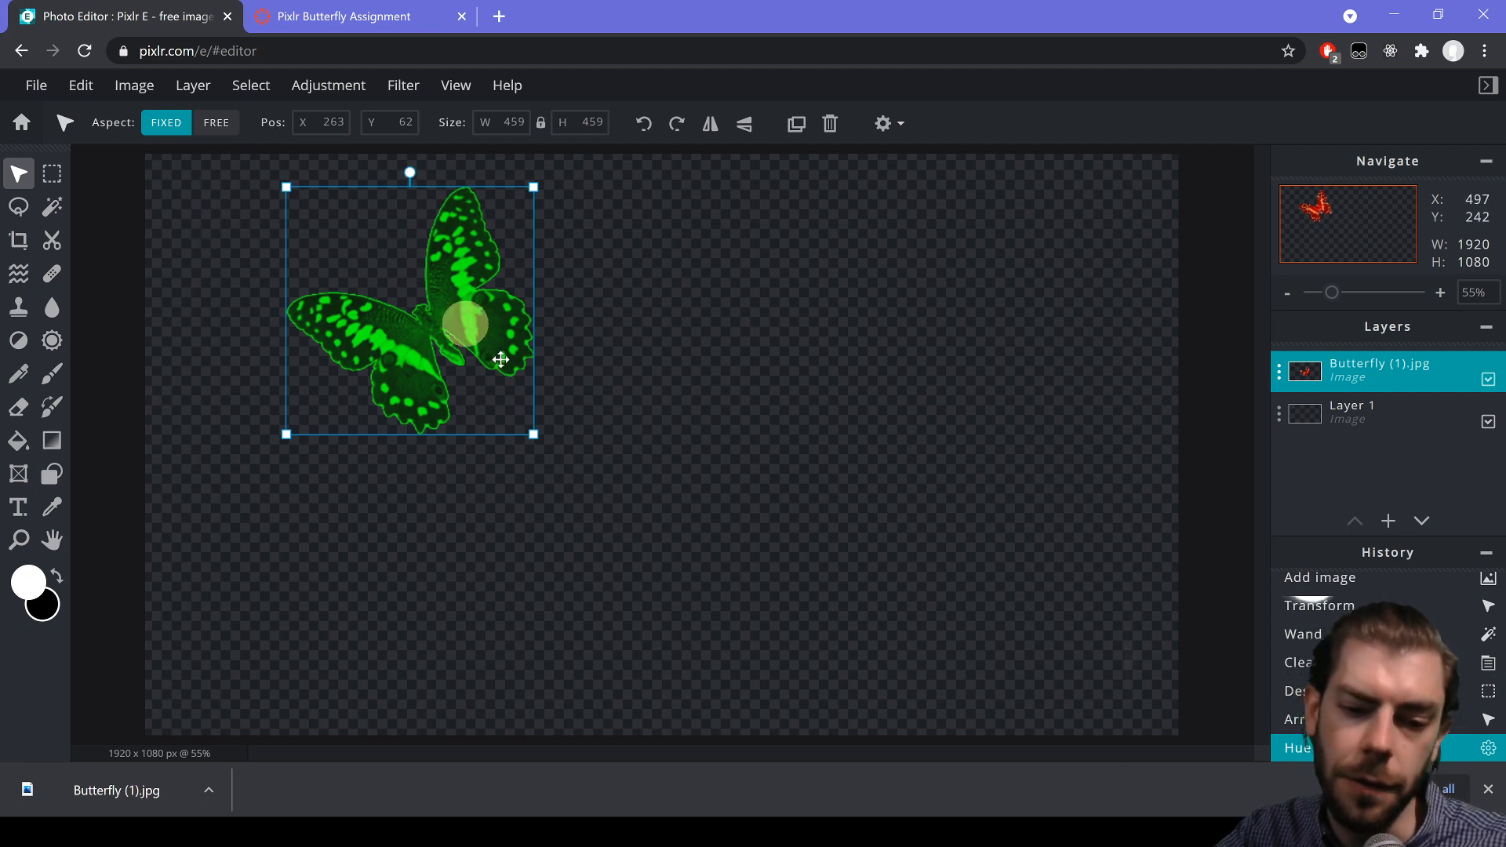
drag(470, 320, 595, 340)
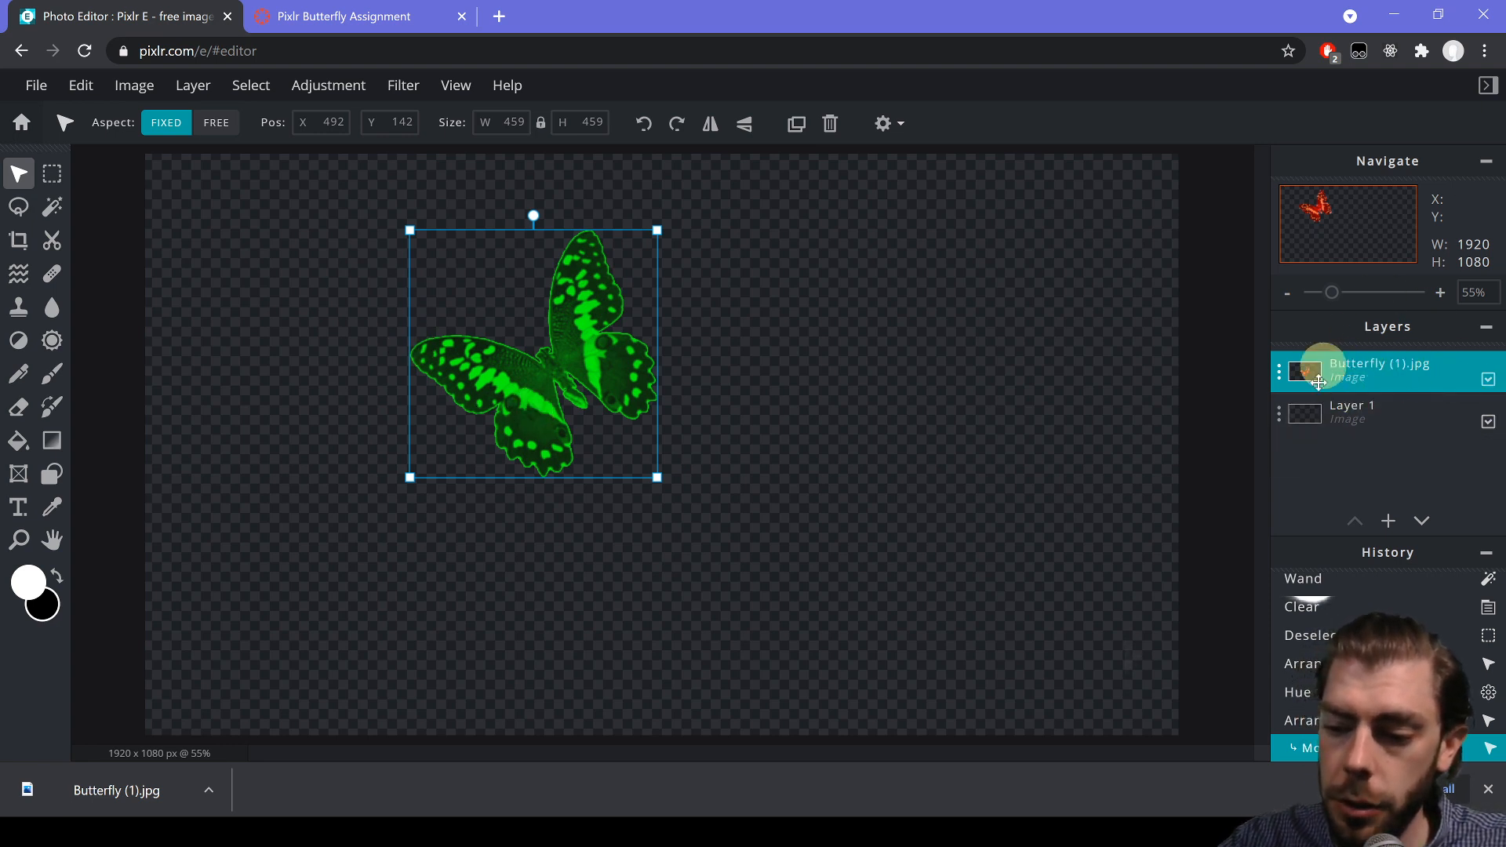
click(1363, 373)
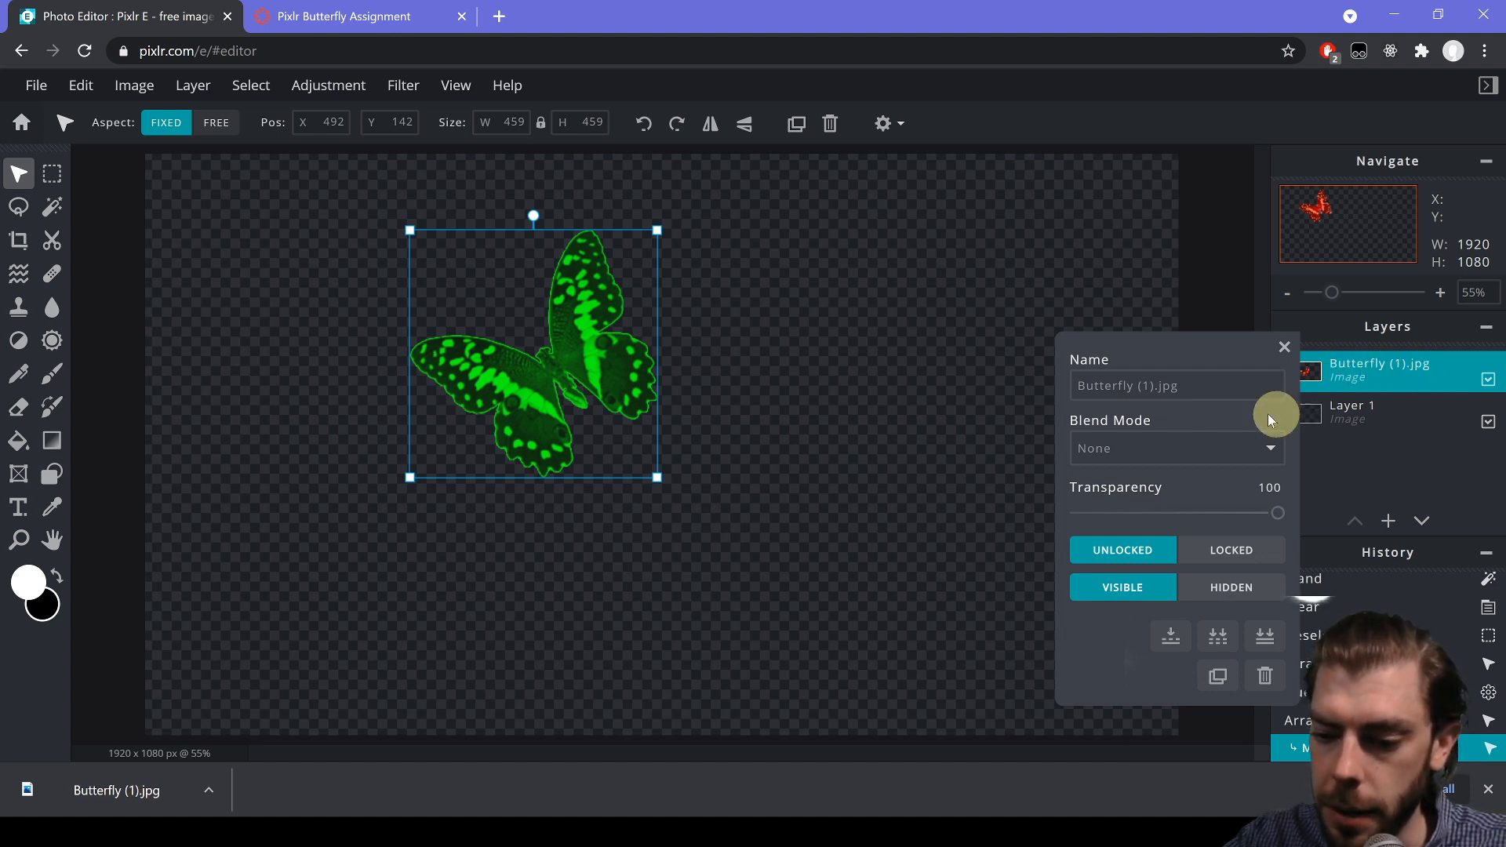
- Duplicate the butterfly layer and move the copy beside the original on the right
click(1218, 676)
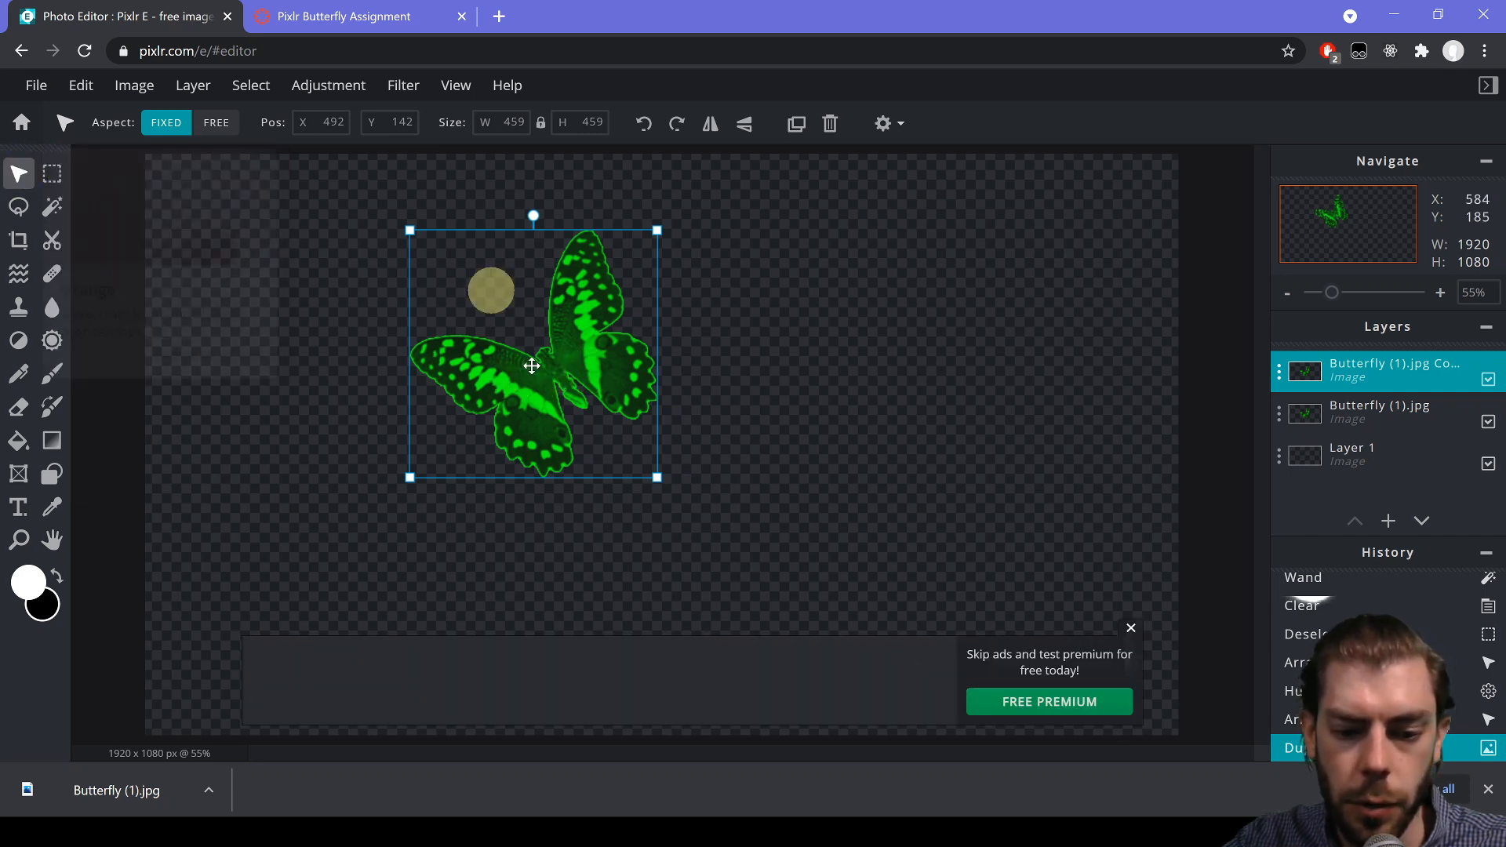
drag(520, 370, 945, 310)
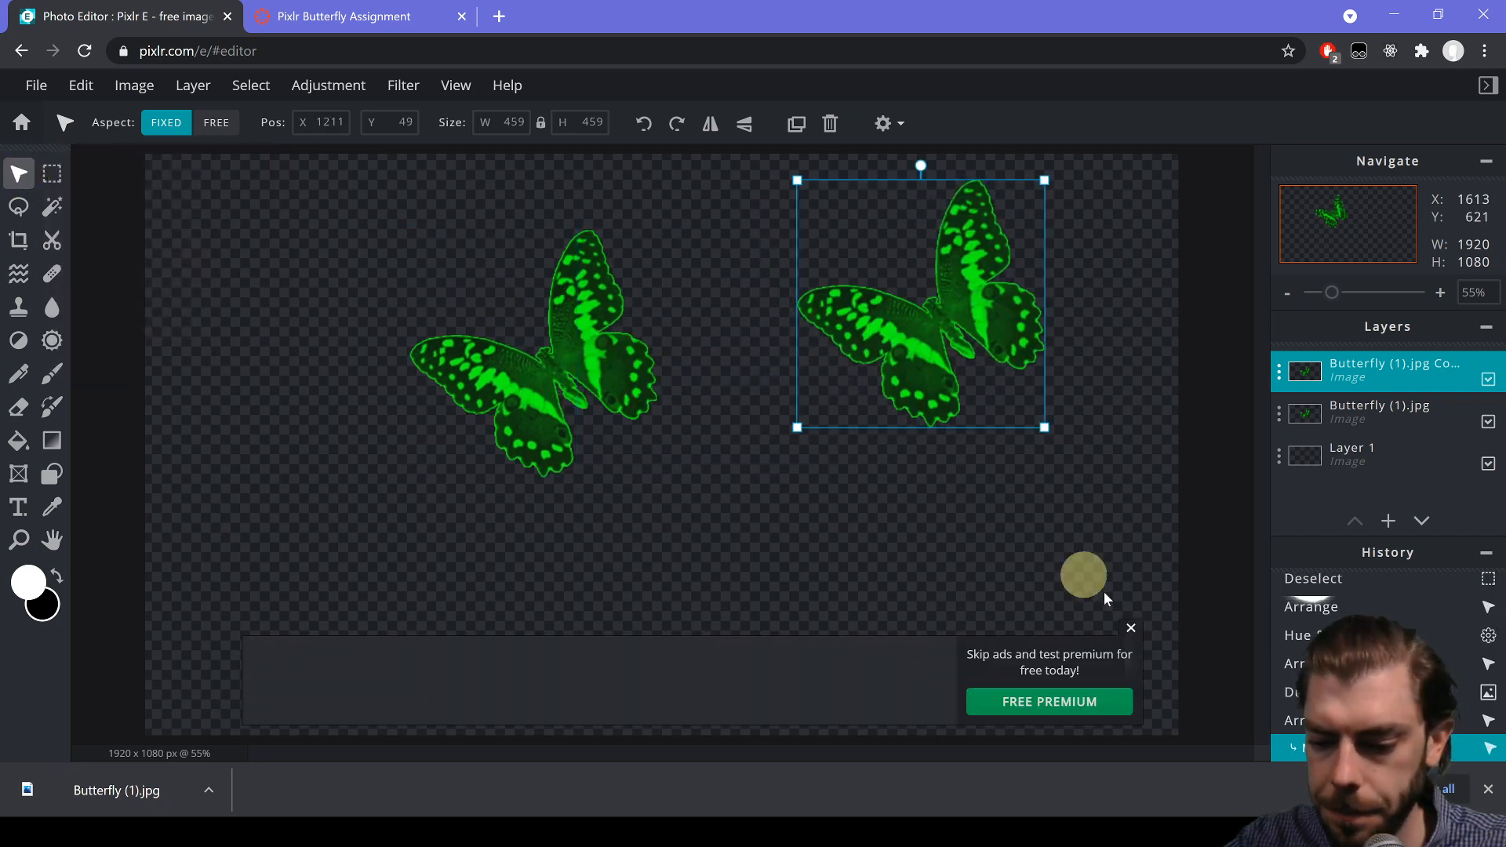
click(1130, 627)
drag(891, 374, 827, 493)
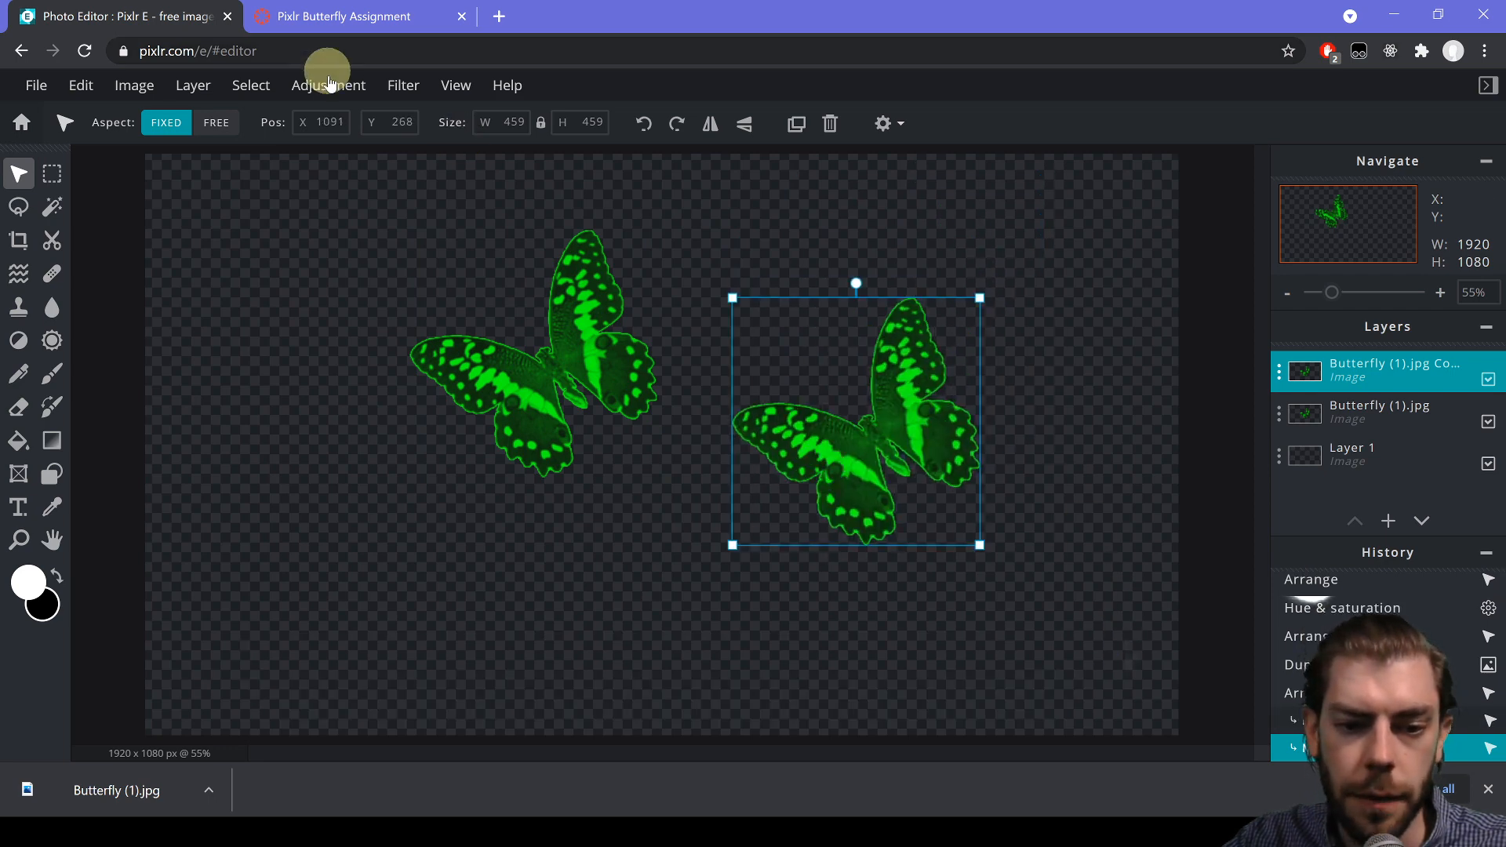
- Recolour the copy pink with hue -136 and saturation 36
click(328, 84)
click(381, 257)
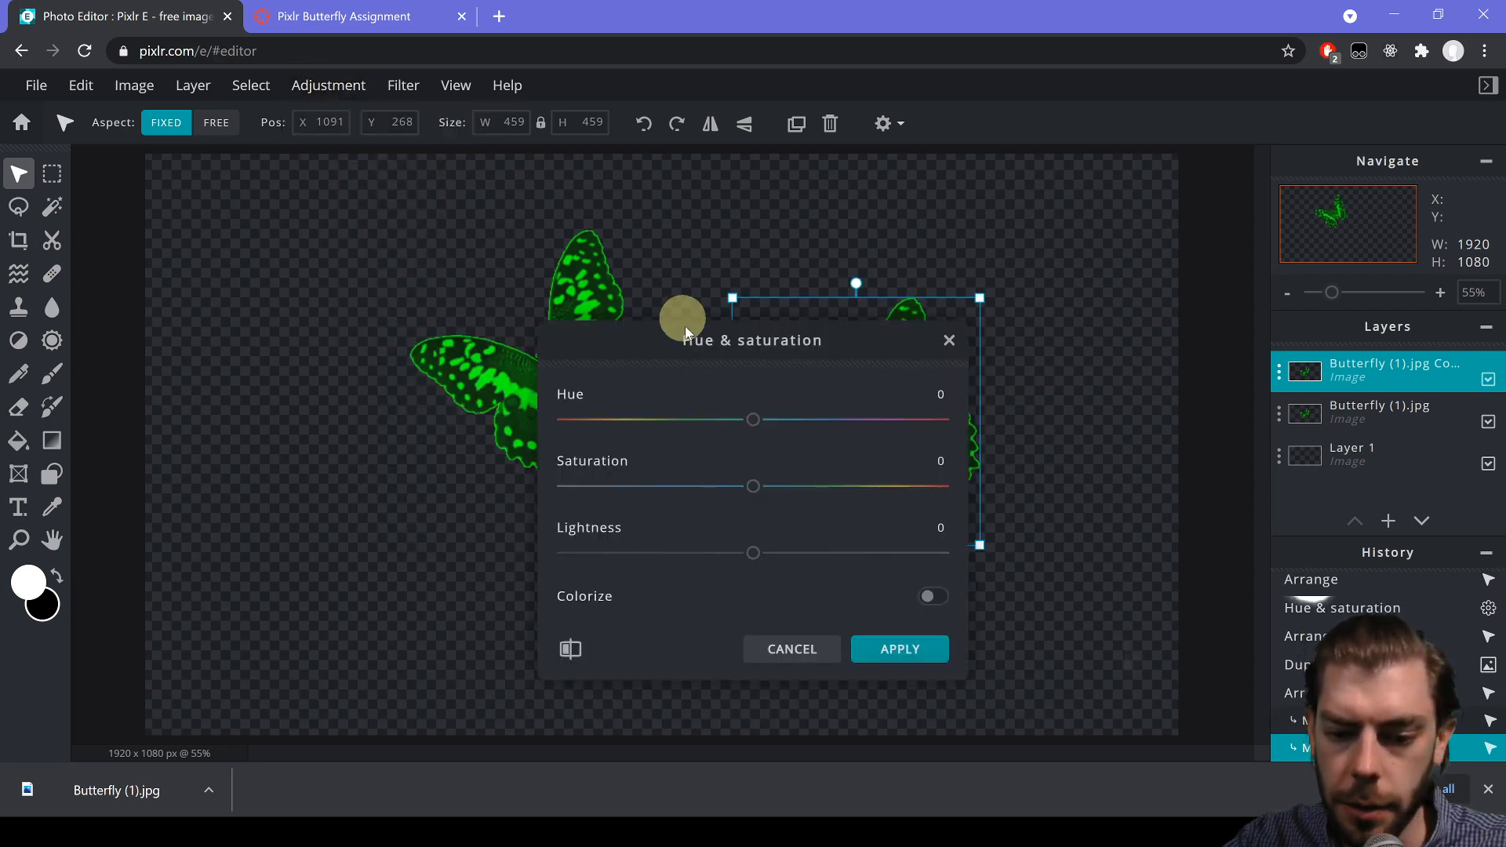
drag(761, 414, 608, 416)
drag(737, 480, 876, 347)
click(894, 645)
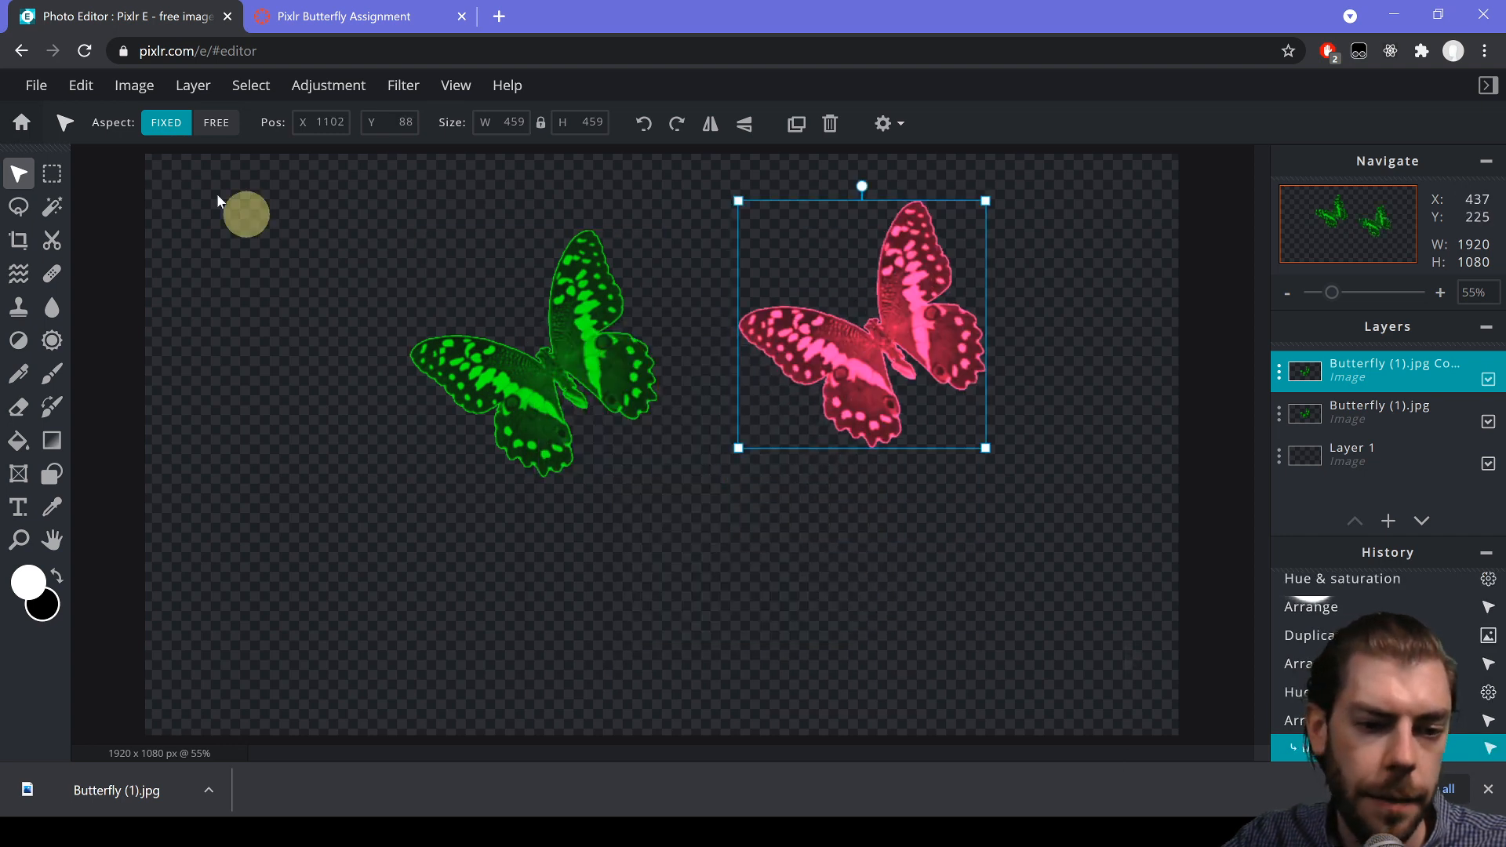
click(86, 93)
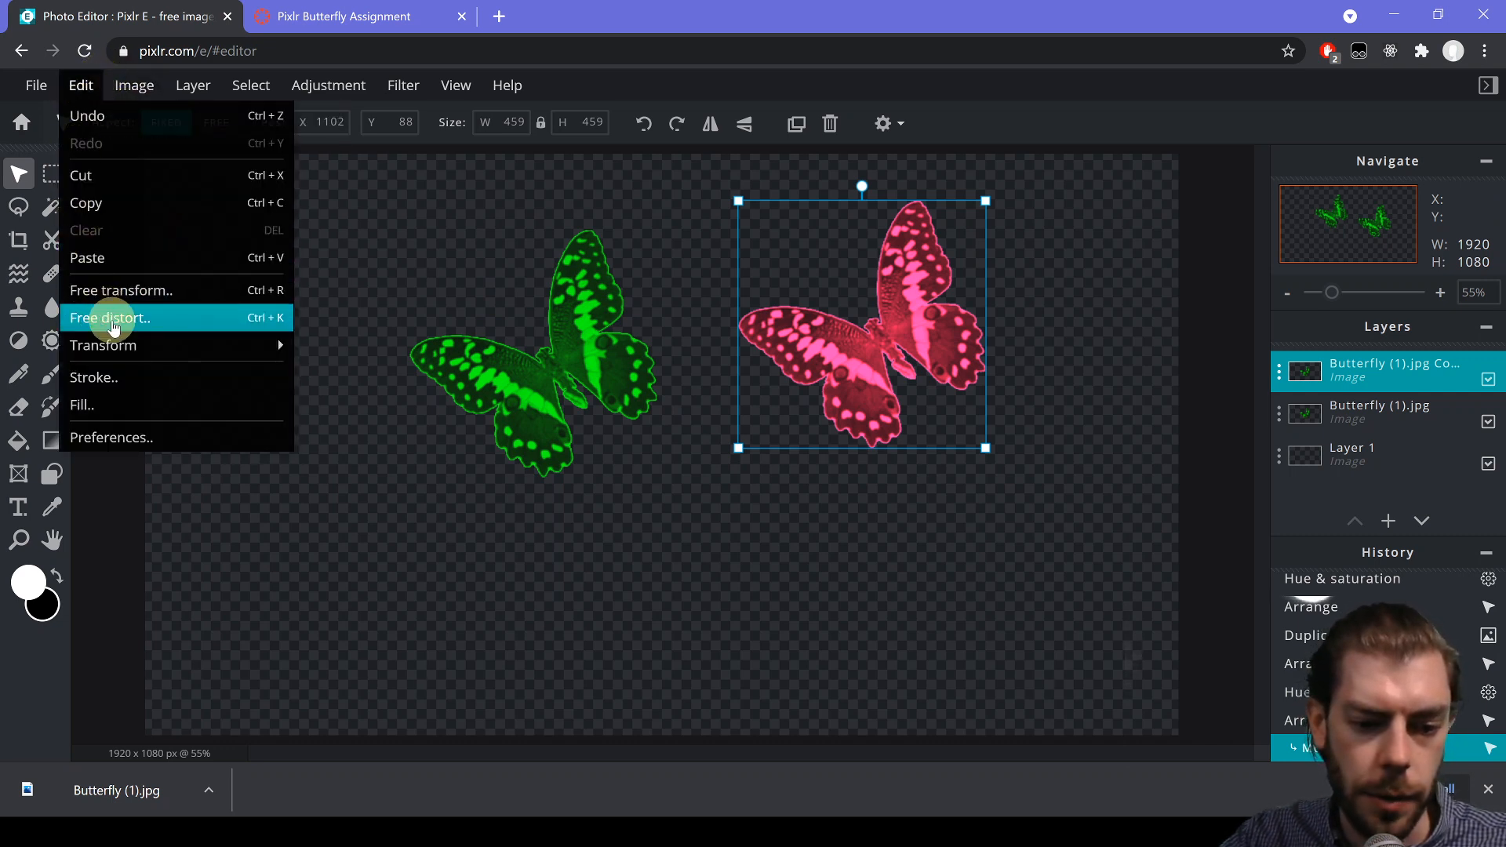
- Free-distort the pink butterfly by pulling its corners outward to 925 x 641 px
click(252, 315)
drag(739, 204, 614, 231)
drag(737, 453, 841, 559)
drag(987, 444, 1112, 407)
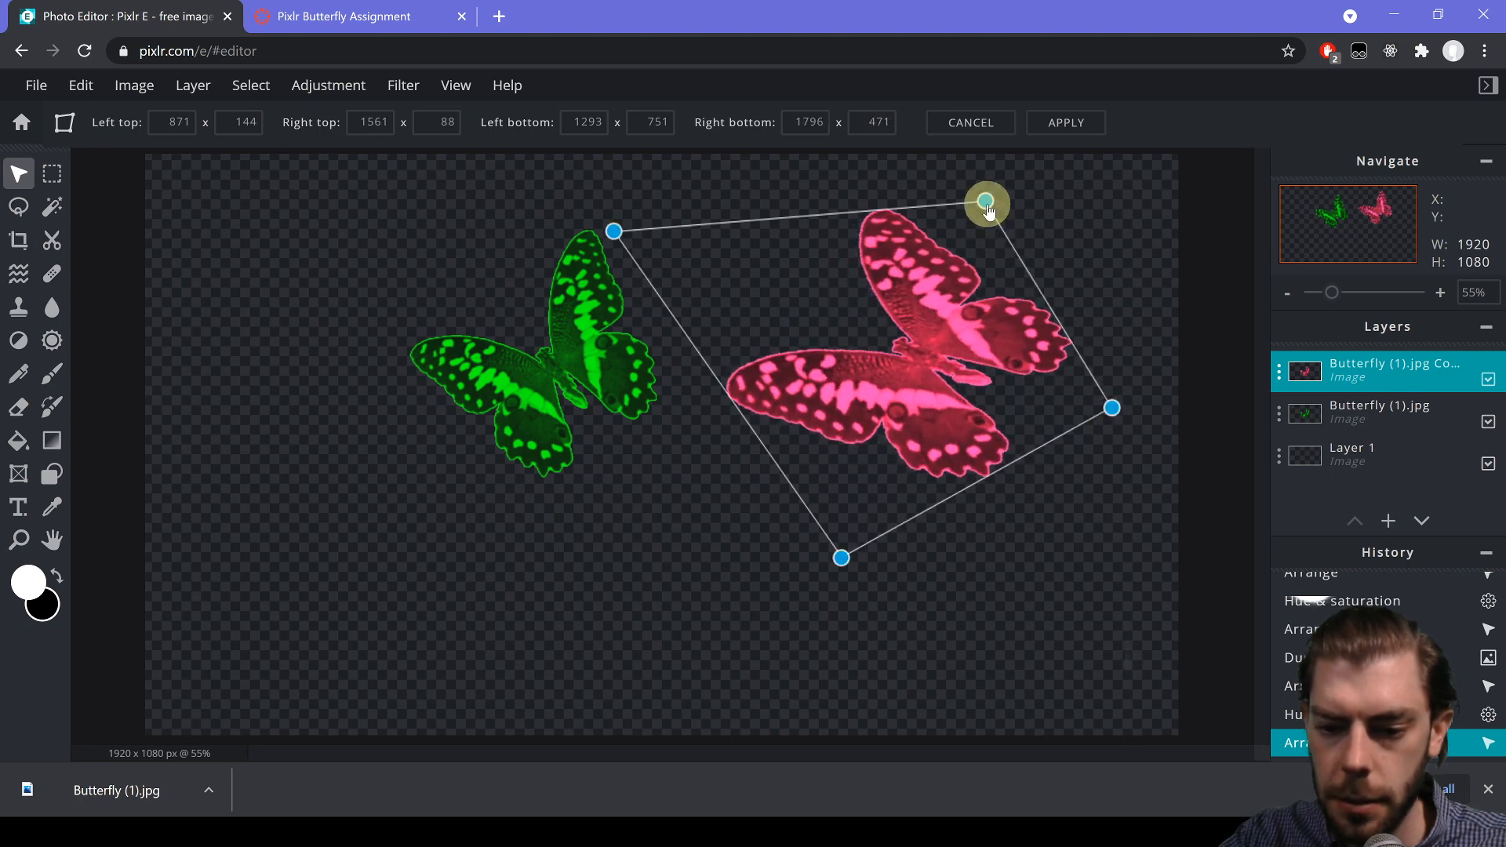
drag(987, 206, 984, 217)
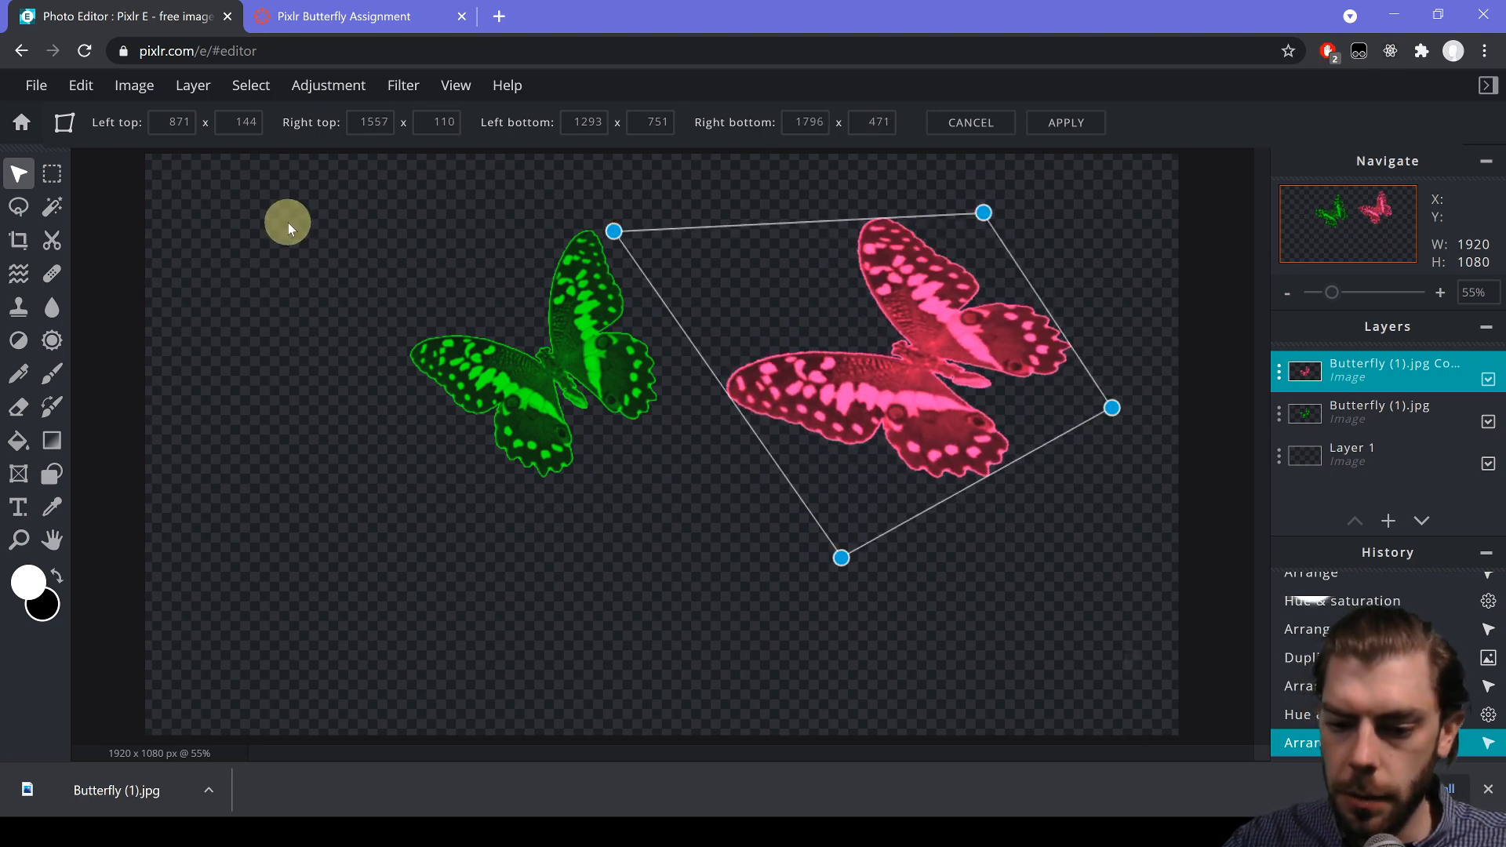
click(288, 276)
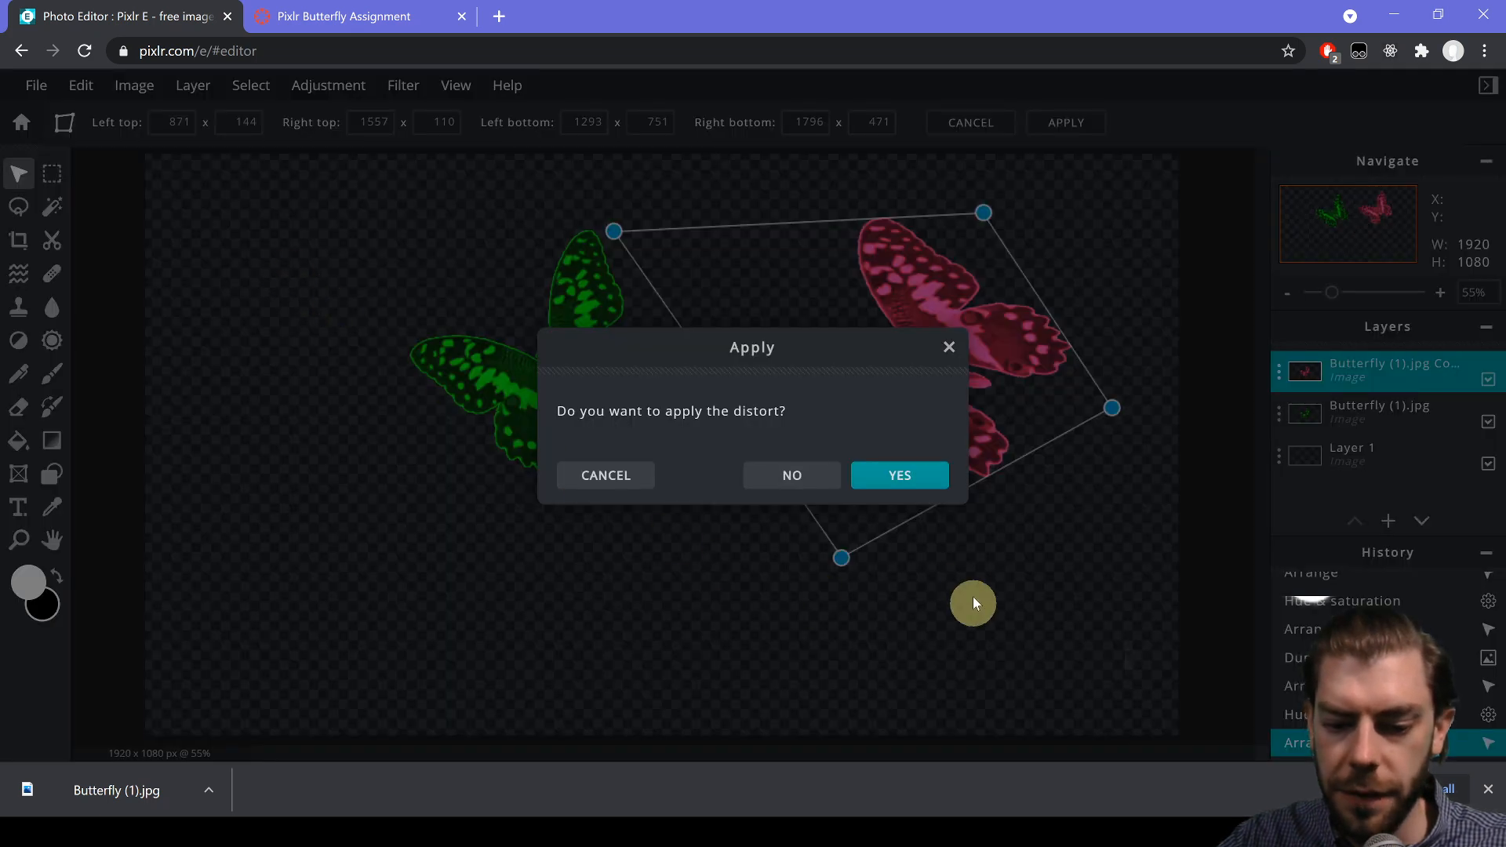
click(910, 477)
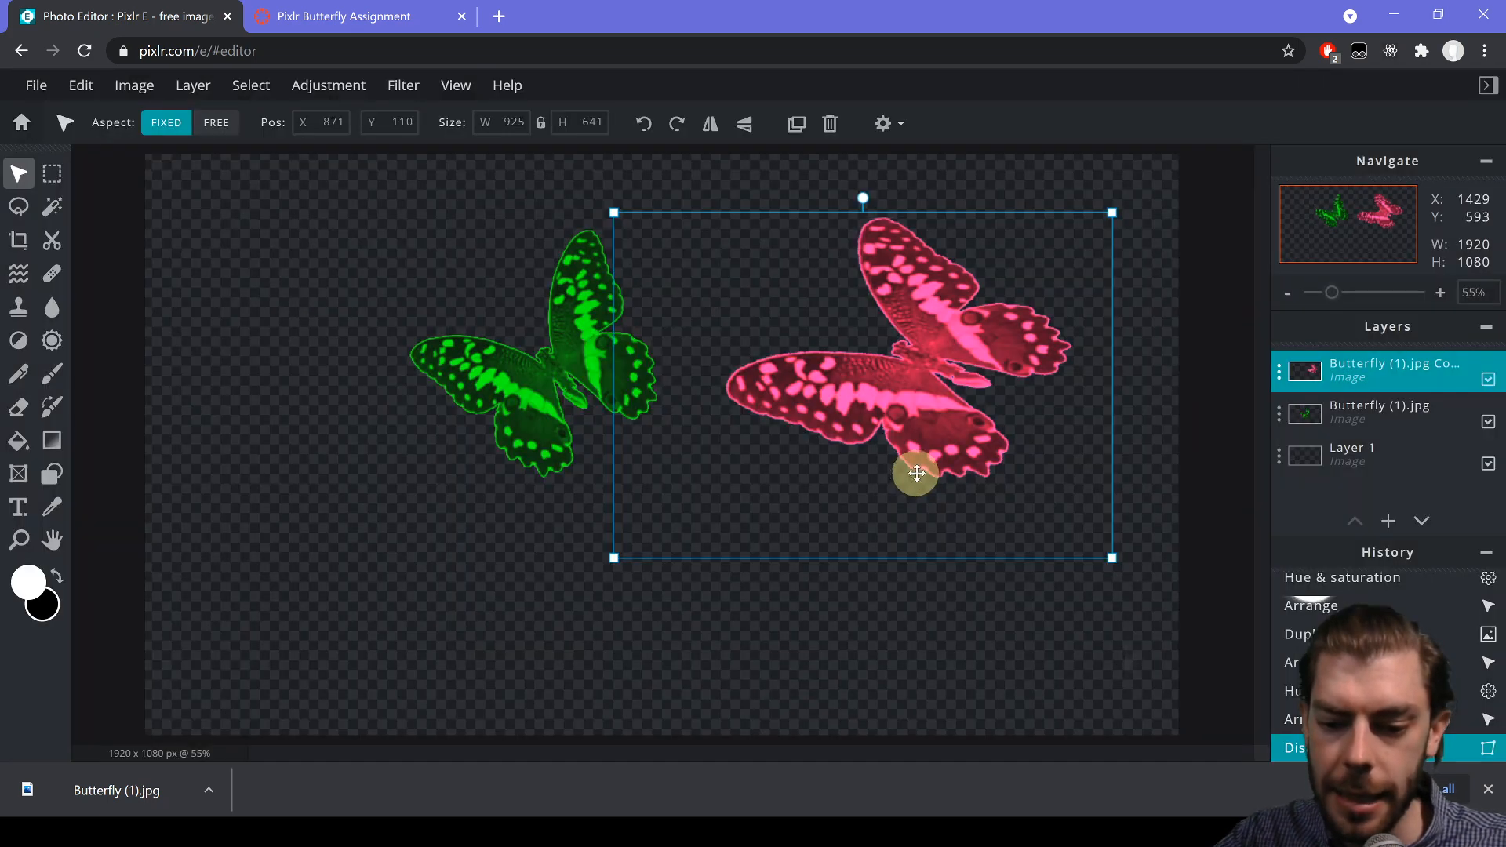
- Blur the pink butterfly's upper wing edge
click(49, 308)
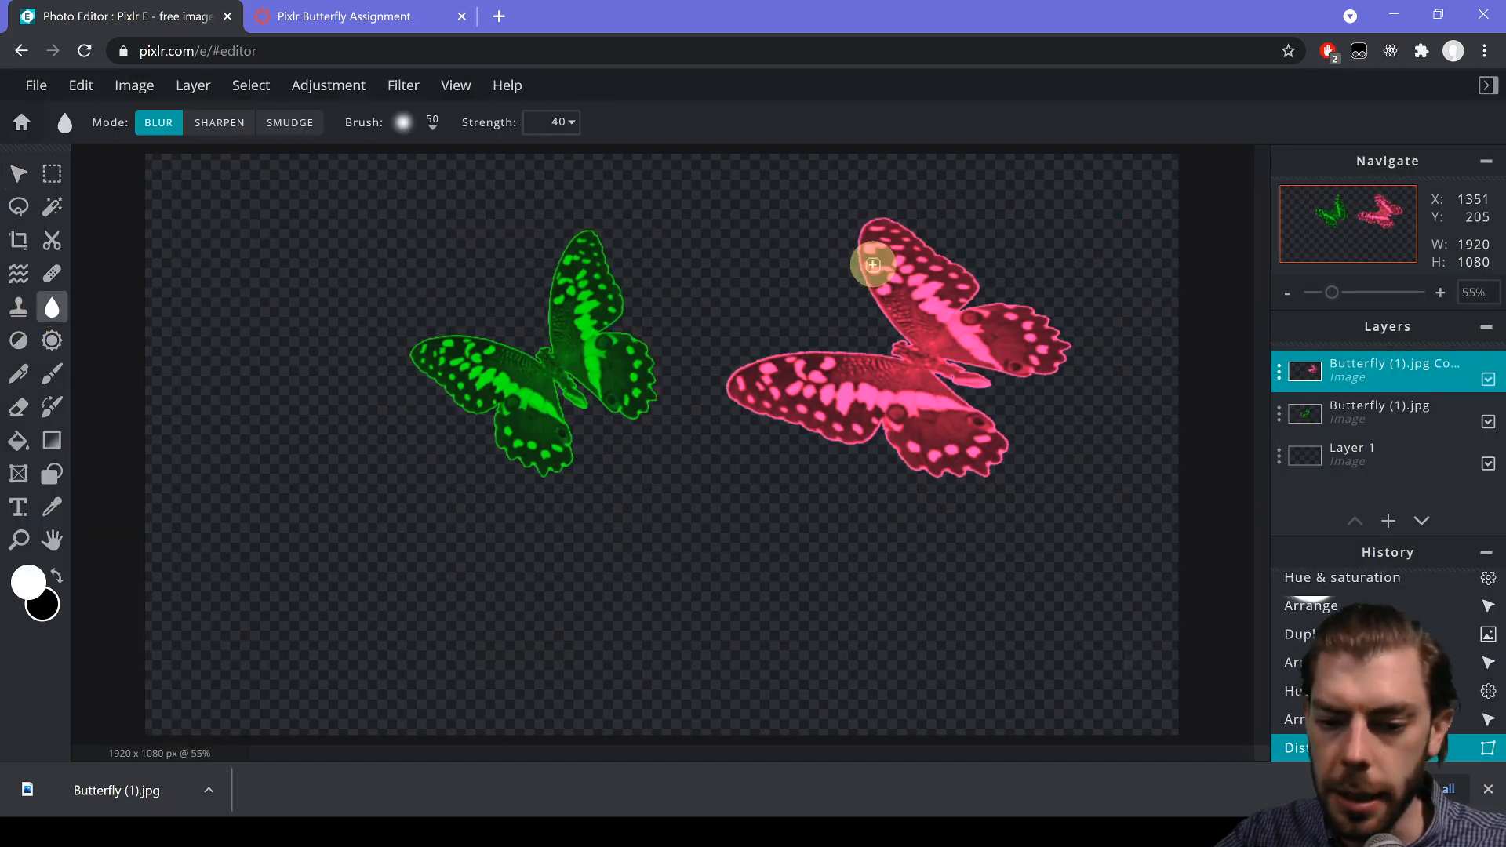
click(861, 265)
click(877, 254)
drag(880, 251, 902, 222)
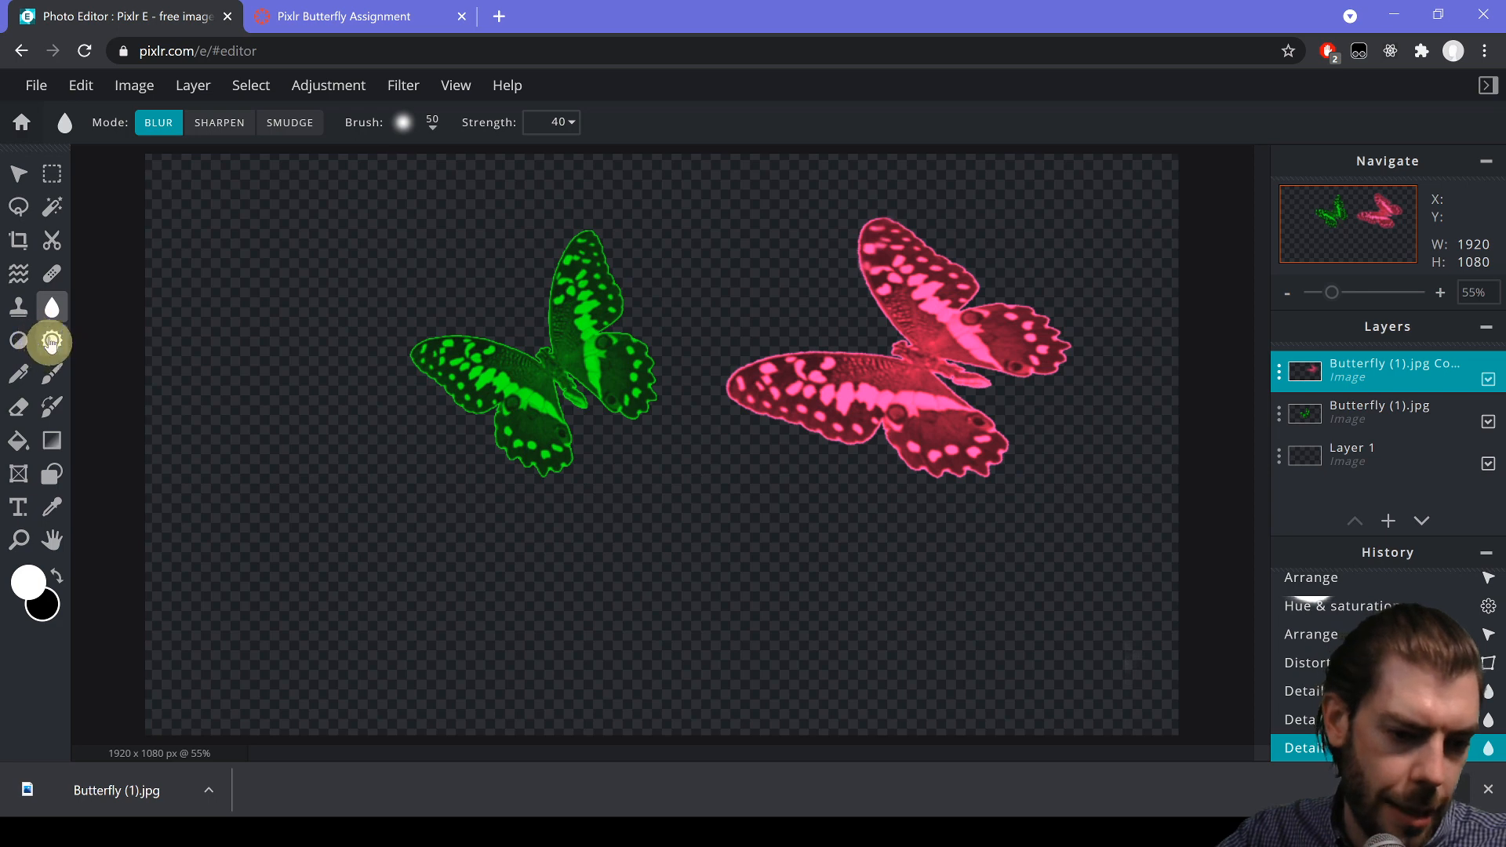
- Liquify the pink butterfly's wing, antennae and left wing top edge
click(19, 274)
mouse_move(951, 252)
mouse_down()
mouse_move(916, 254)
mouse_move(937, 228)
mouse_move(950, 240)
mouse_move(930, 248)
mouse_move(942, 241)
mouse_move(893, 234)
mouse_move(904, 223)
mouse_move(979, 288)
mouse_up()
mouse_move(904, 338)
mouse_down()
mouse_move(884, 334)
mouse_move(892, 355)
mouse_move(877, 352)
mouse_up()
drag(849, 350, 841, 348)
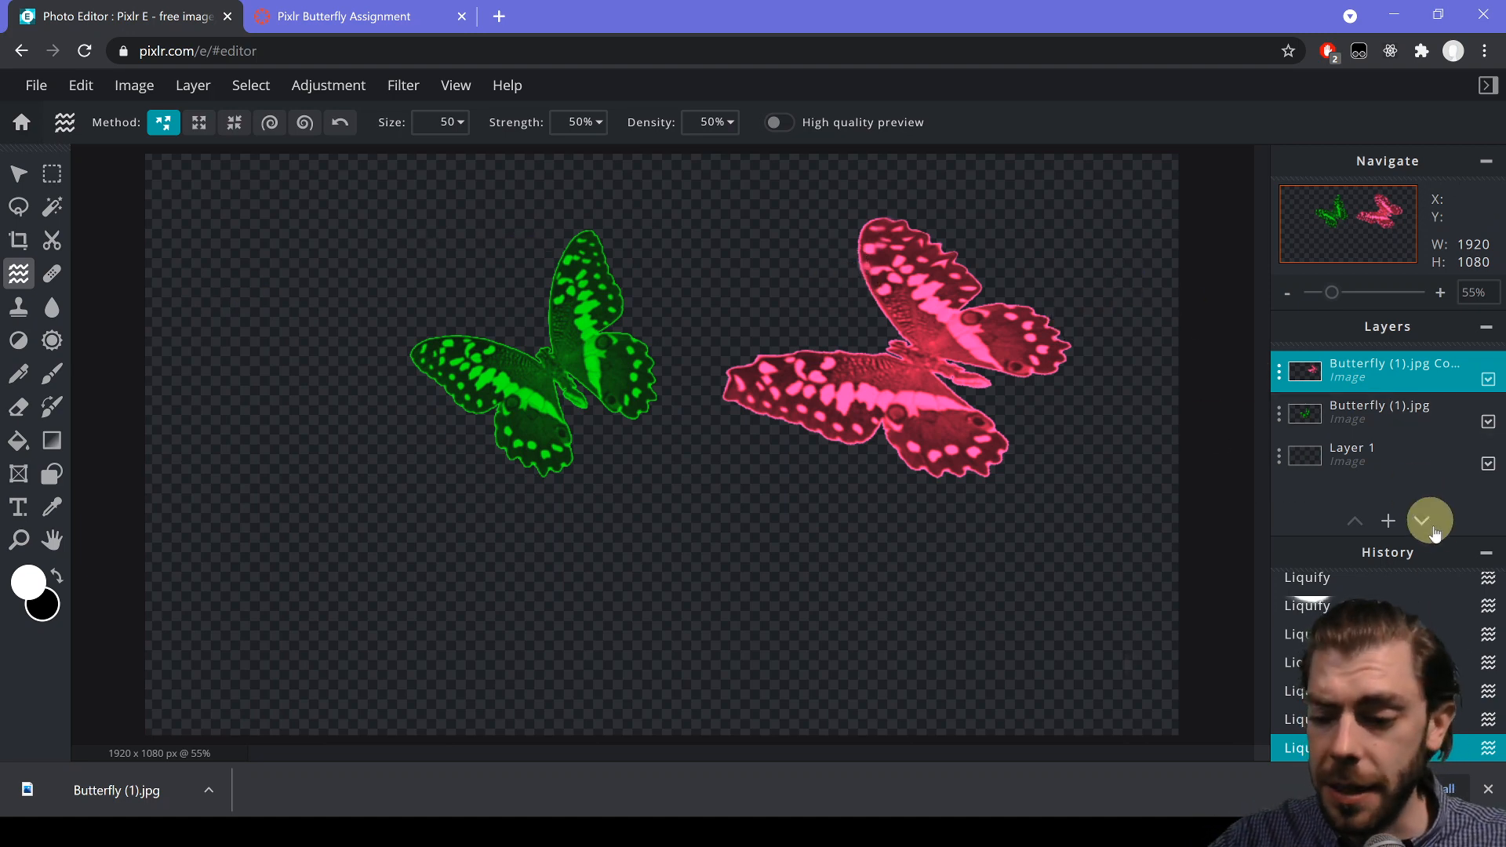
click(1389, 520)
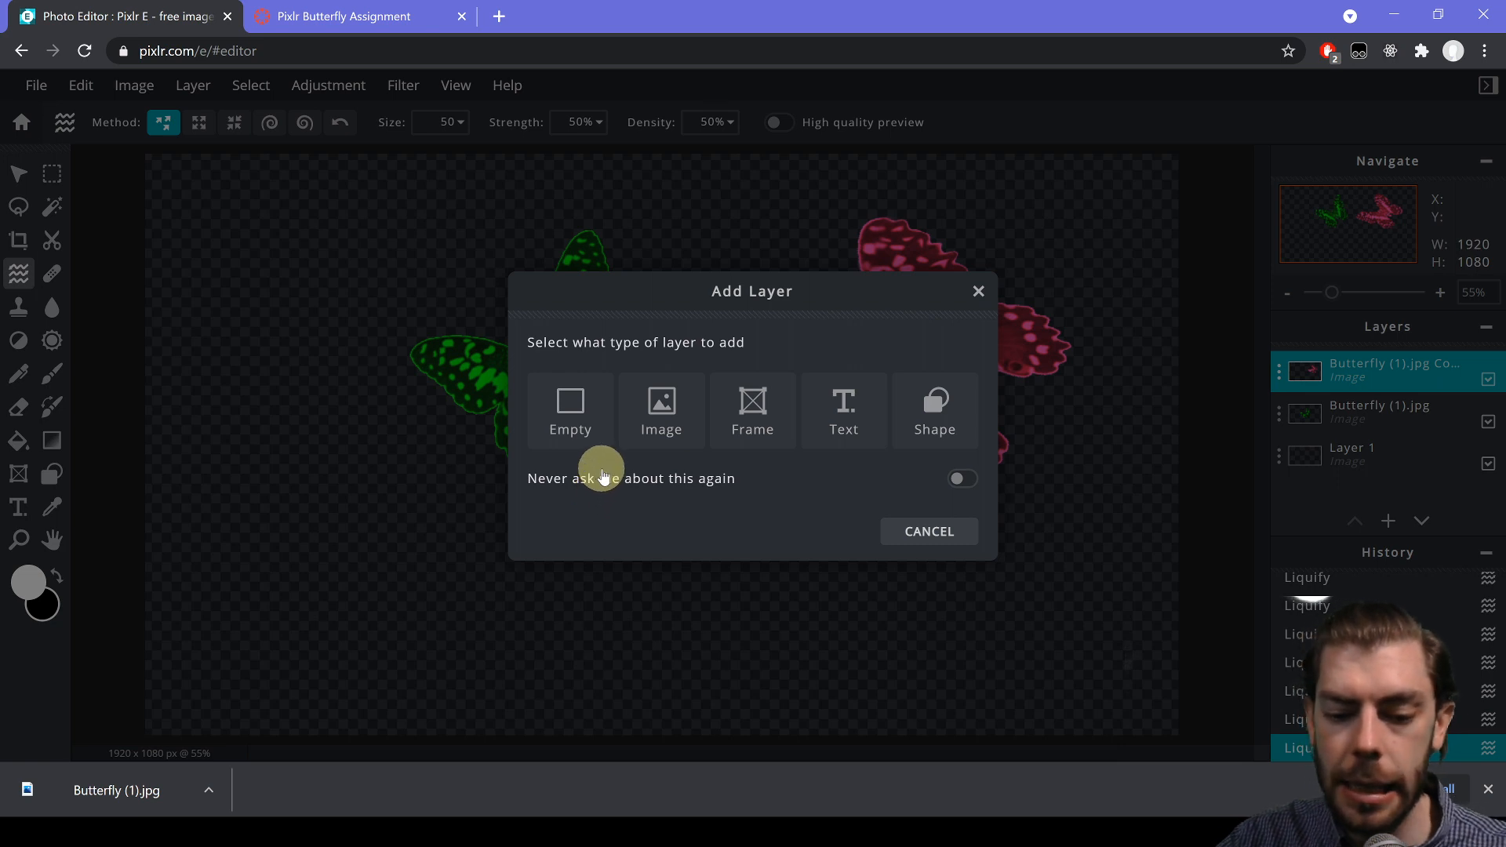
click(978, 293)
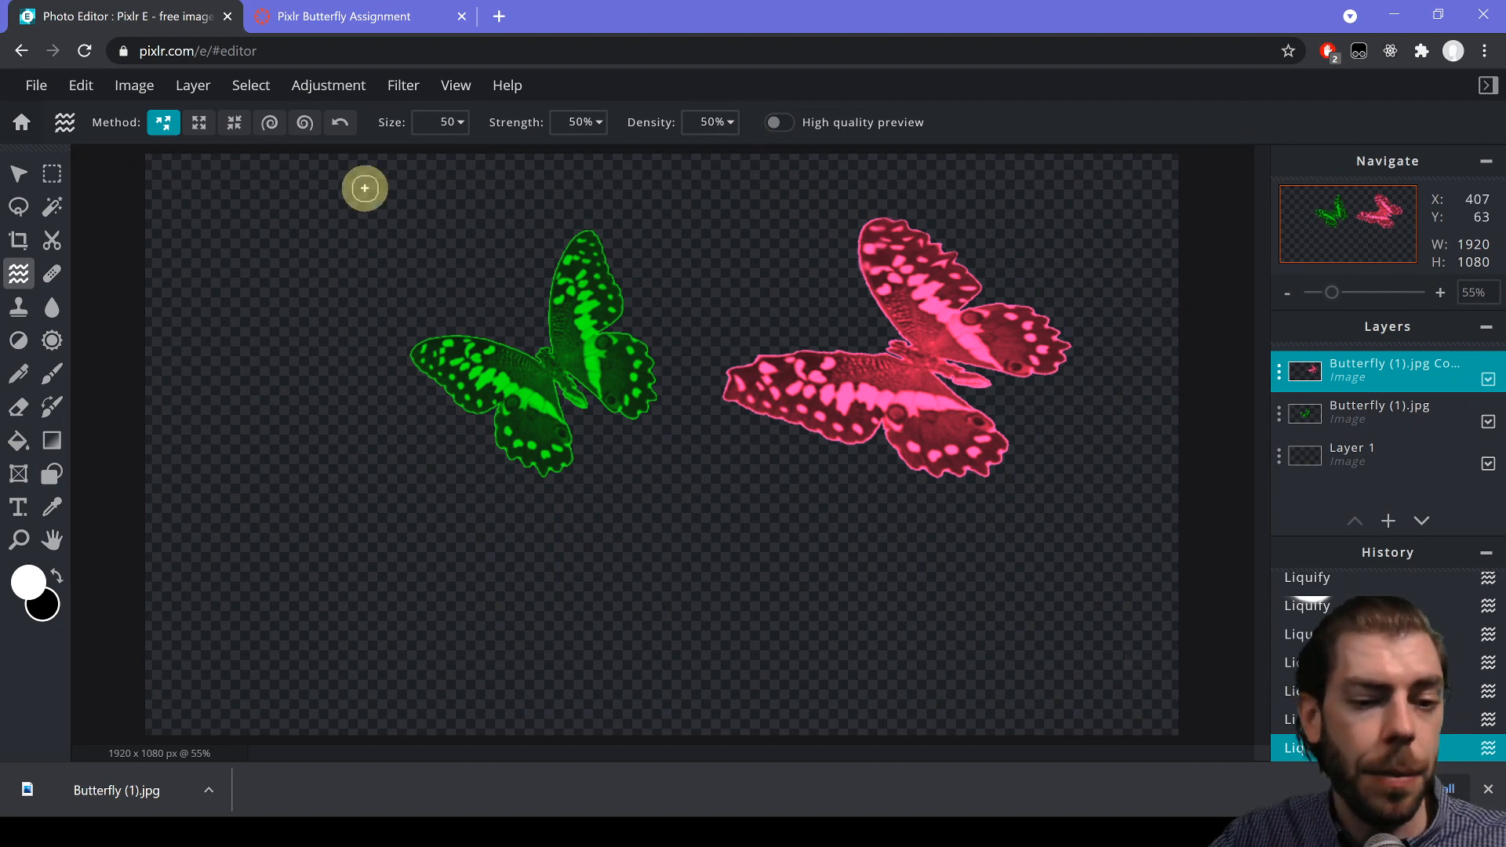
- Add a 'Beautiful Butterflies' text box across the top of the canvas
click(21, 508)
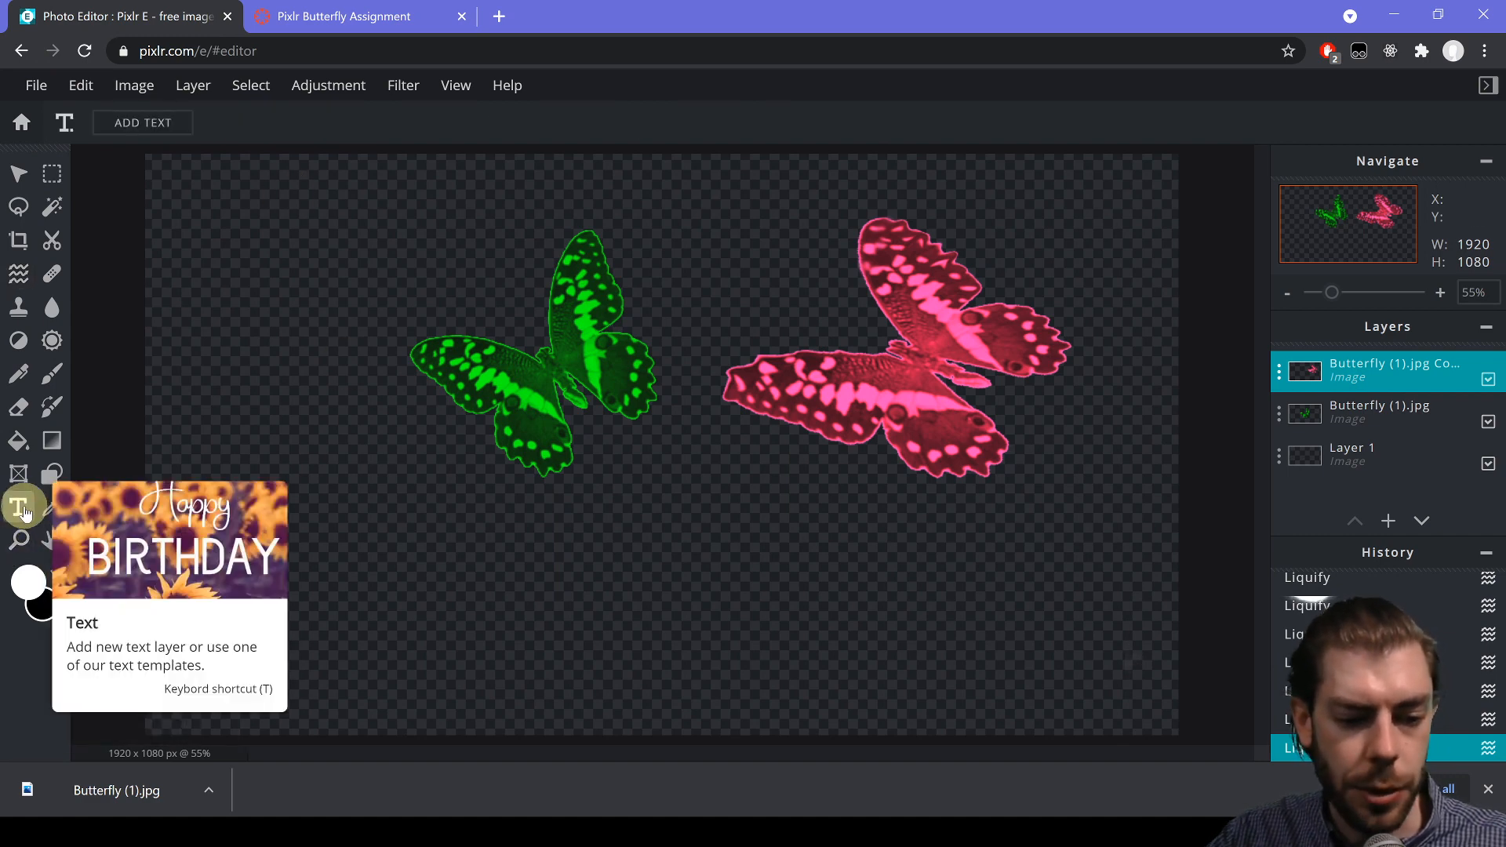
drag(335, 193, 1097, 591)
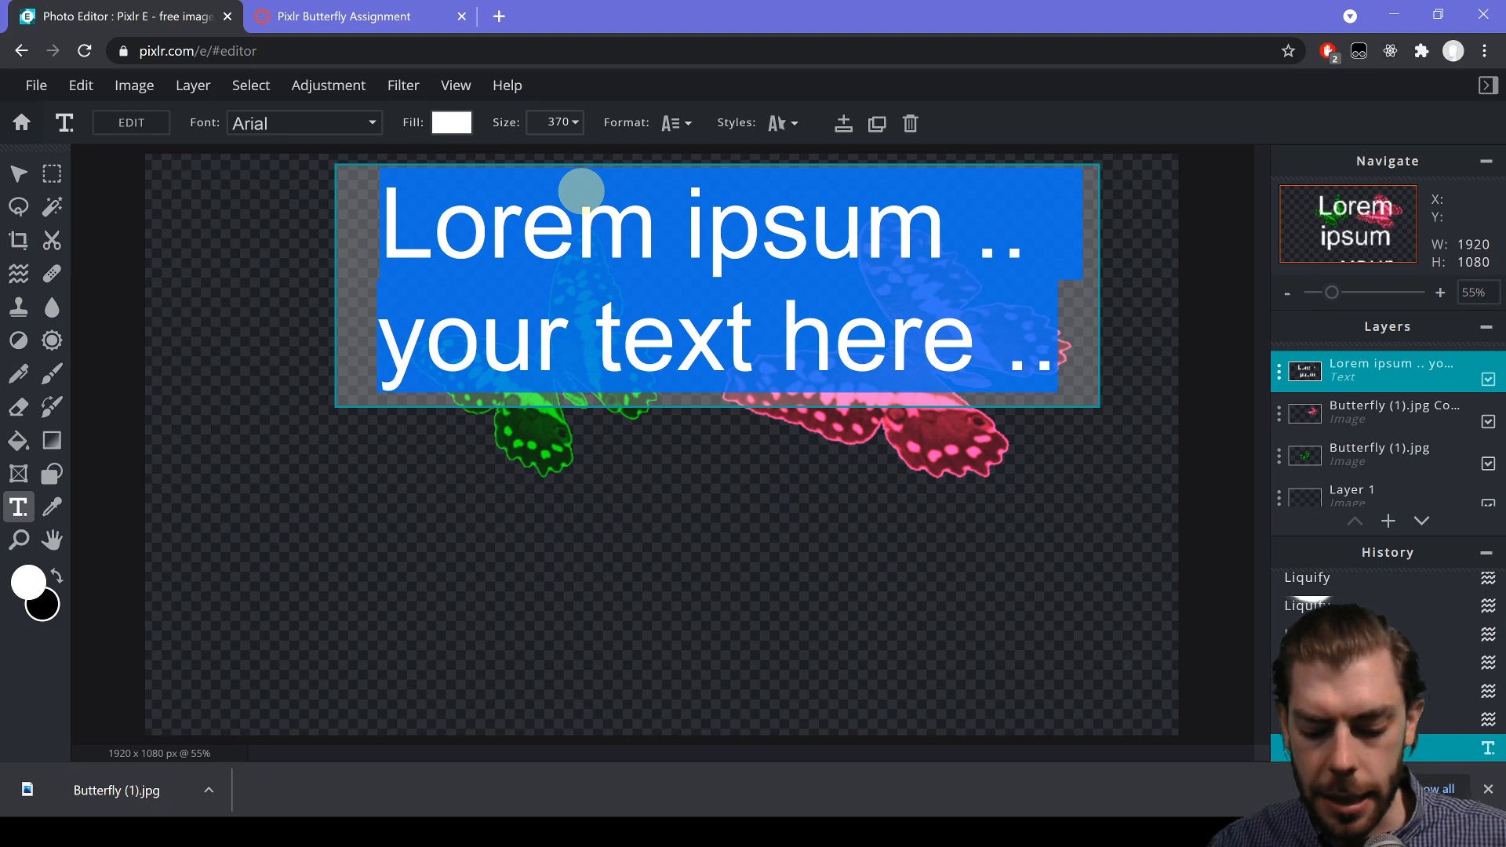
text(Bea)
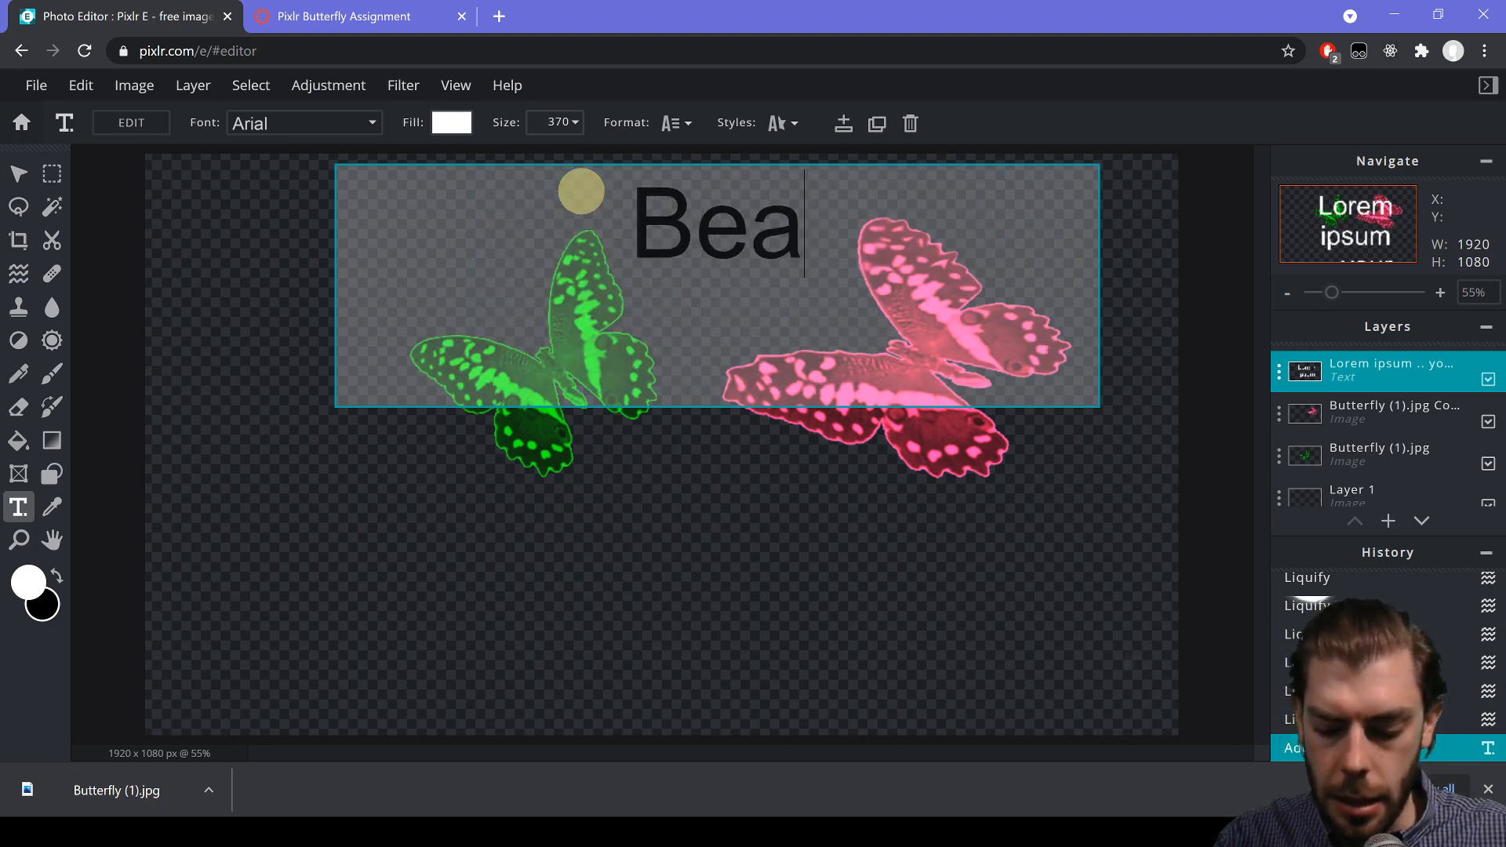
text(utiful B)
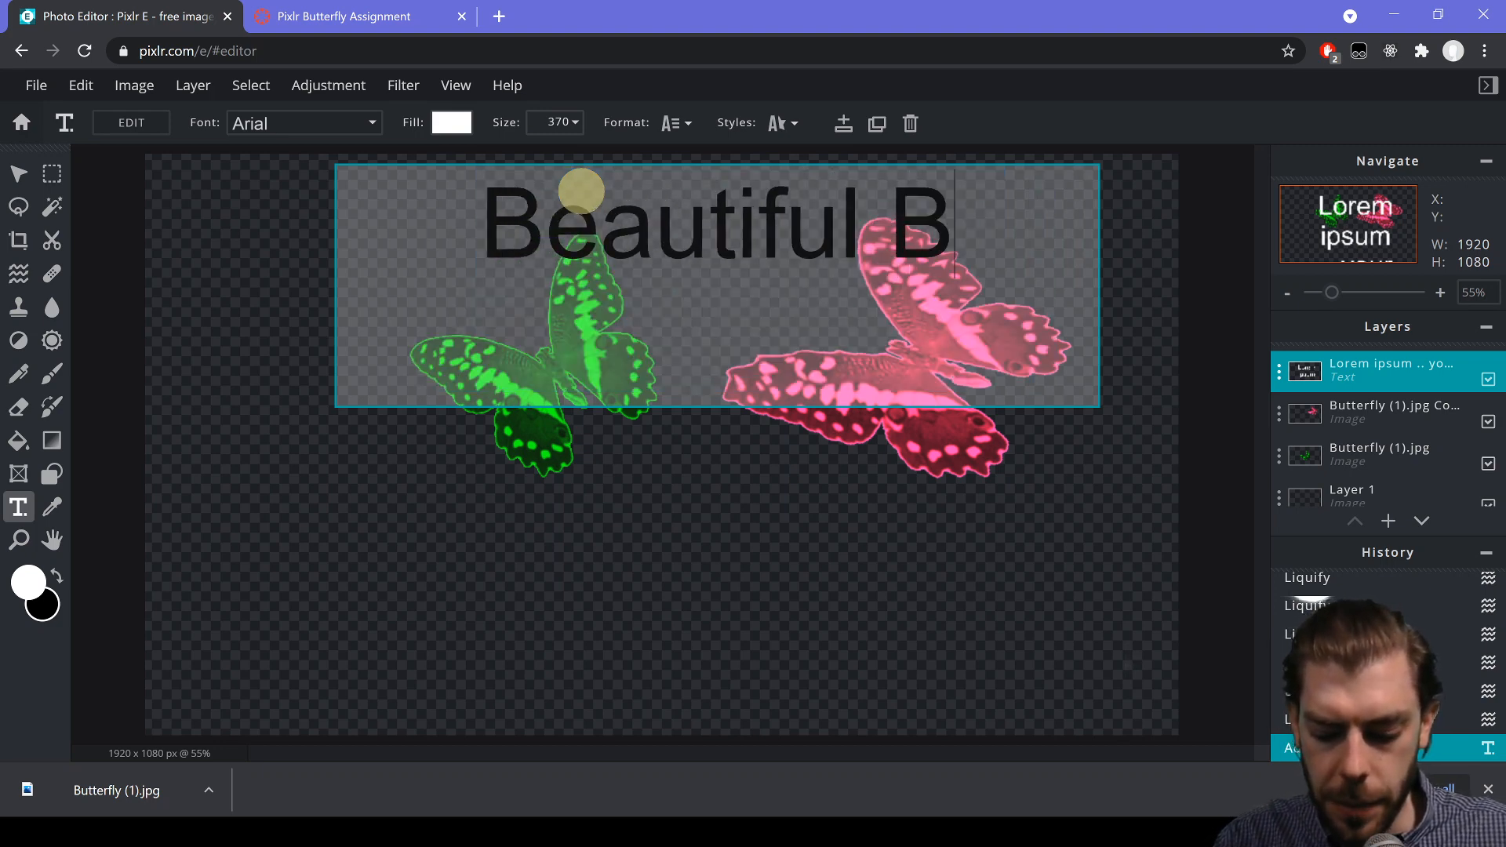
text(utterflies)
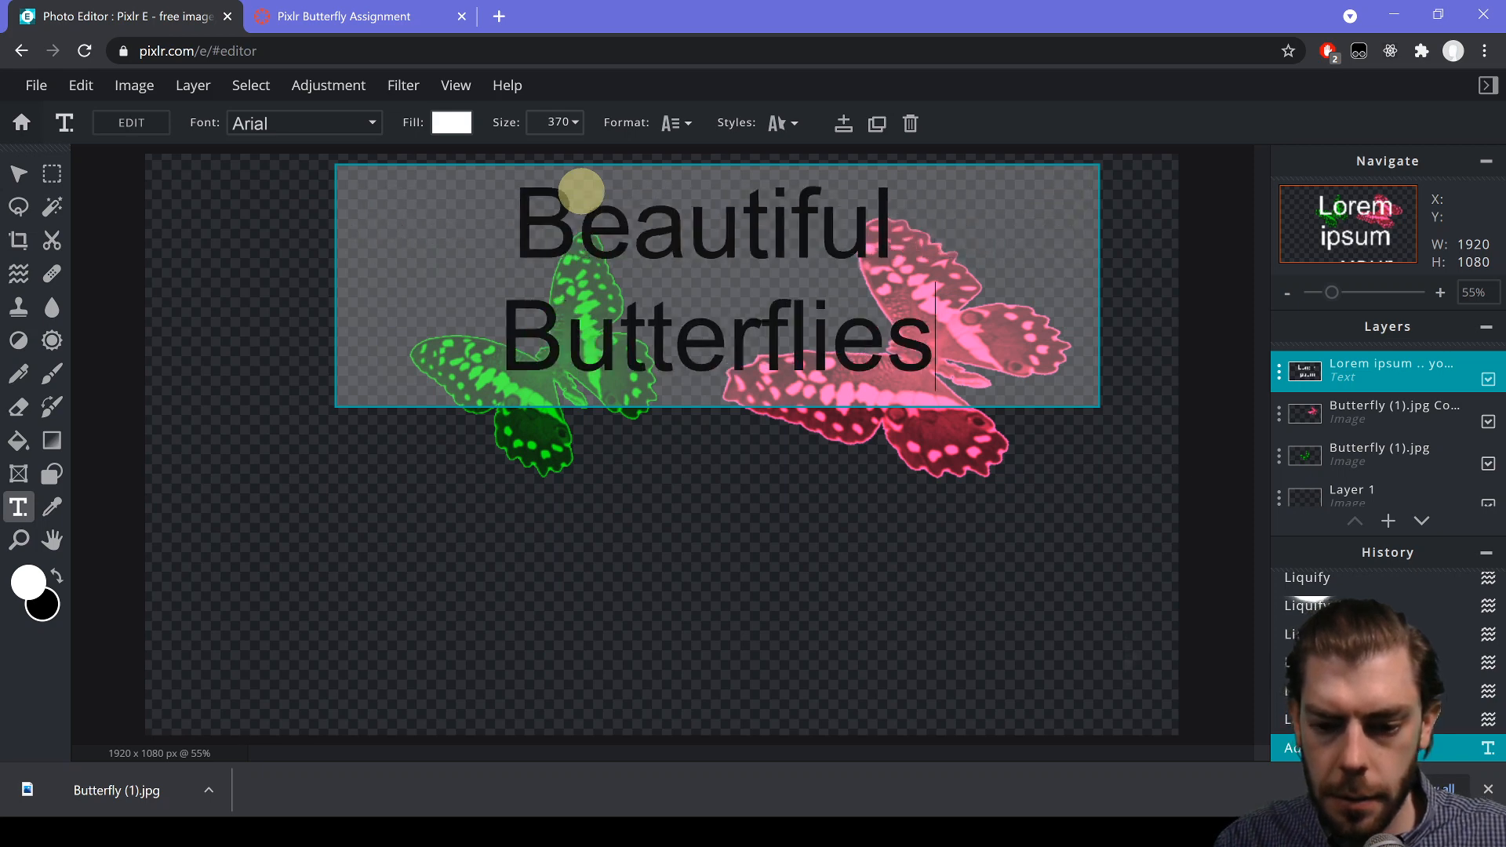
click(377, 123)
click(376, 123)
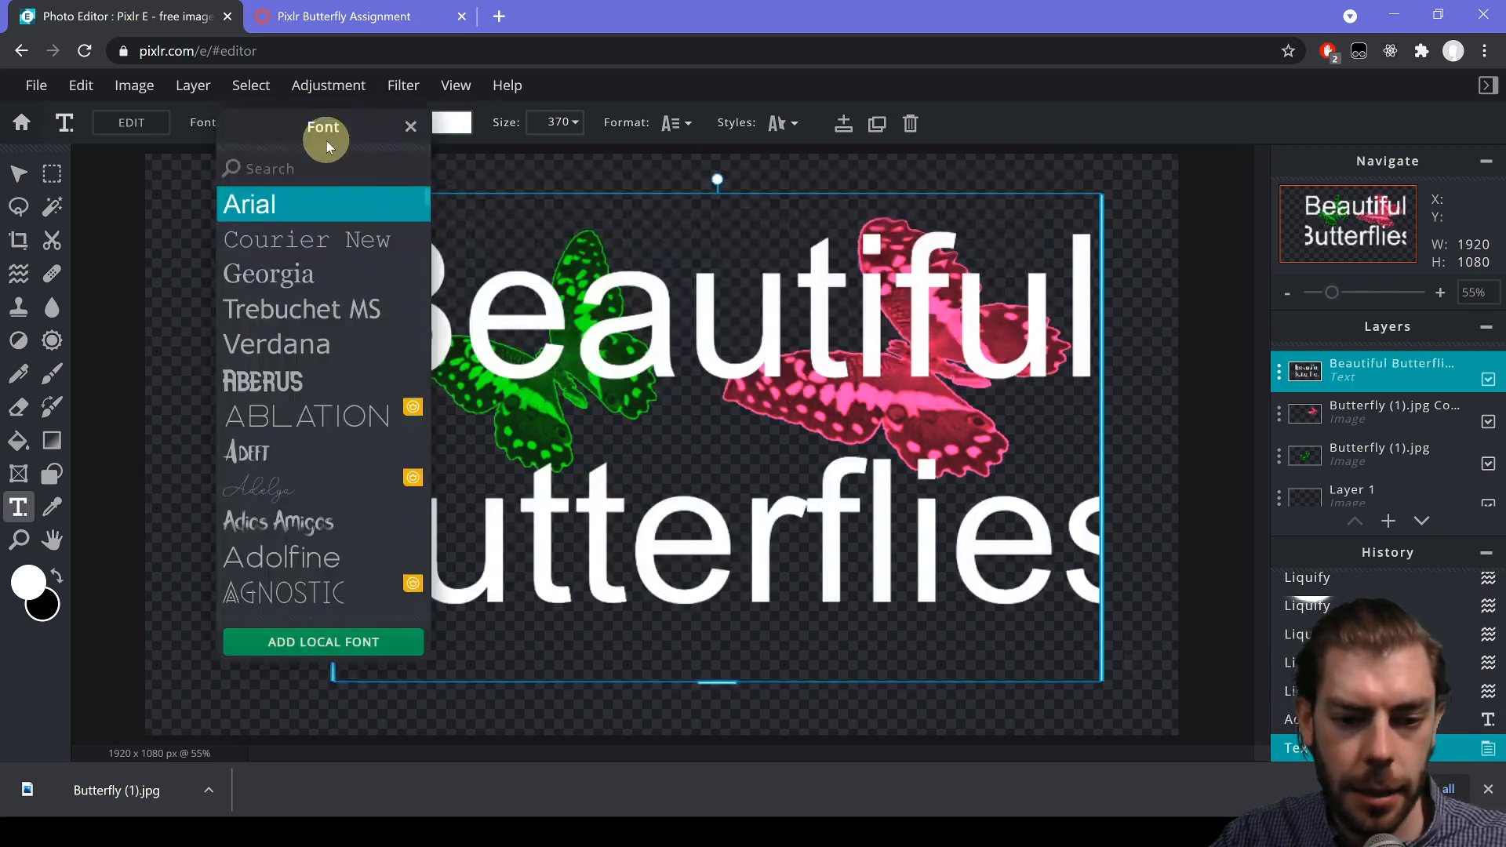
- Restyle the title in the Aberus font with a teal #1ECAAA fill at size 315
click(326, 385)
click(454, 124)
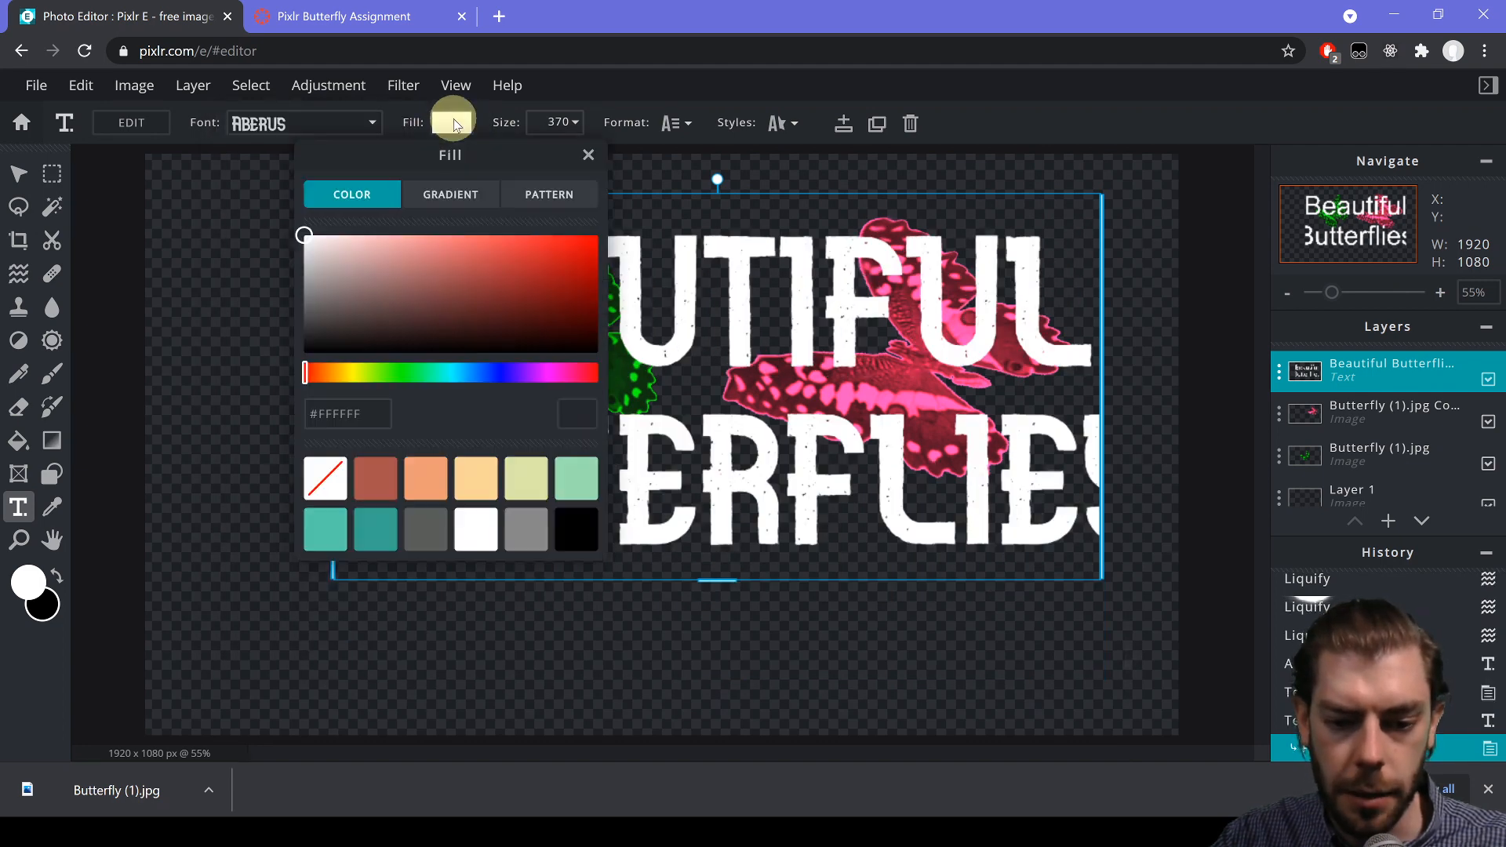
click(443, 372)
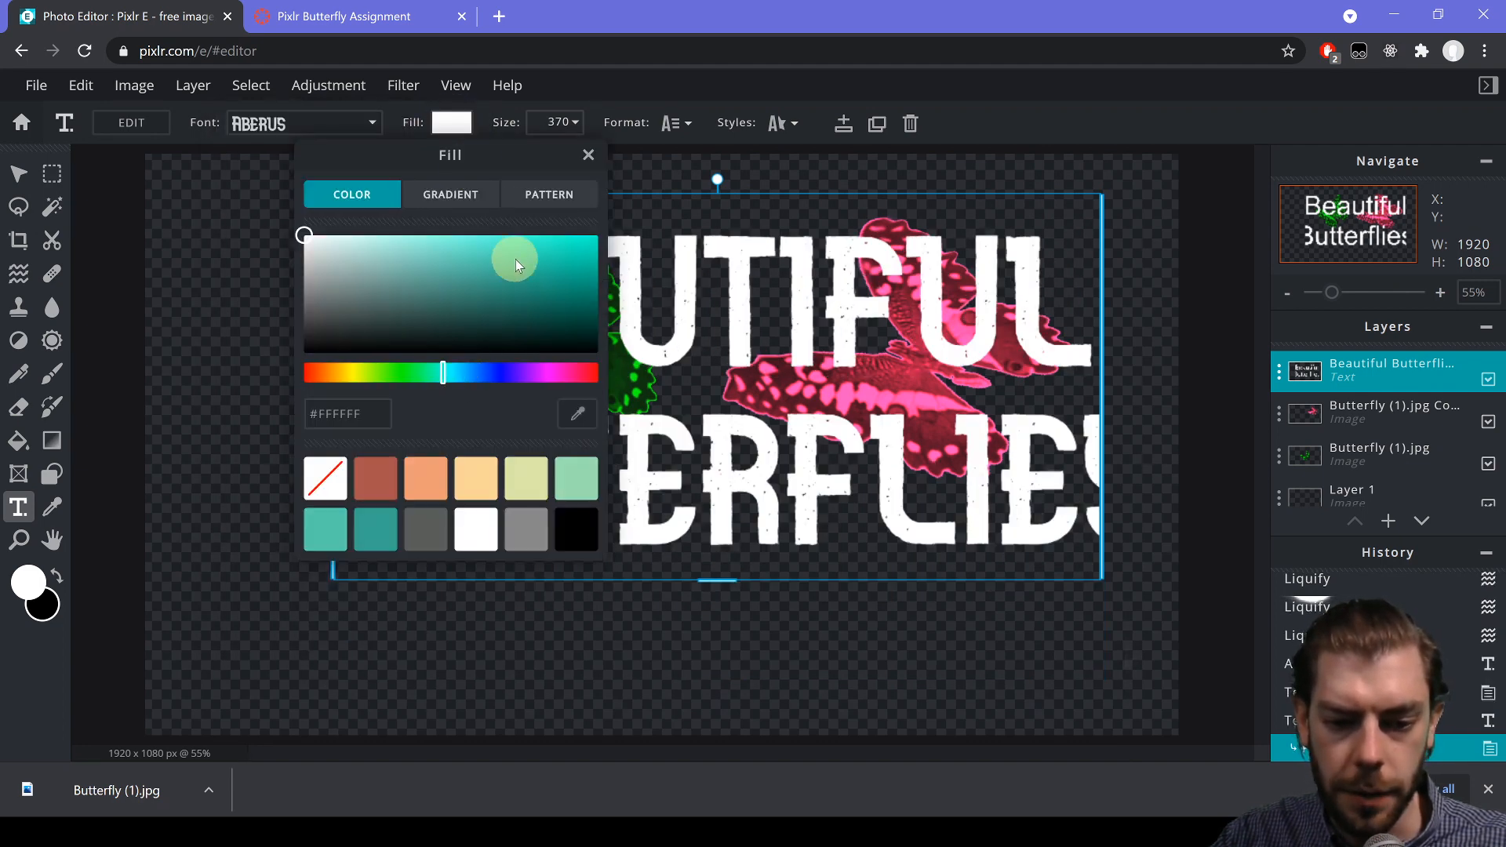
click(556, 262)
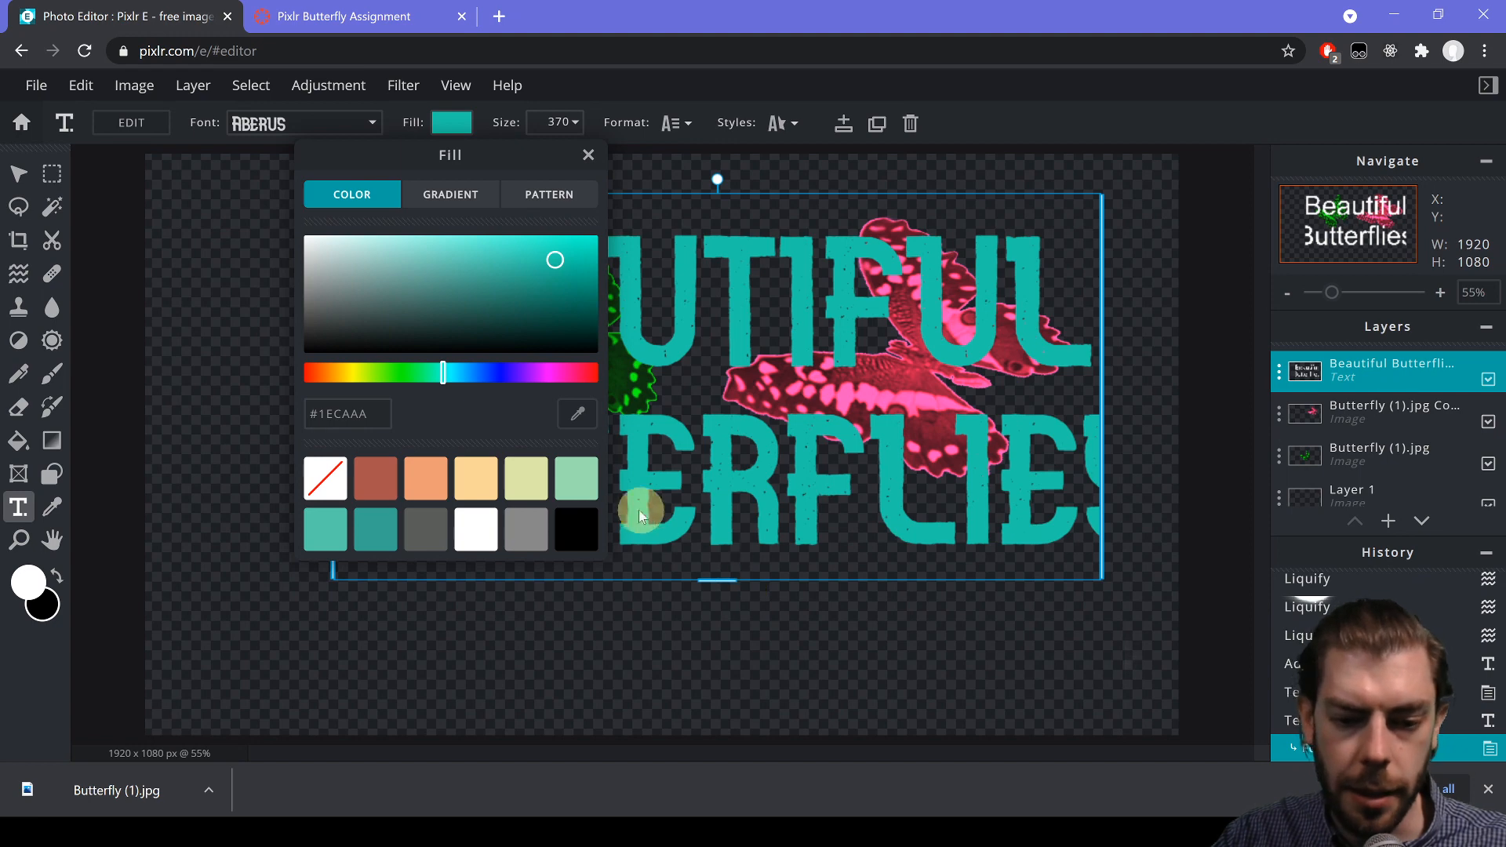
click(458, 205)
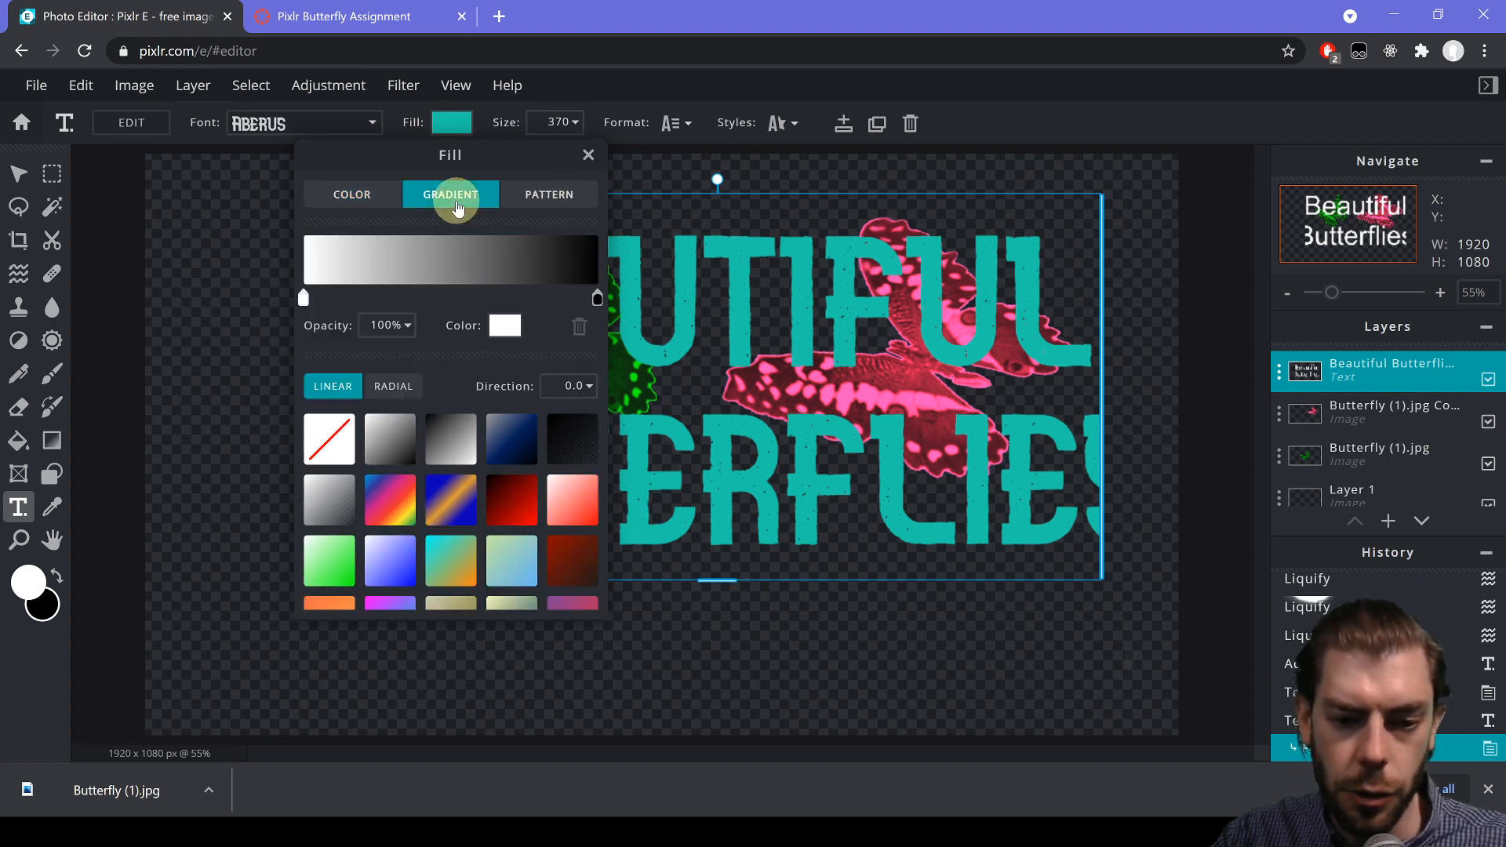
click(554, 198)
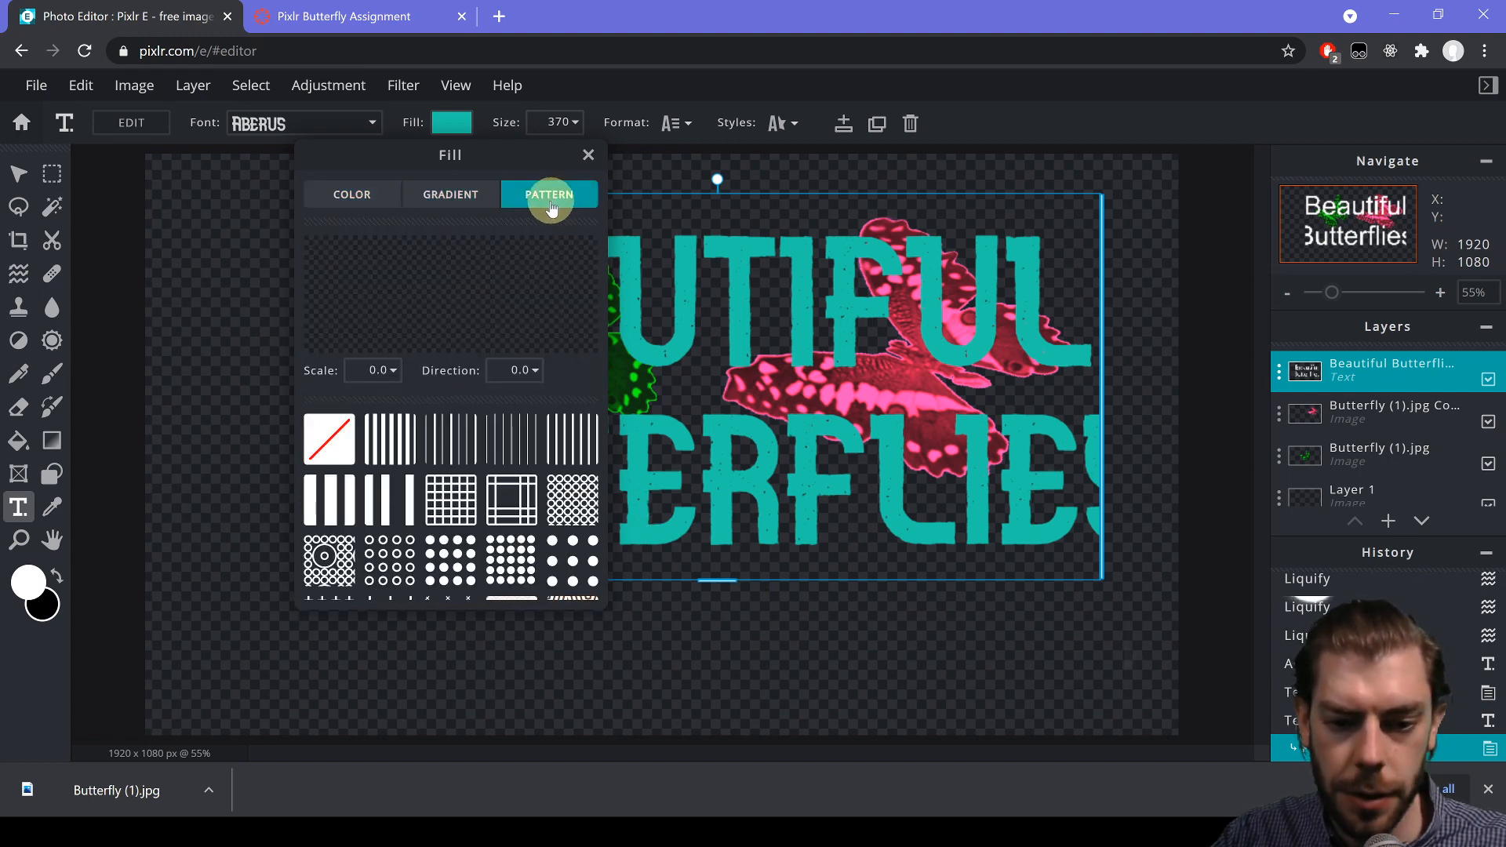
click(337, 196)
click(574, 124)
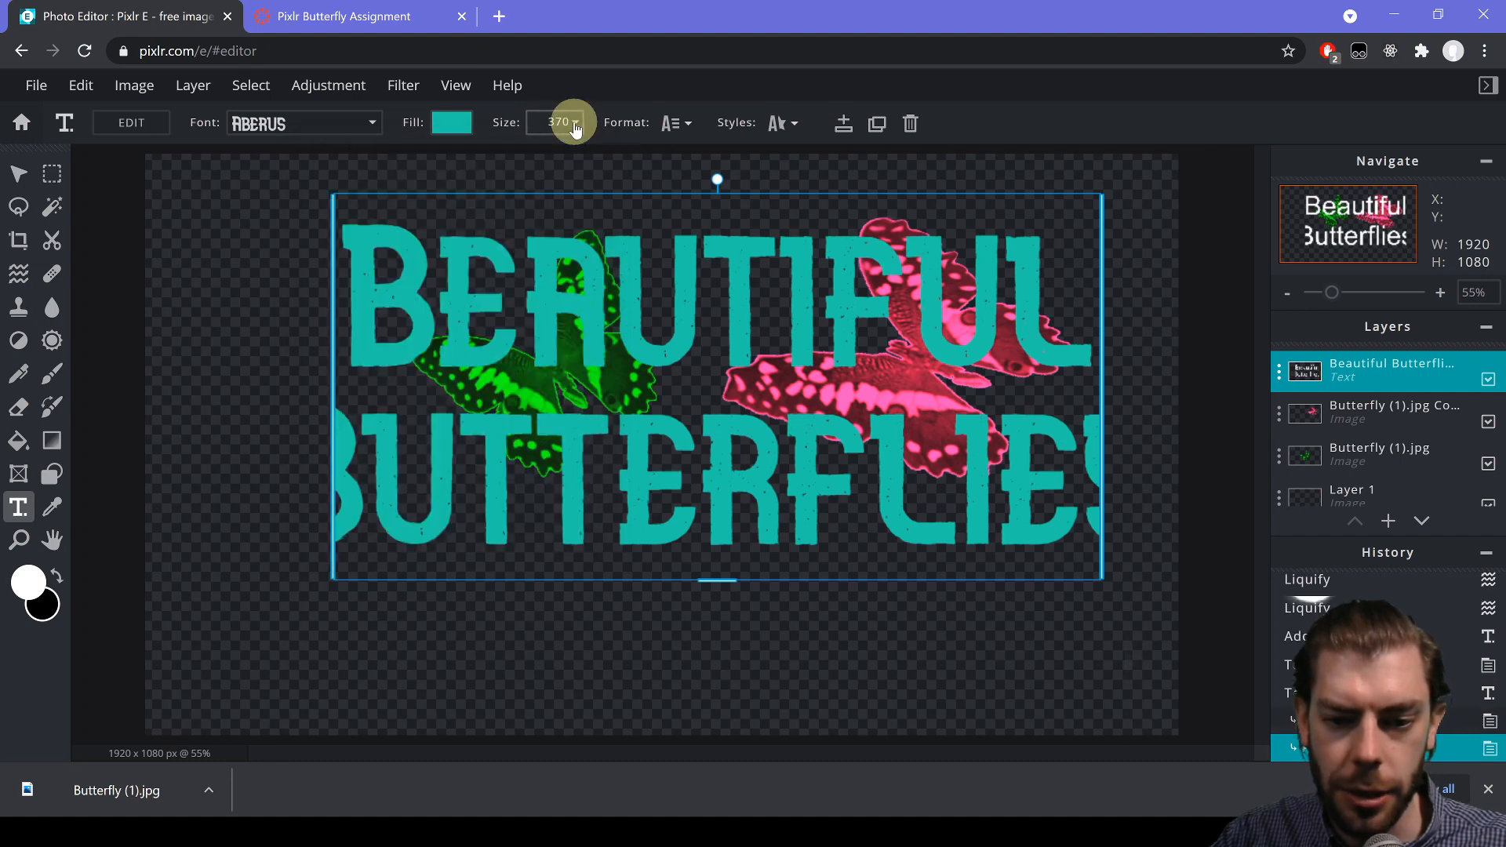
mouse_move(498, 155)
mouse_down()
mouse_move(447, 149)
mouse_move(521, 155)
mouse_move(495, 154)
mouse_up()
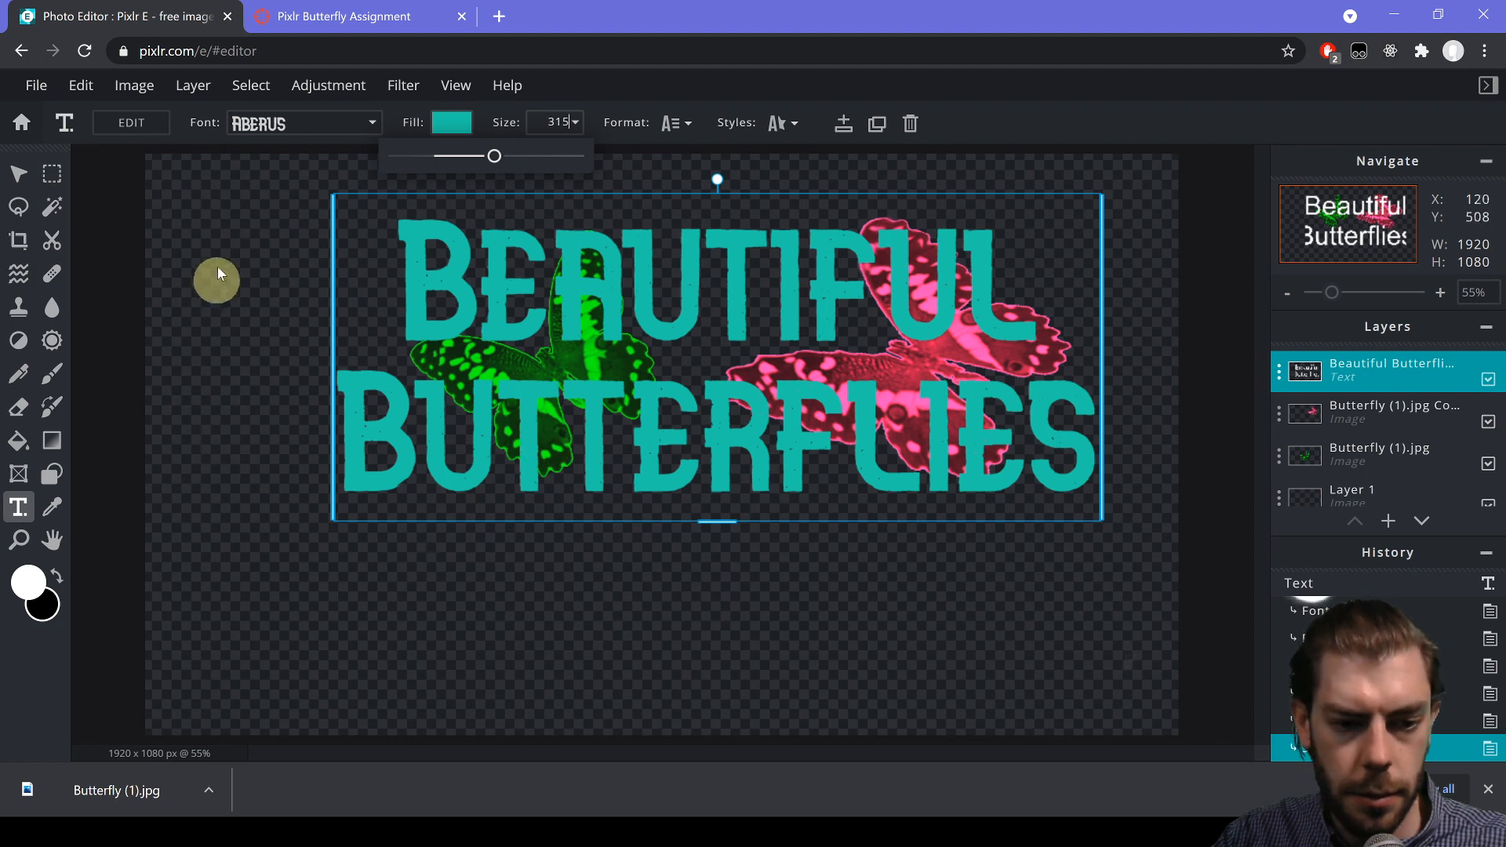
click(18, 173)
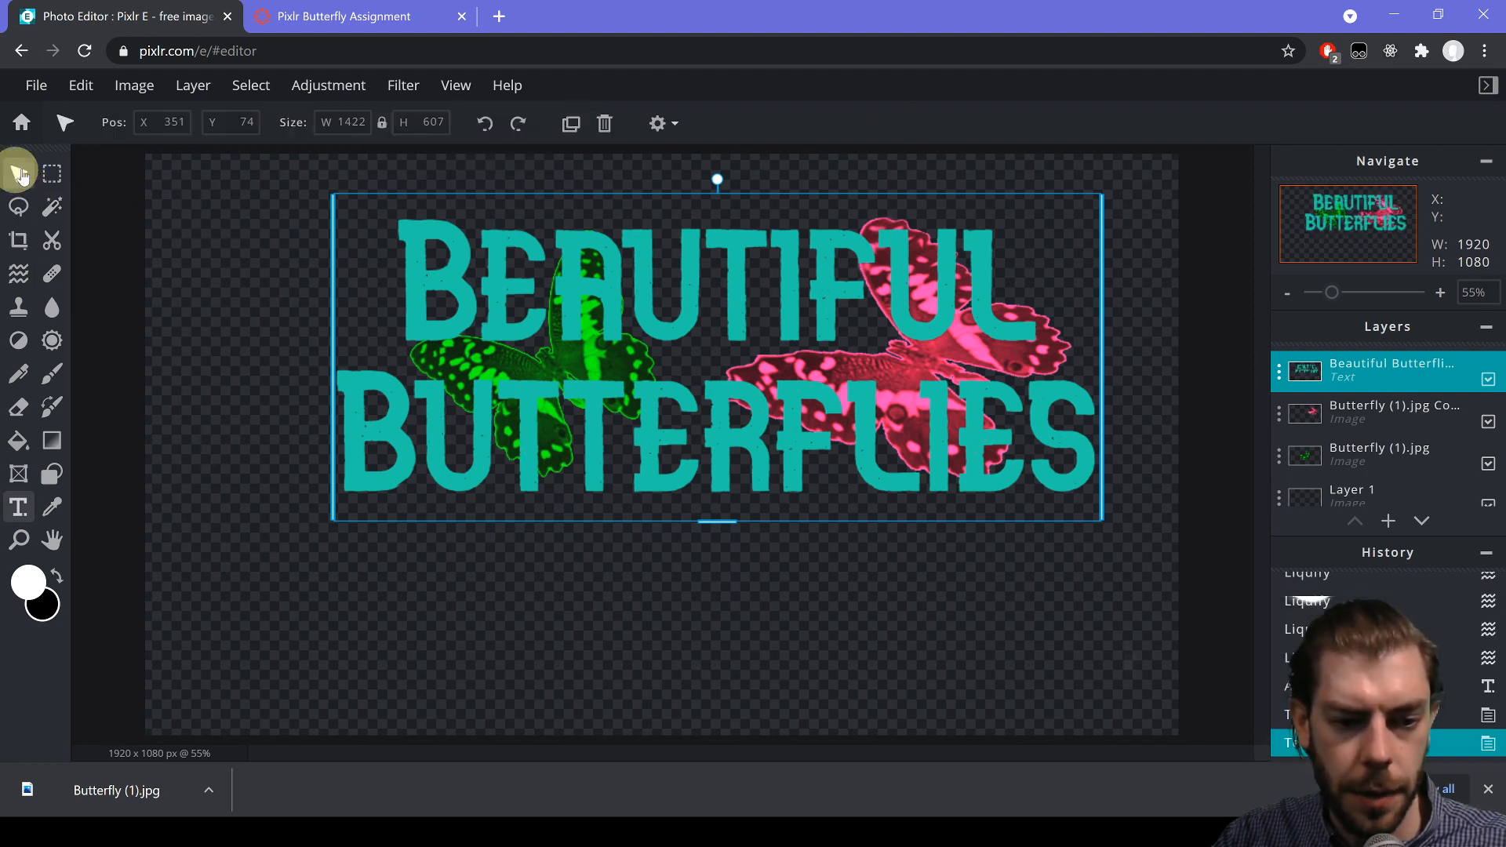
- Drag the title into the lower half, the green butterfly top-left and the pink butterfly top-right
drag(696, 196, 671, 411)
click(557, 313)
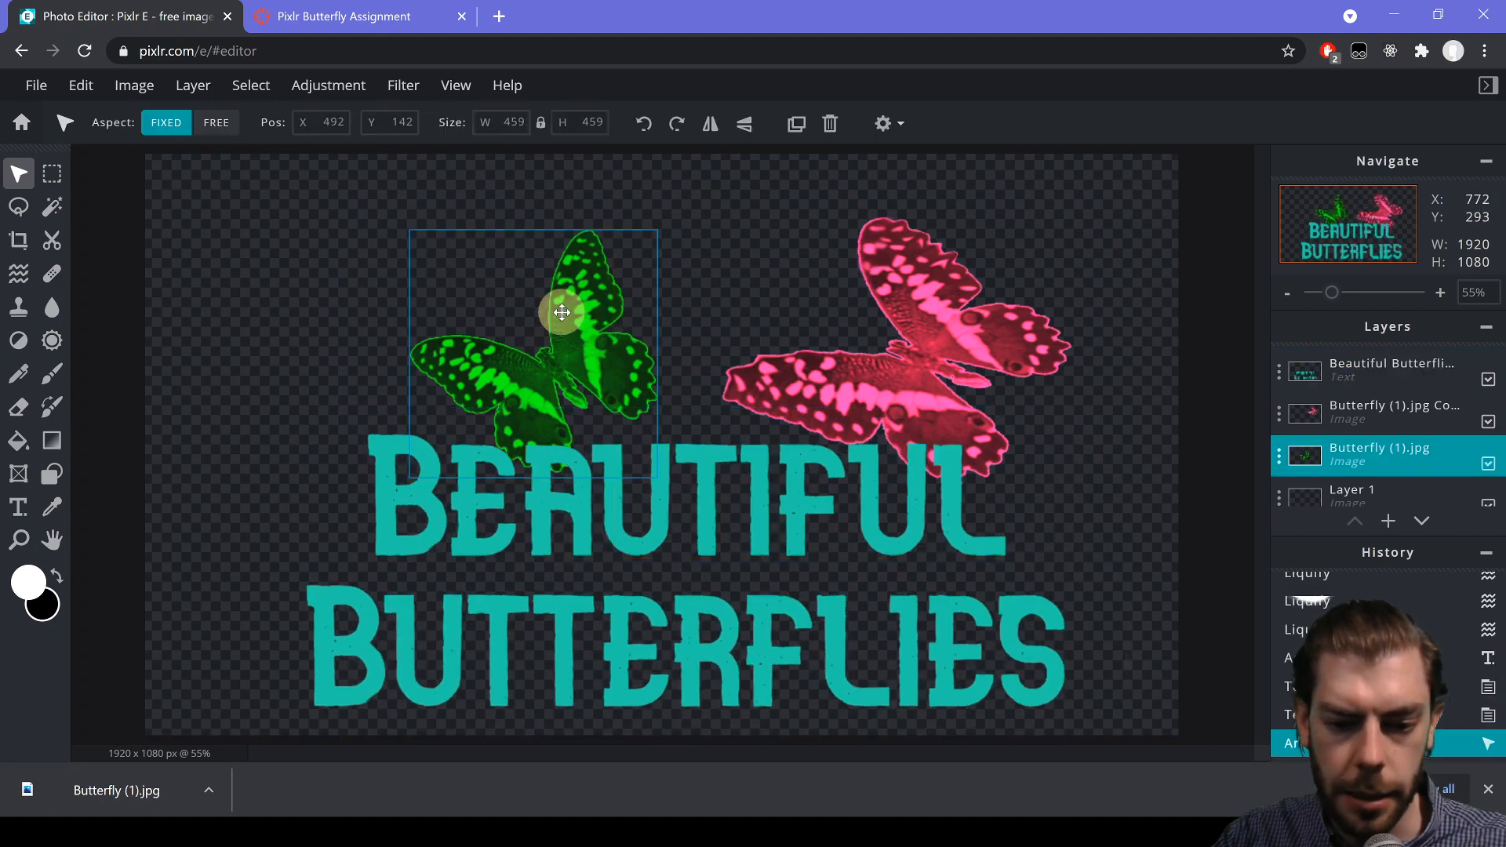
drag(558, 319, 414, 276)
drag(908, 360, 981, 316)
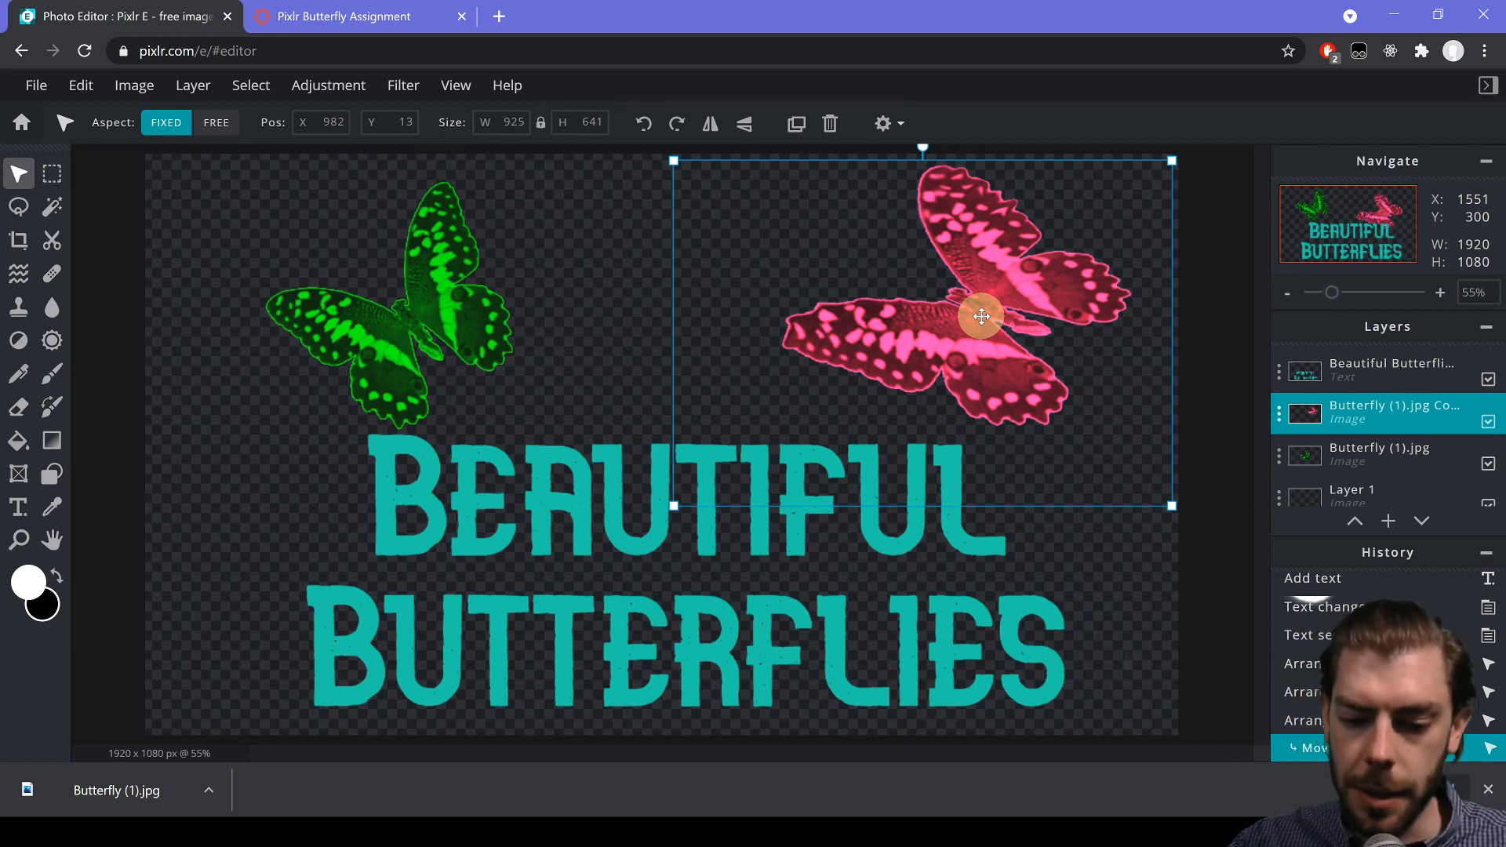
click(577, 303)
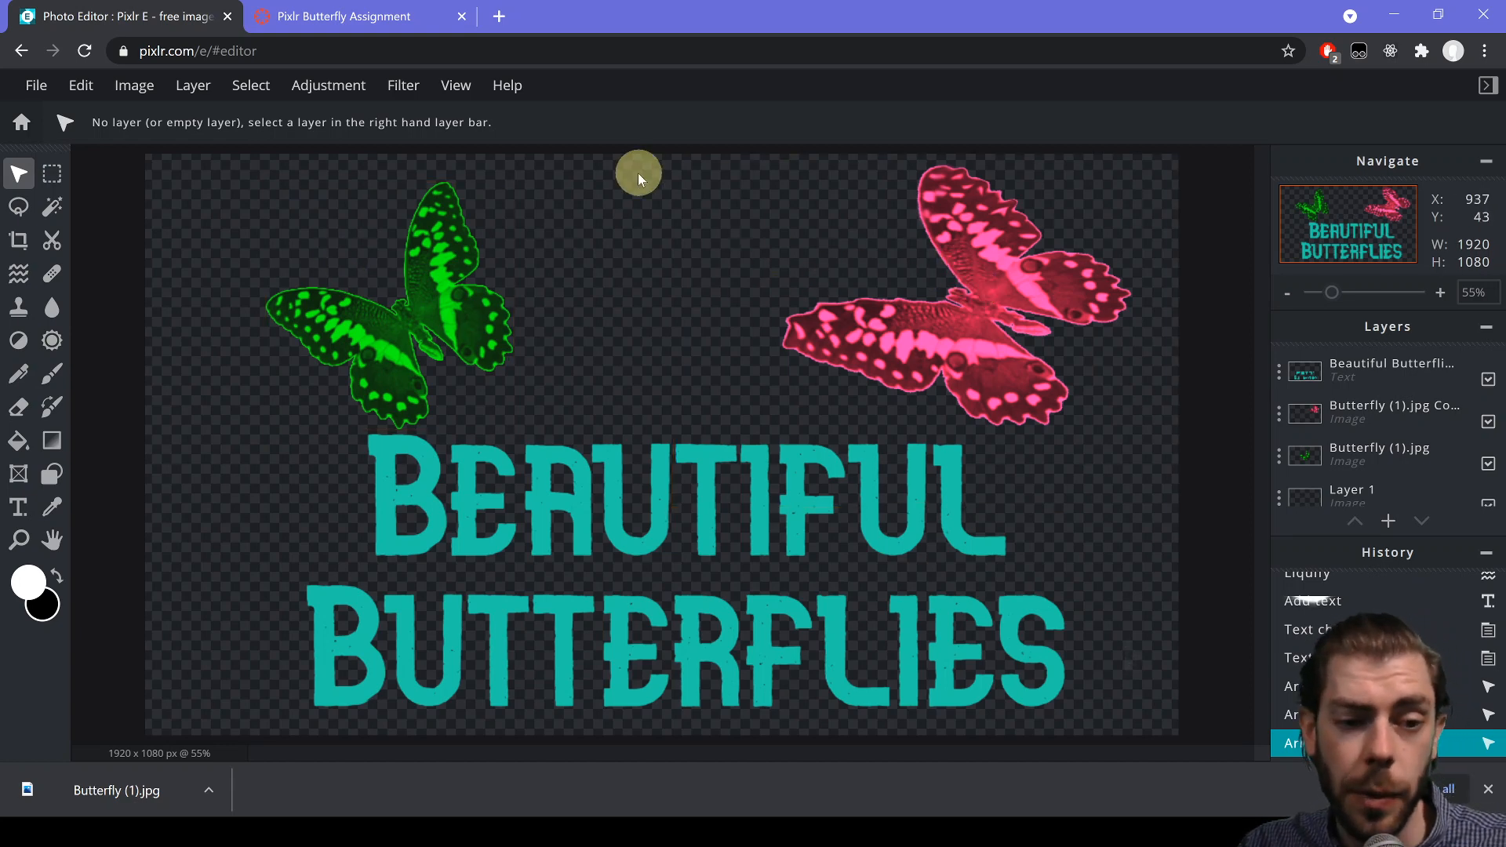
click(37, 88)
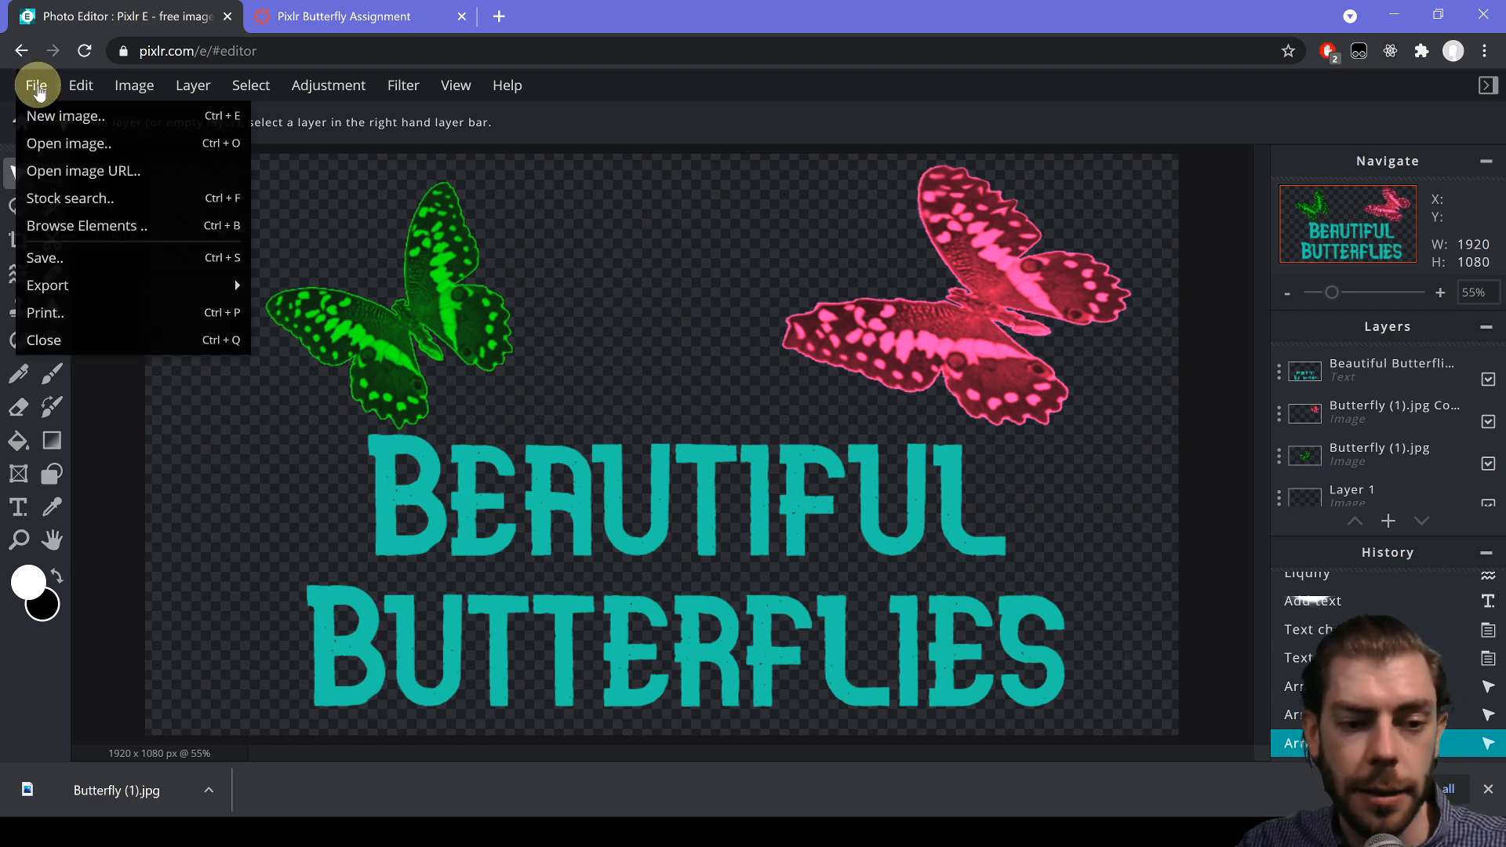
- Download the 1920×1080 image as PNG, adding the student's name before 'Butterflies' in the file name
click(67, 259)
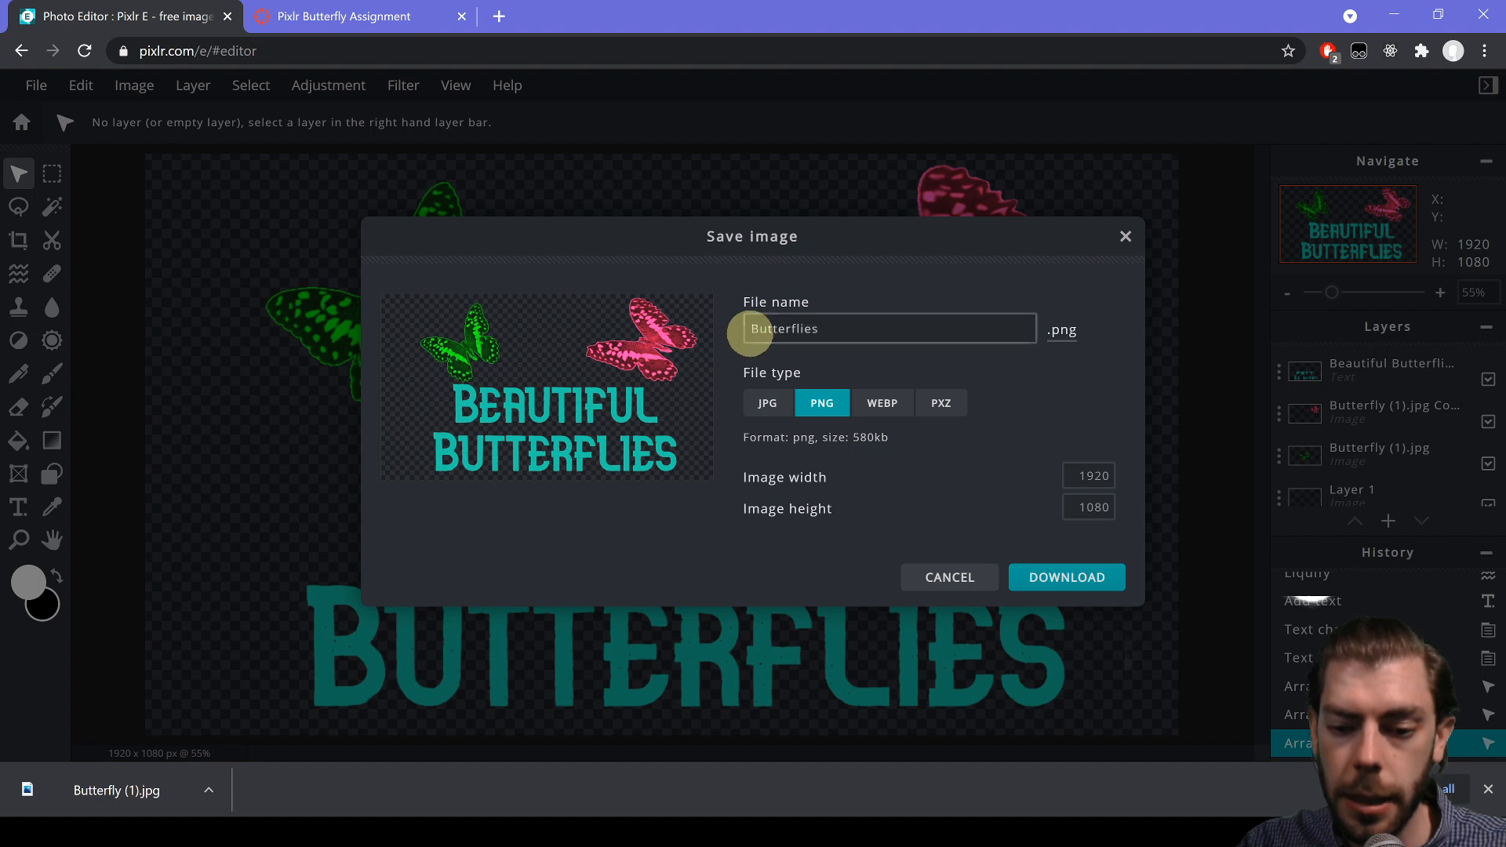
click(751, 330)
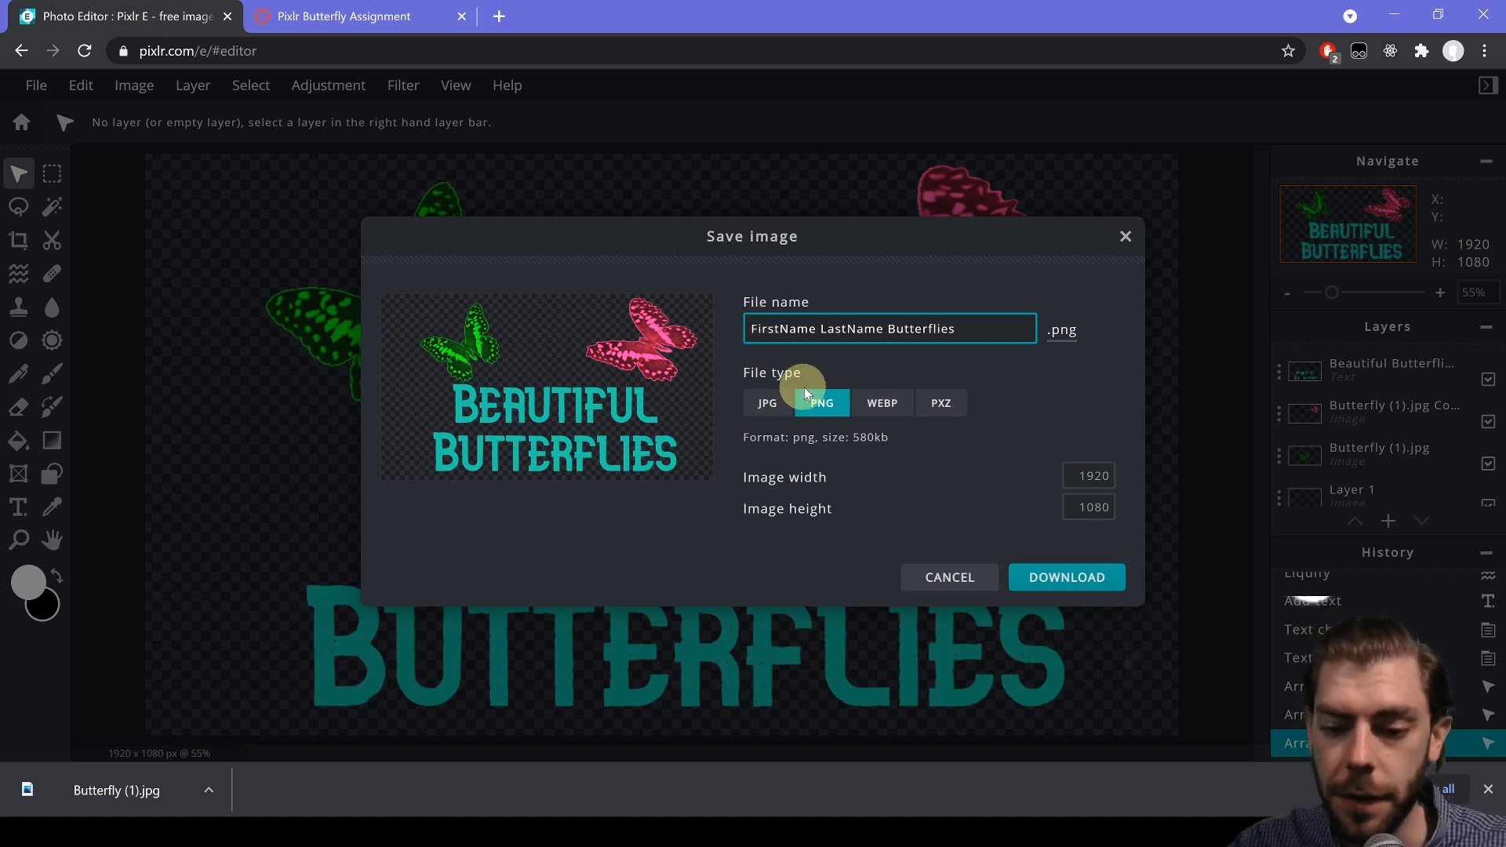
click(769, 408)
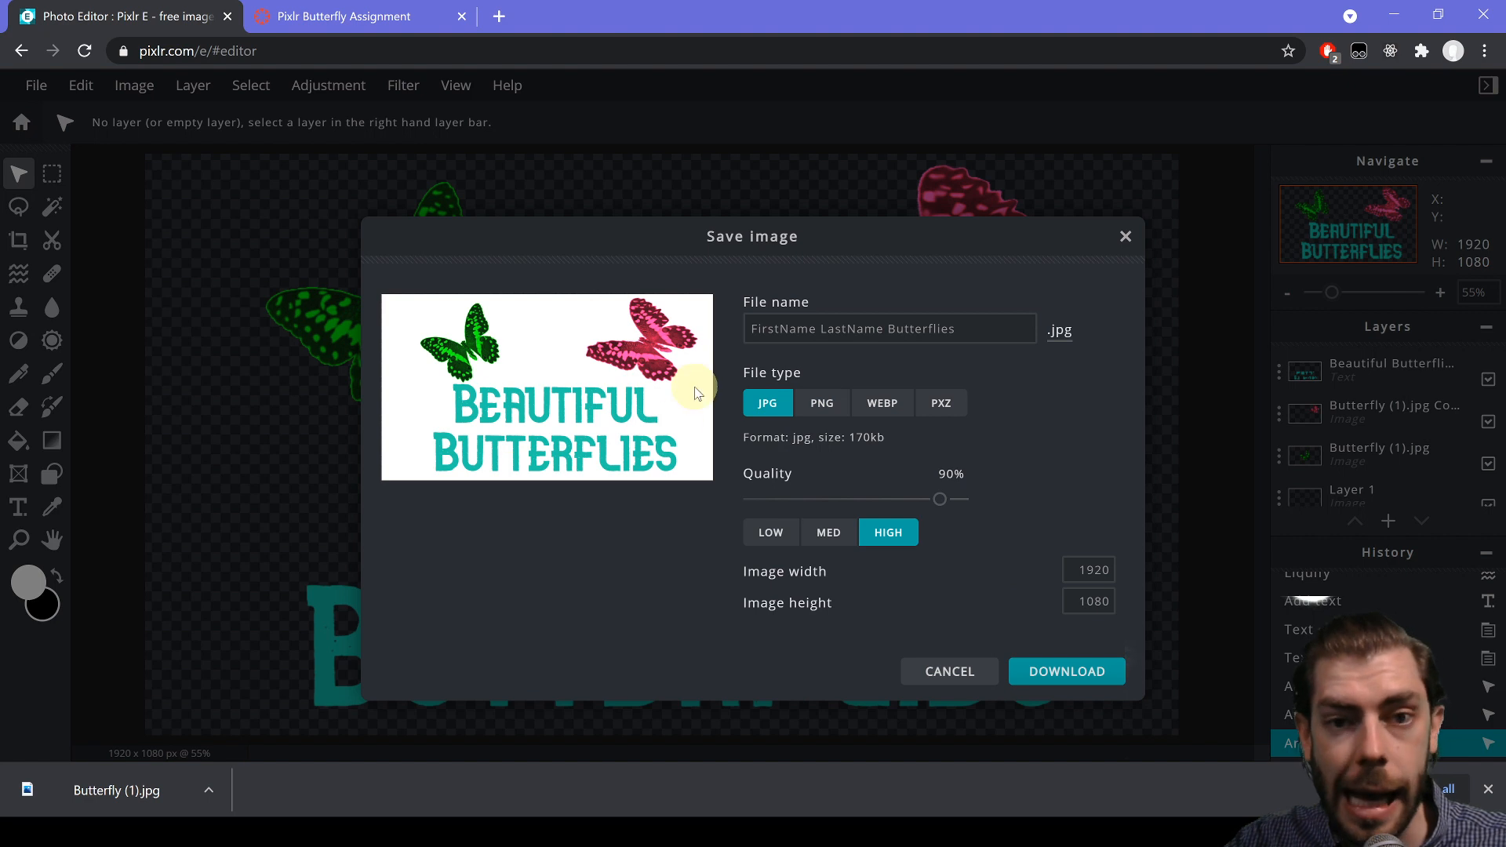
click(824, 405)
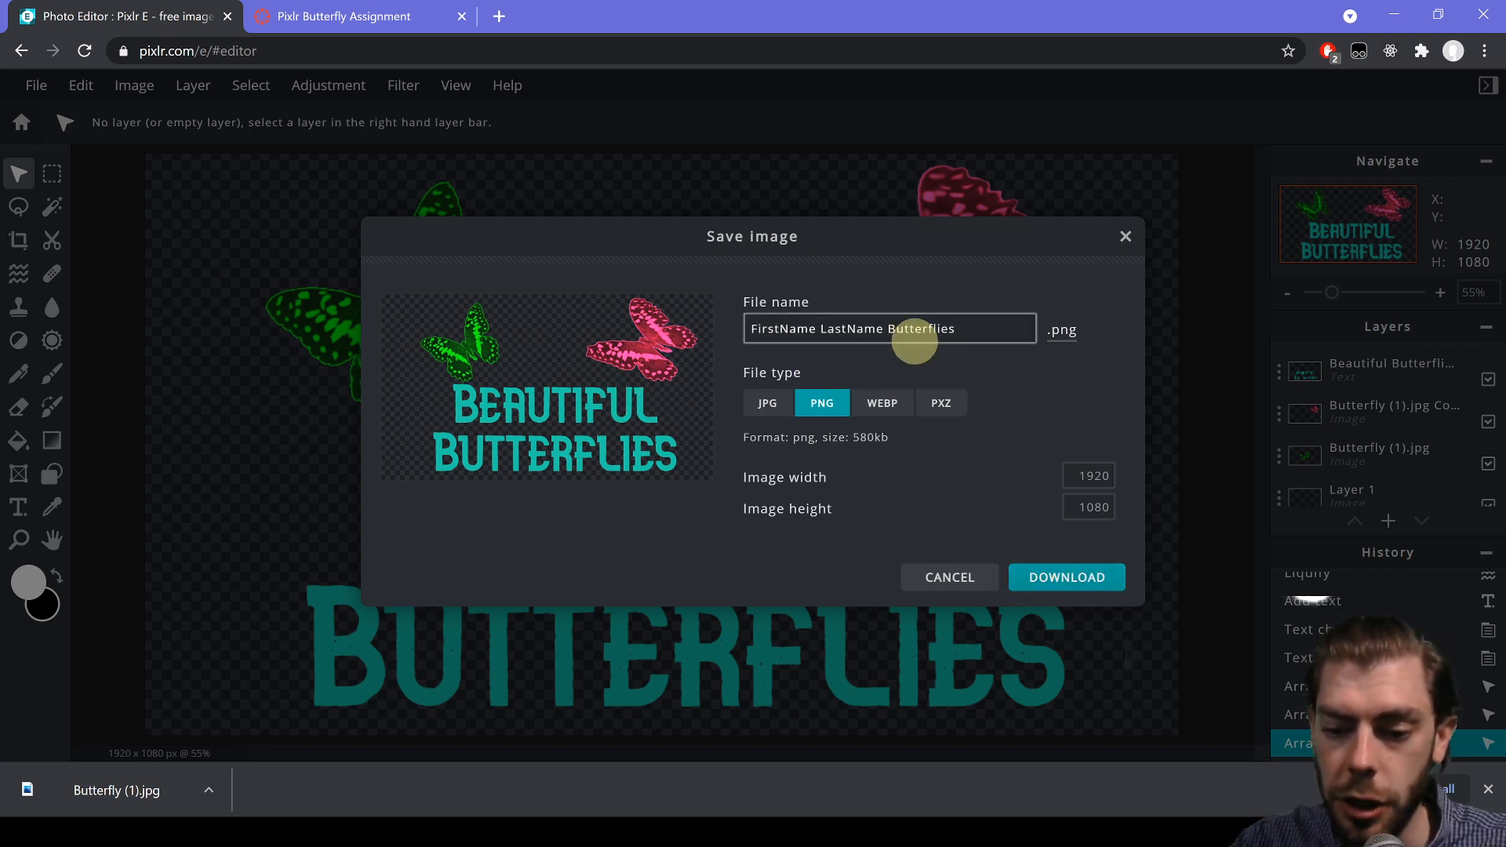
click(1051, 577)
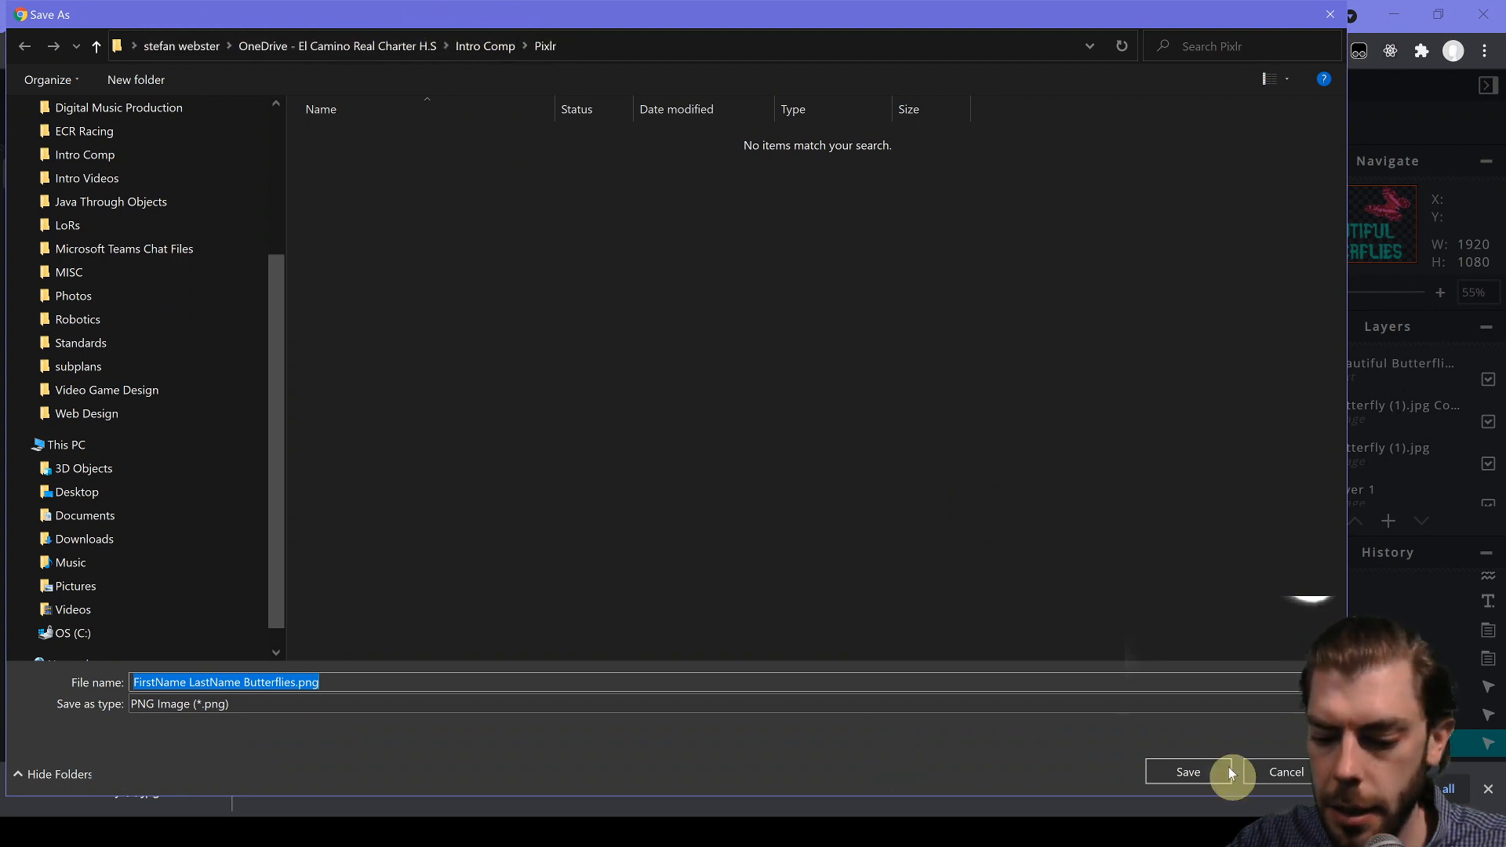
- Save Butterflies.png into the Pixlr folder and dismiss the DOWNLOADED notice
click(1206, 769)
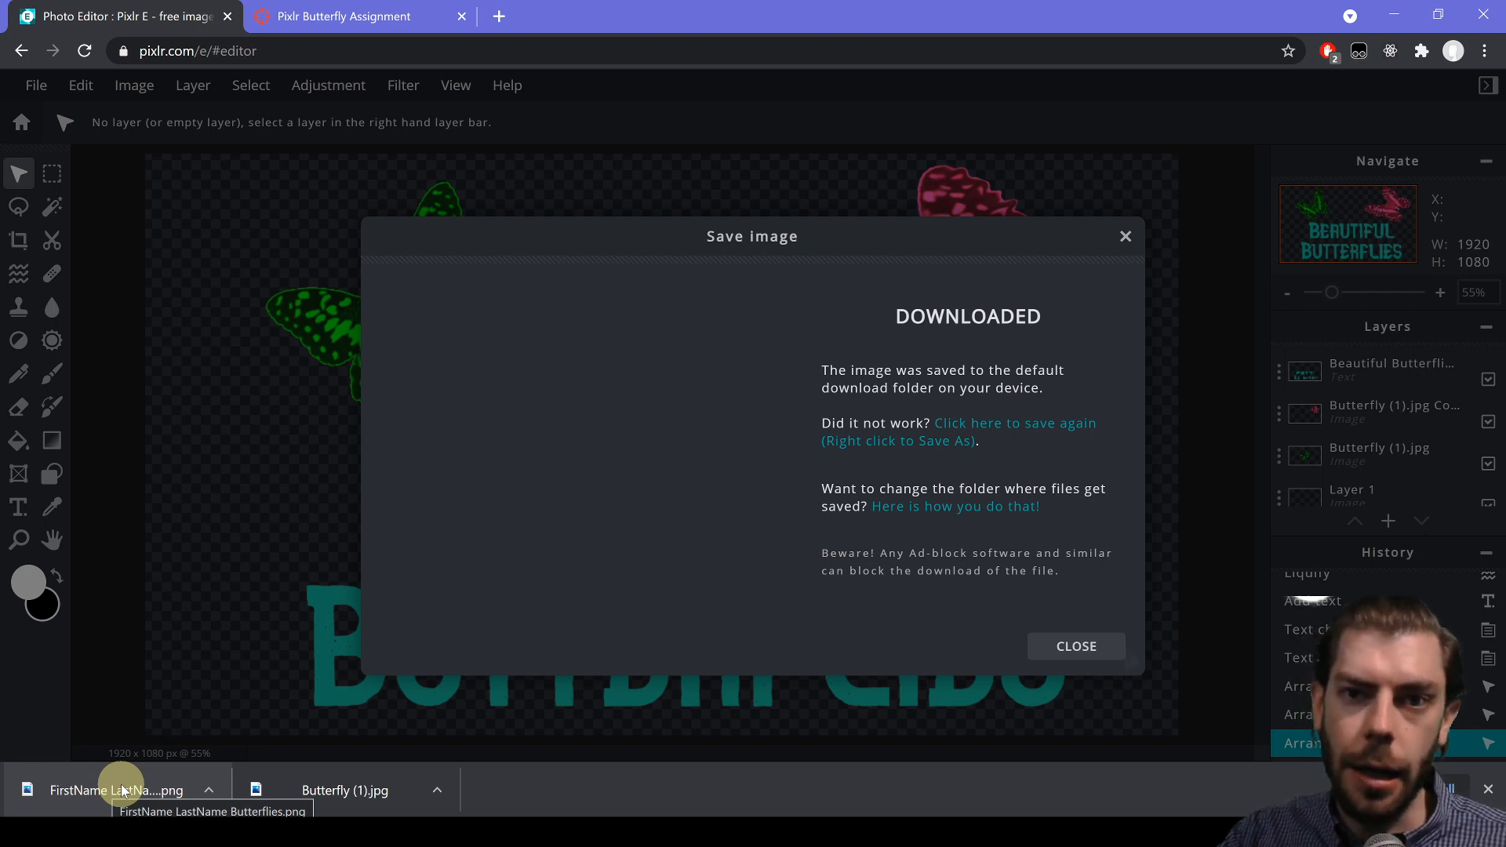
click(1126, 235)
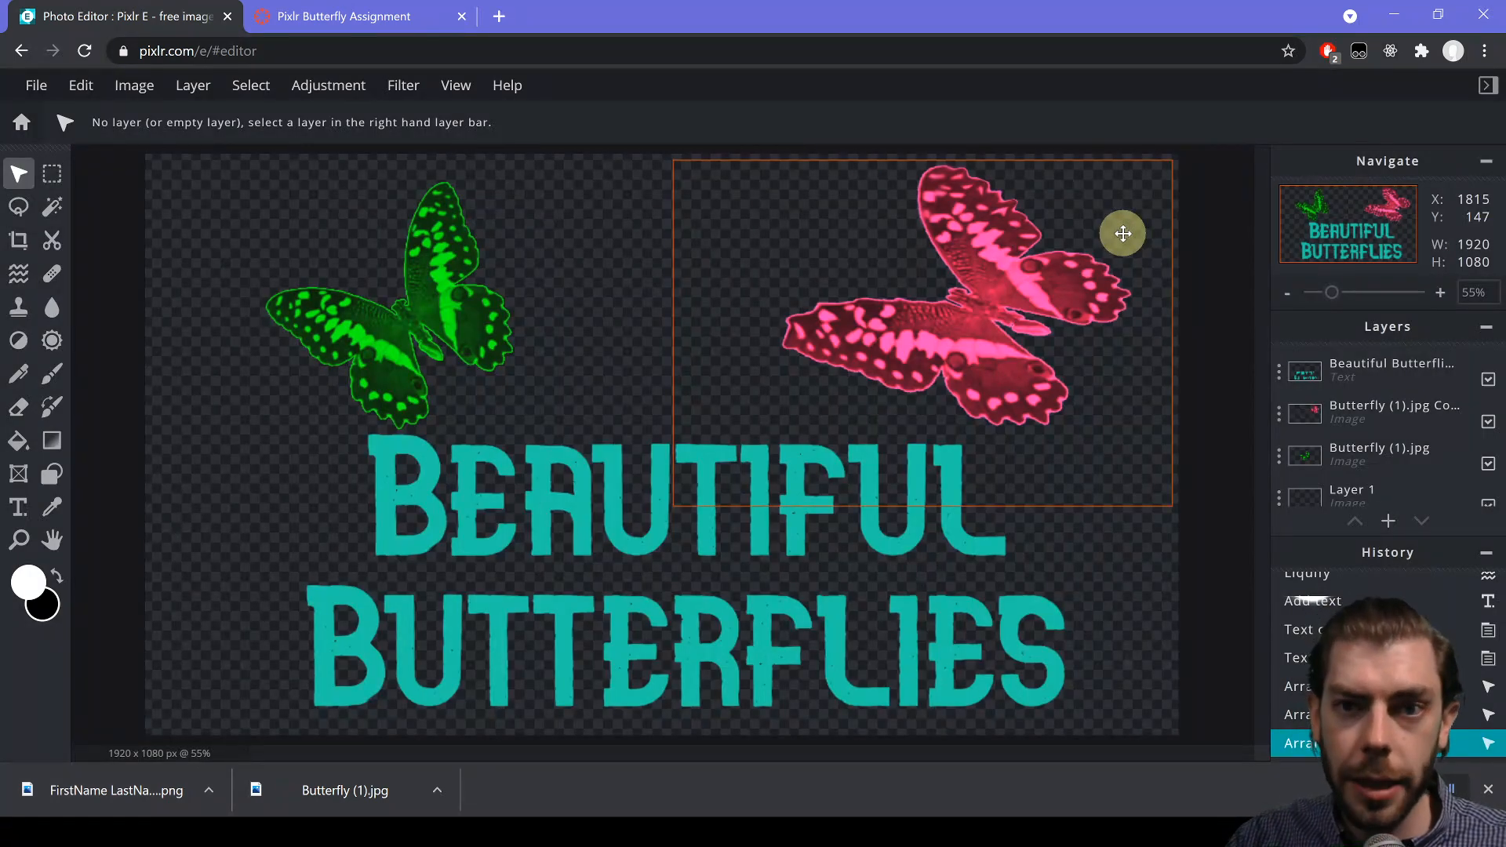